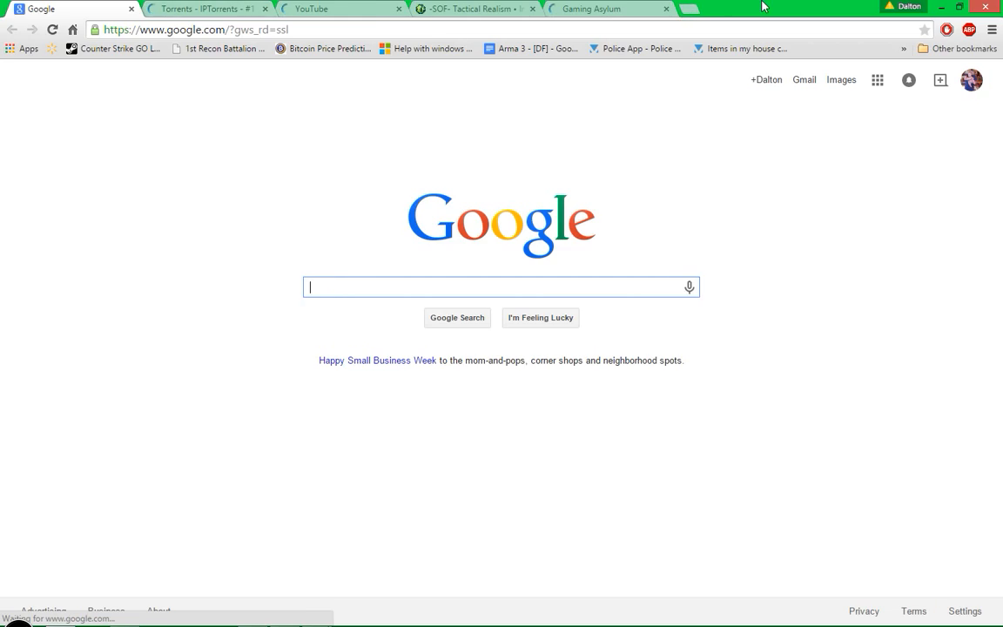
# Restore the browser window to a smaller size and close every extra tab except the Google page.
pyautogui.doubleClick(763, 6)
pyautogui.click(431, 67)
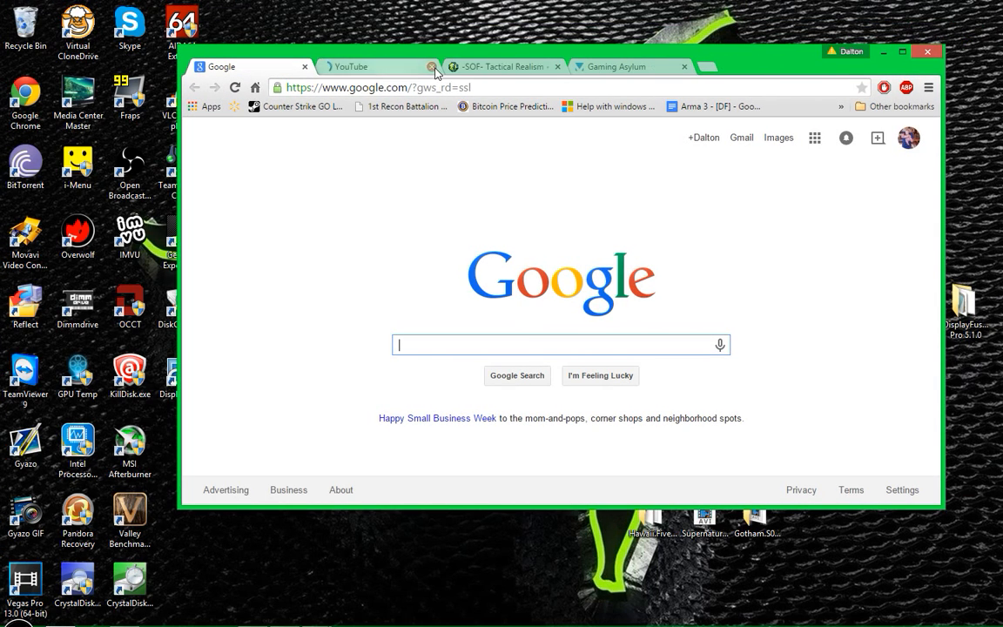
pyautogui.click(431, 67)
pyautogui.click(431, 67)
pyautogui.click(431, 67)
# Search the web for "start menu x".
pyautogui.click(409, 88)
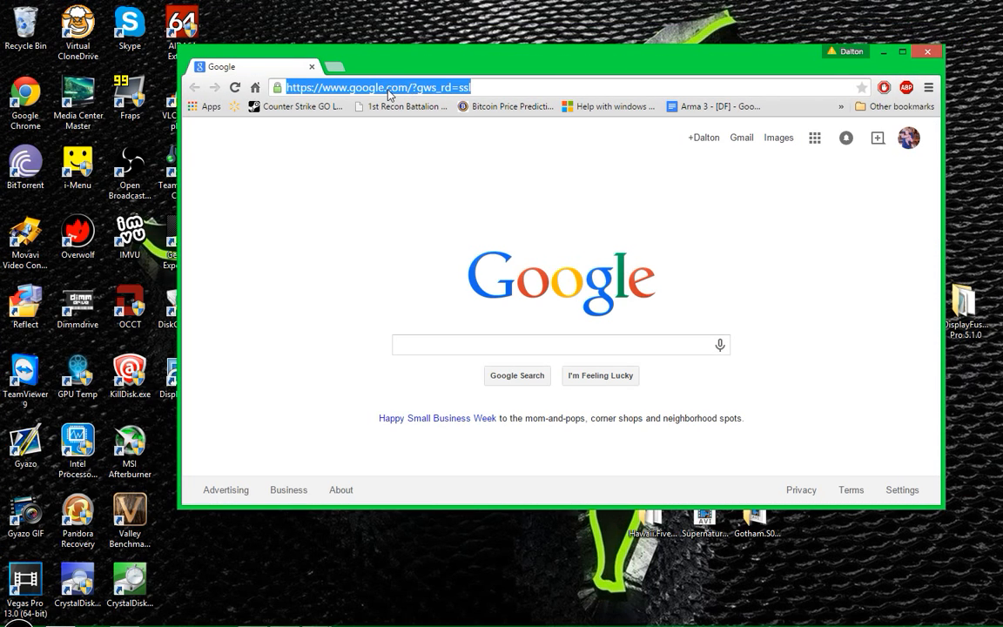
pyautogui.write('start men')
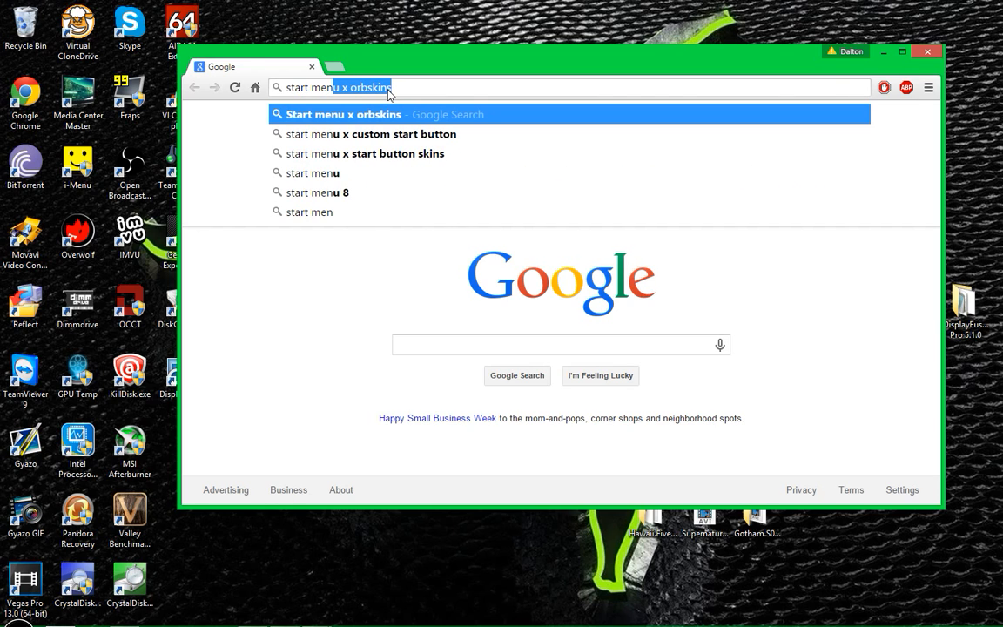
pyautogui.press('End')
pyautogui.press('BackSpace')
pyautogui.press('BackSpace')
pyautogui.press('BackSpace')
pyautogui.press('BackSpace')
pyautogui.press('BackSpace')
pyautogui.press('BackSpace')
pyautogui.press('BackSpace')
pyautogui.press('BackSpace')
pyautogui.press('BackSpace')
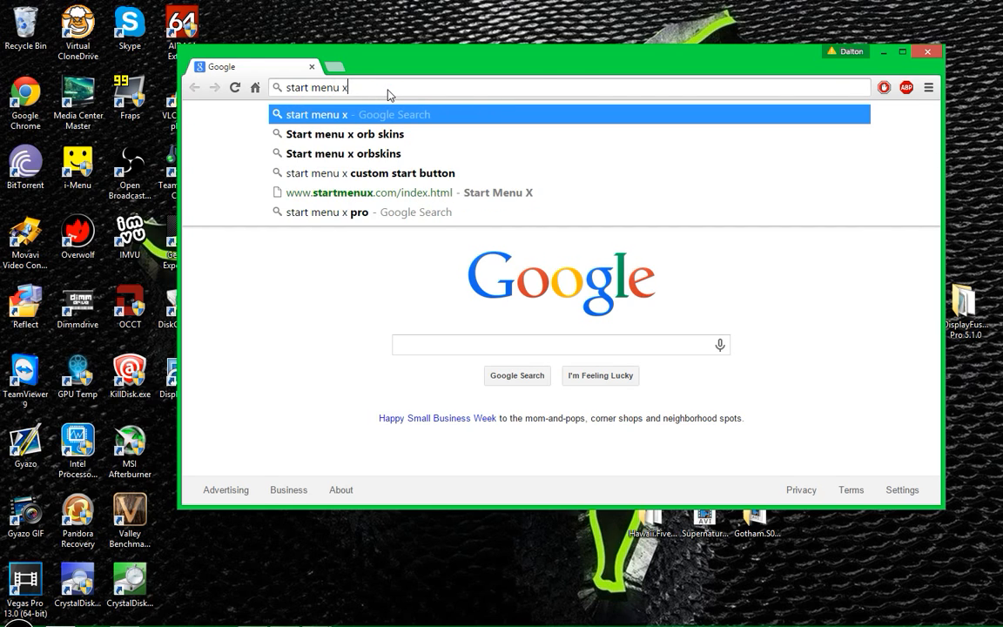
pyautogui.press('Return')
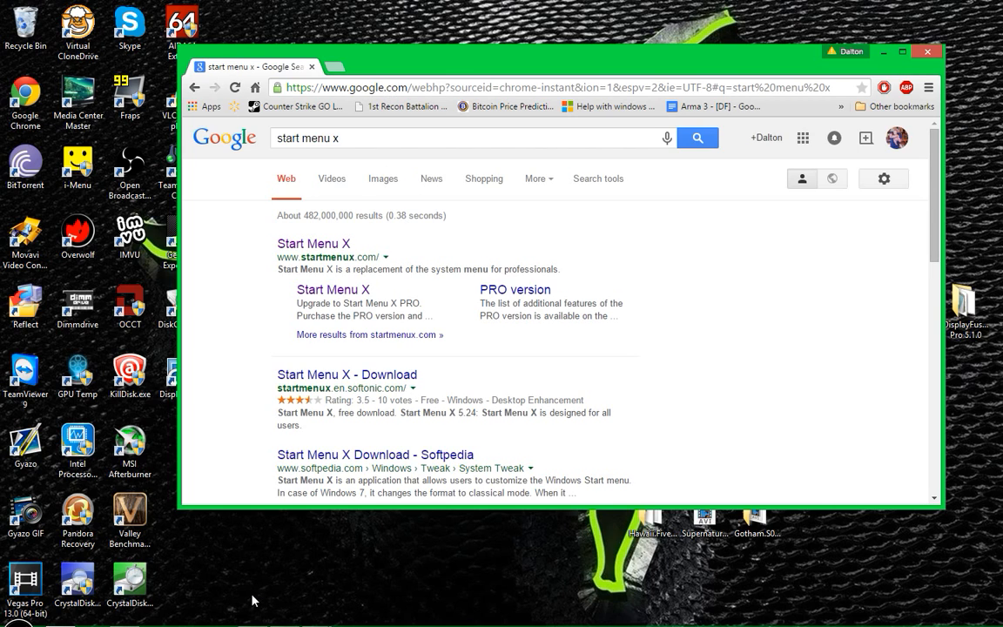
# Open the official Start Menu X website from the search results and download the freeware installer.
pyautogui.moveTo(44, 620)
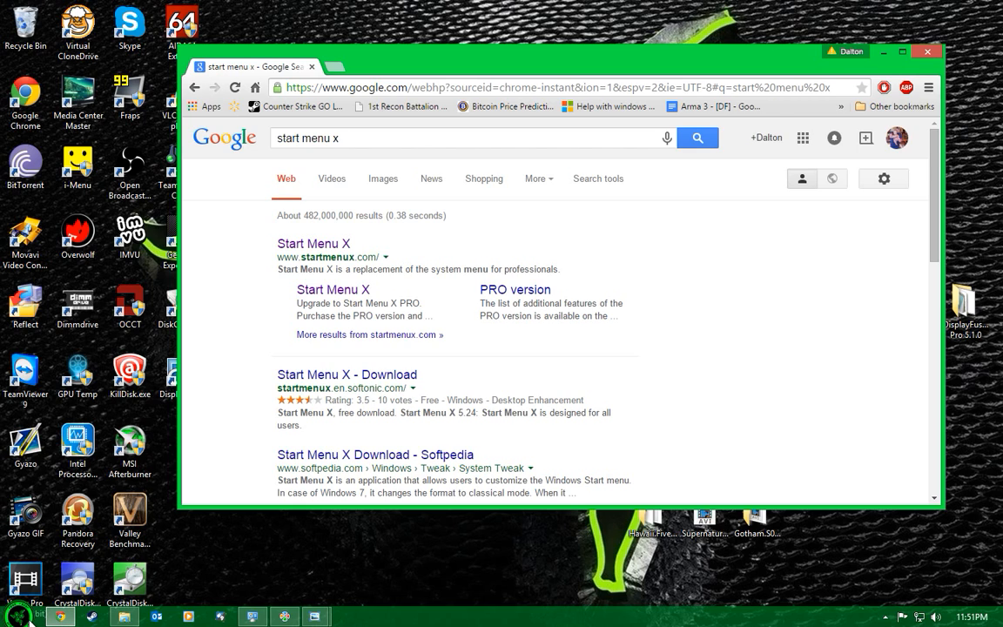
pyautogui.click(294, 243)
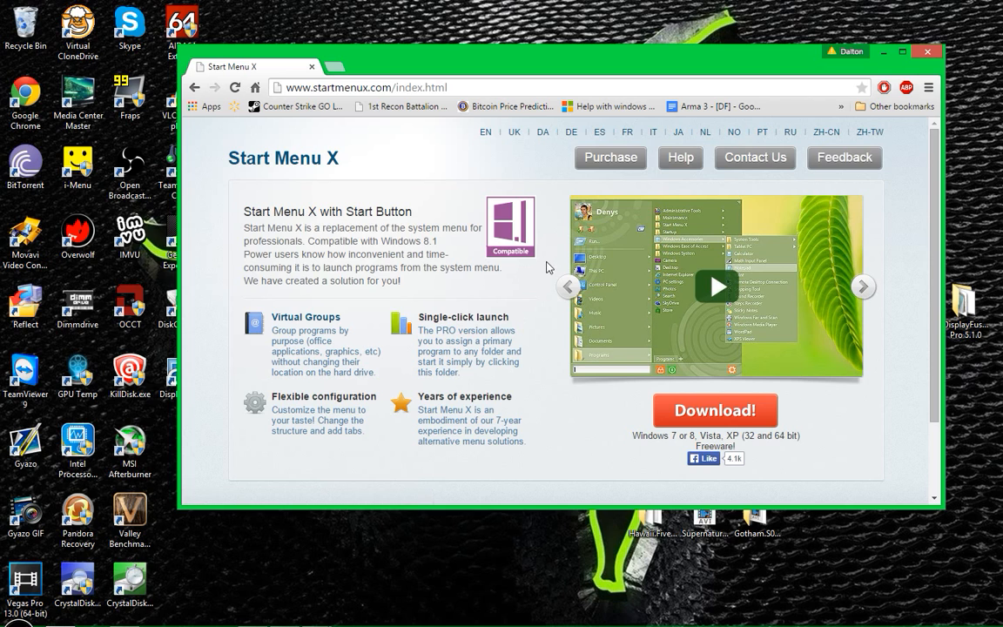
pyautogui.scroll(-2, 544, 313)
pyautogui.scroll(2, 537, 380)
pyautogui.click(715, 418)
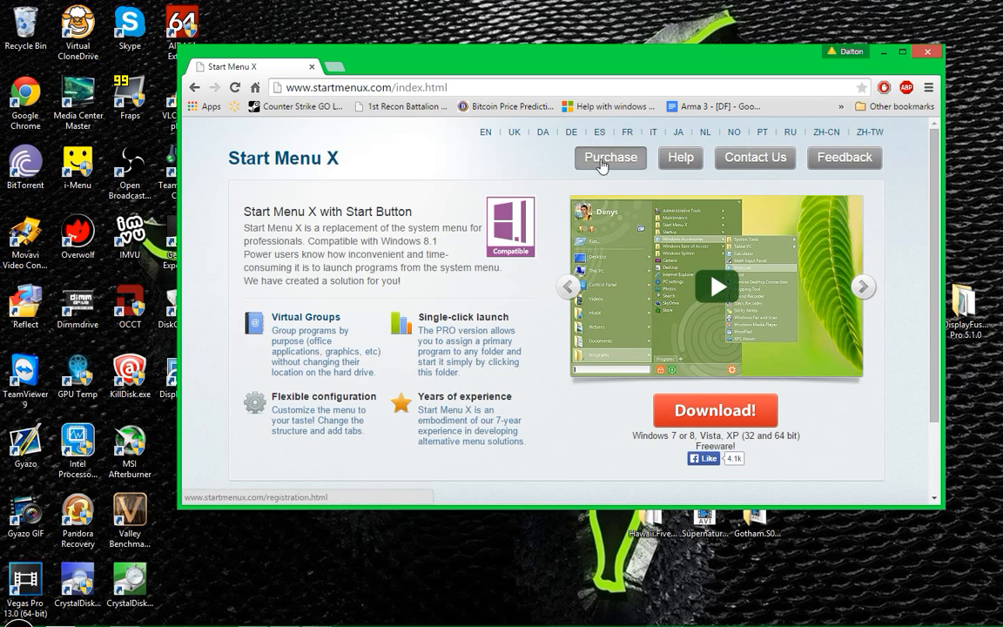
# Open the site's Purchase page and compare the Freeware and Professional features in the comparison table.
pyautogui.scroll(-2, 496, 296)
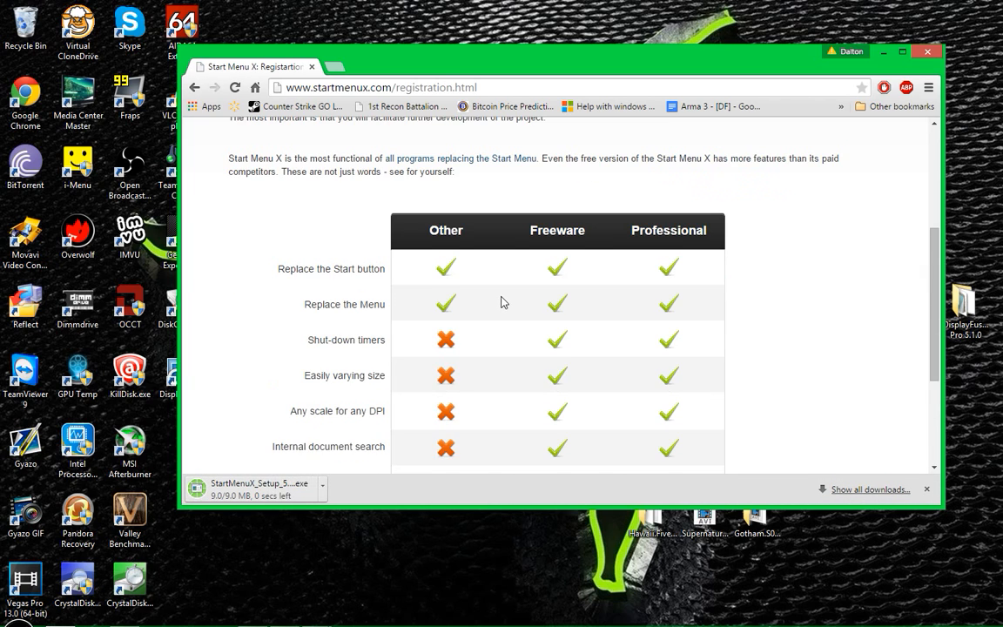
pyautogui.scroll(-3, 577, 323)
pyautogui.scroll(5, 502, 177)
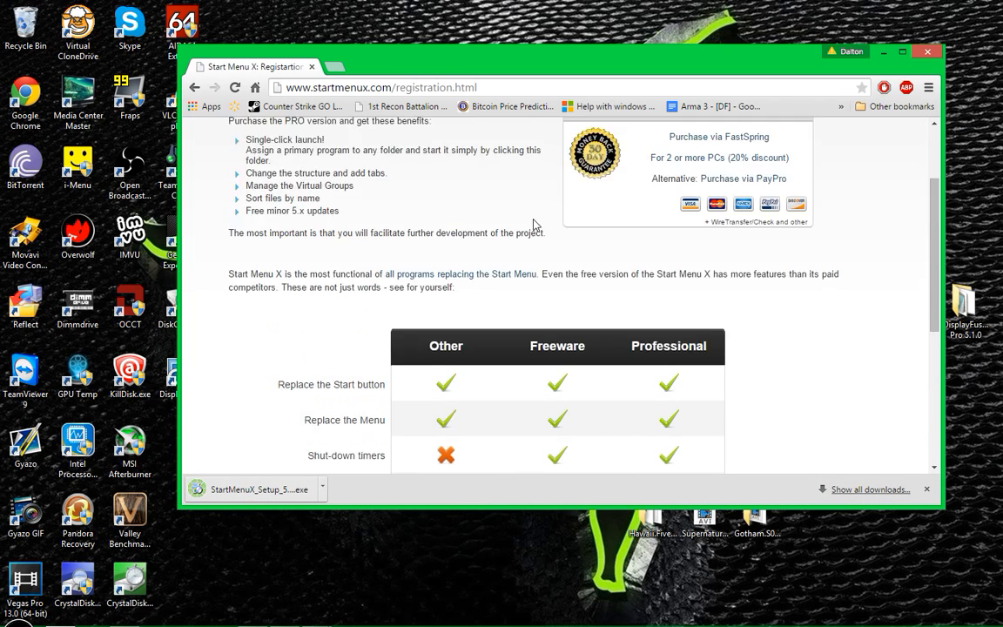
pyautogui.scroll(-5, 557, 255)
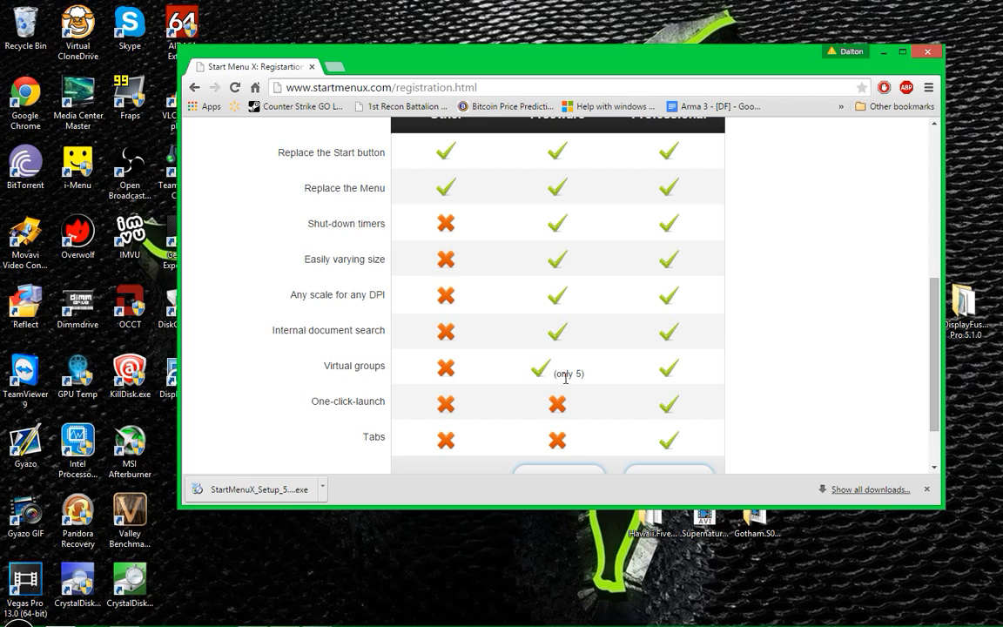
pyautogui.scroll(3, 577, 376)
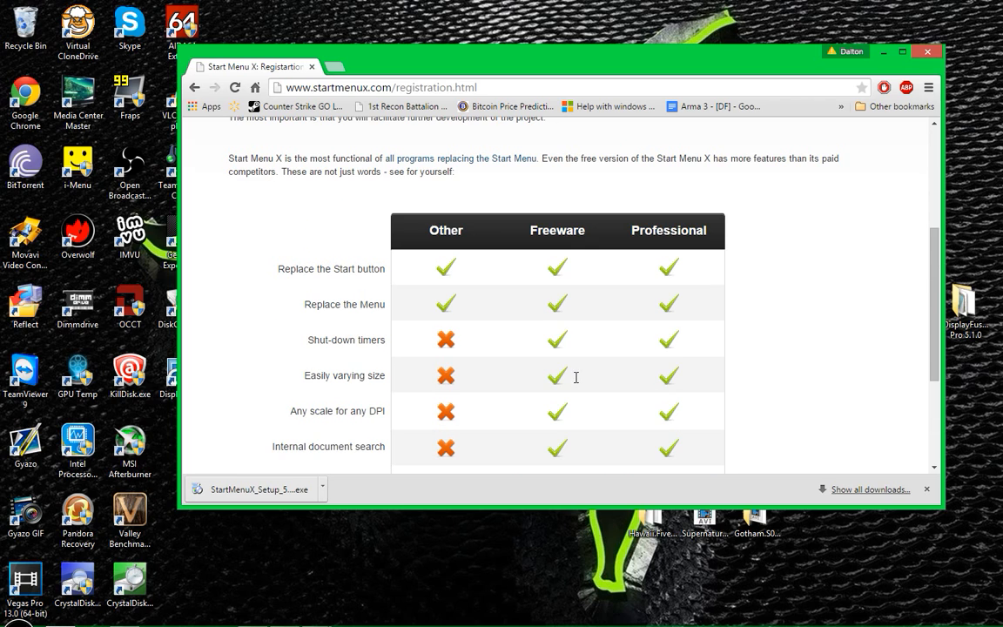
pyautogui.scroll(-3, 559, 276)
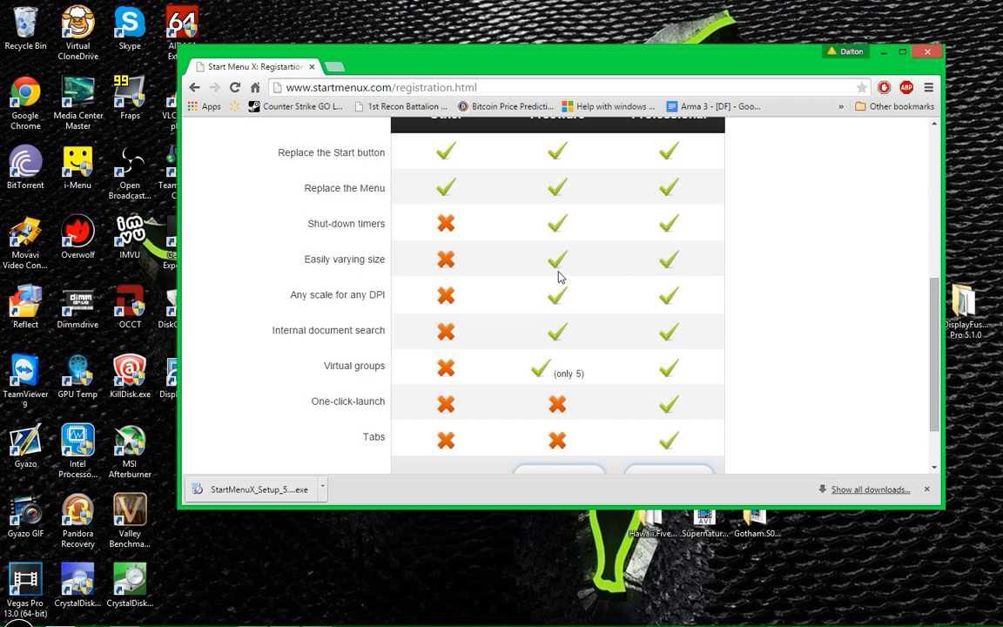
pyautogui.scroll(3, 559, 276)
pyautogui.scroll(-5, 601, 275)
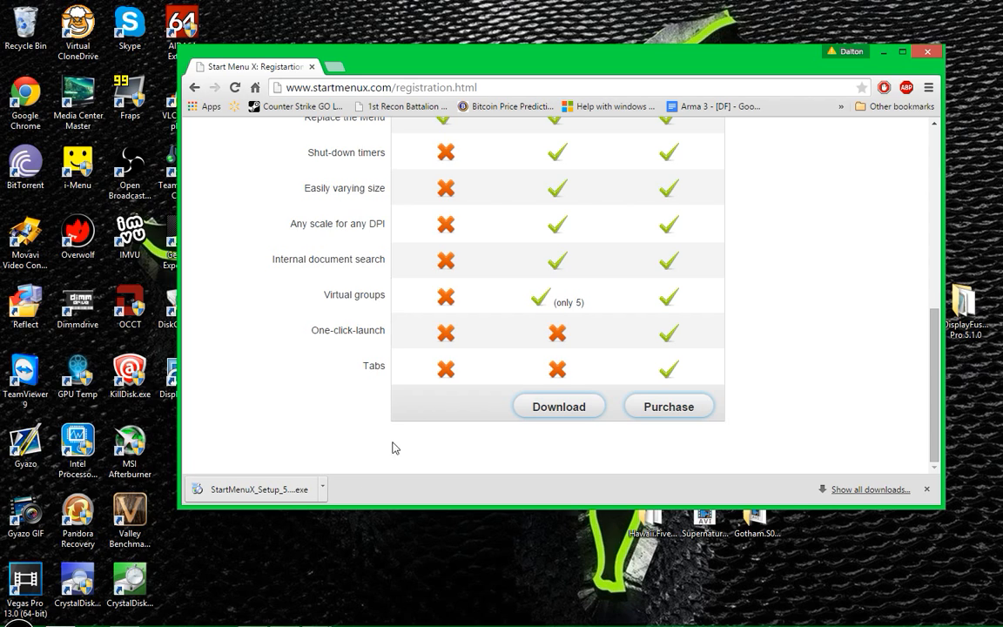
# Show the installed Start Menu X menu with its program folders, and close it again.
pyautogui.click(17, 617)
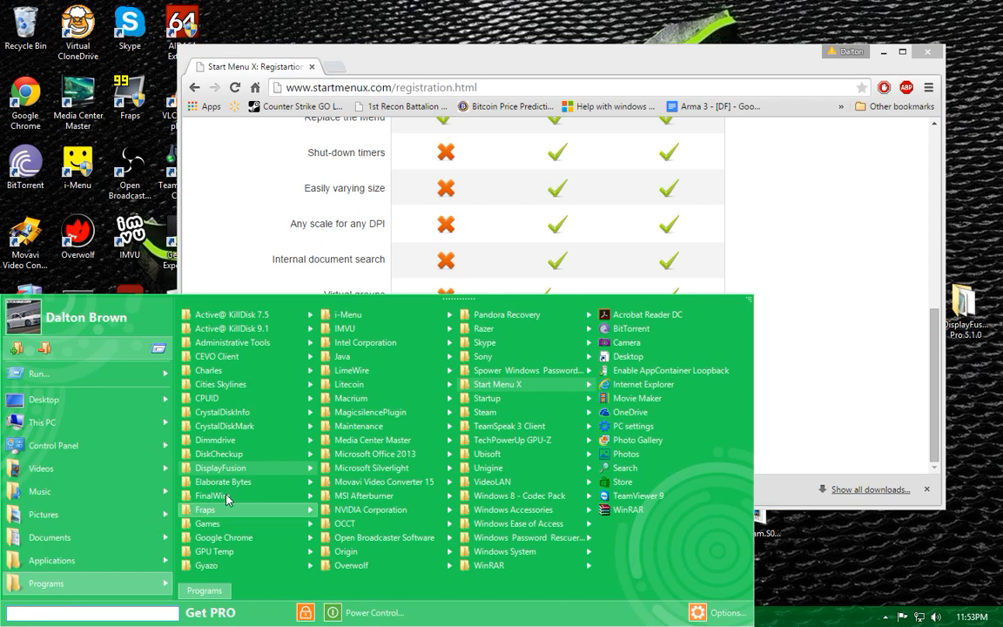
pyautogui.moveTo(251, 483)
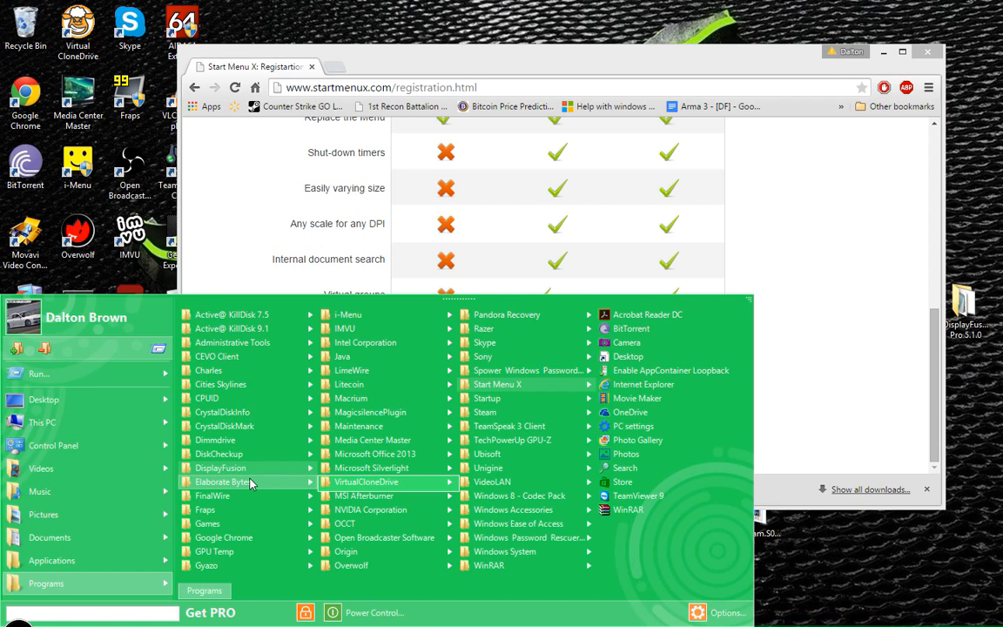
pyautogui.click(827, 278)
# Return to the Start Menu X home page, start its introduction video briefly and close the video.
pyautogui.scroll(5, 797, 307)
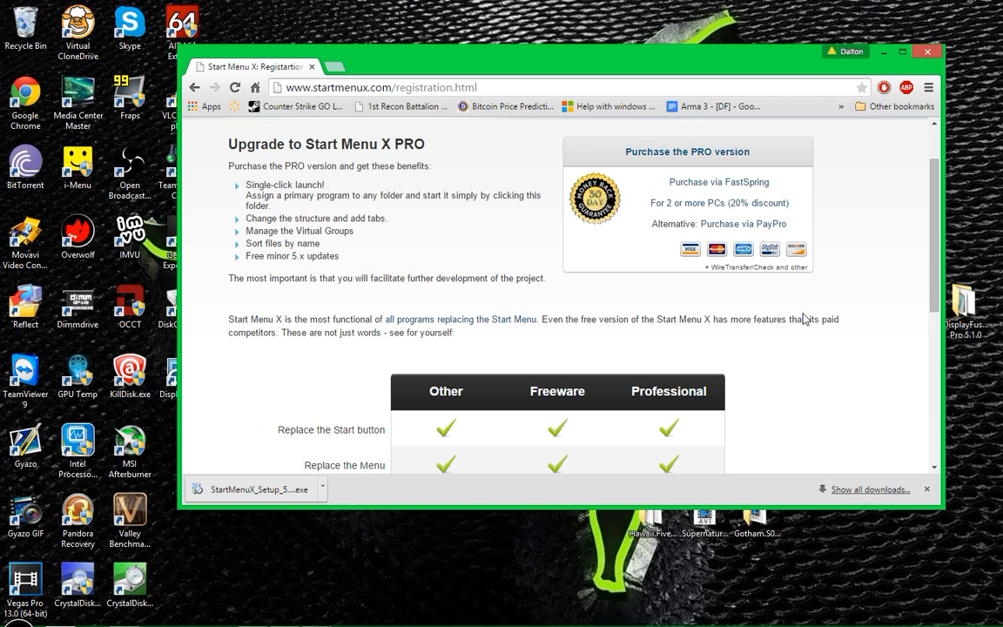
pyautogui.click(194, 87)
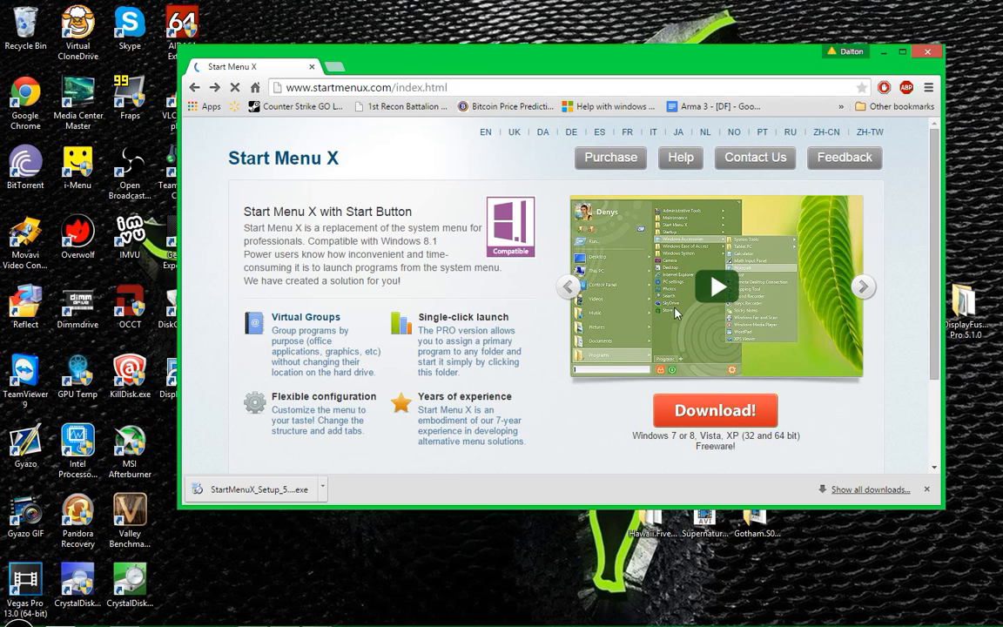
pyautogui.click(716, 286)
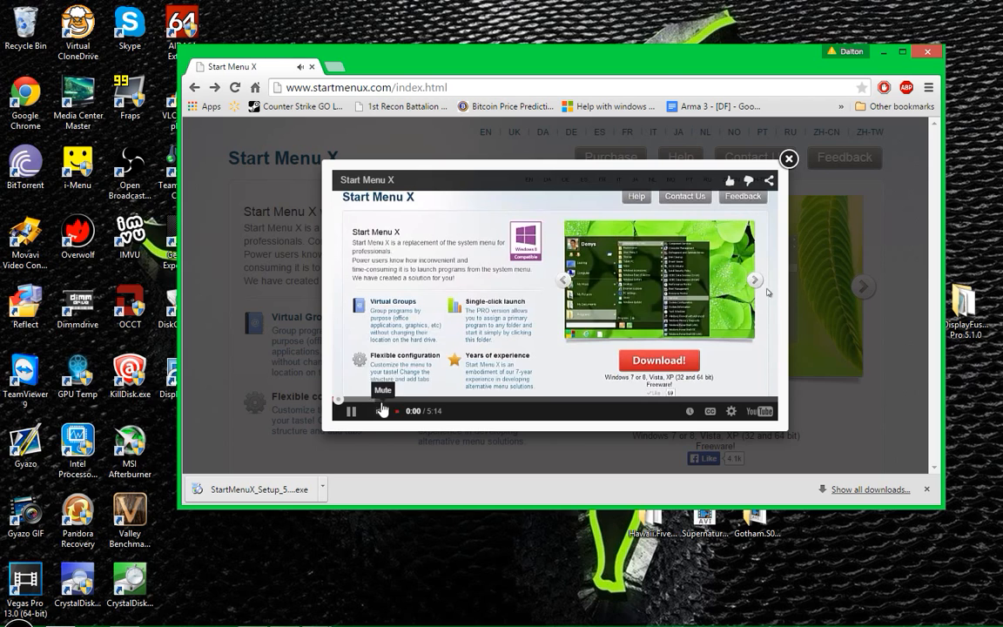
pyautogui.click(351, 410)
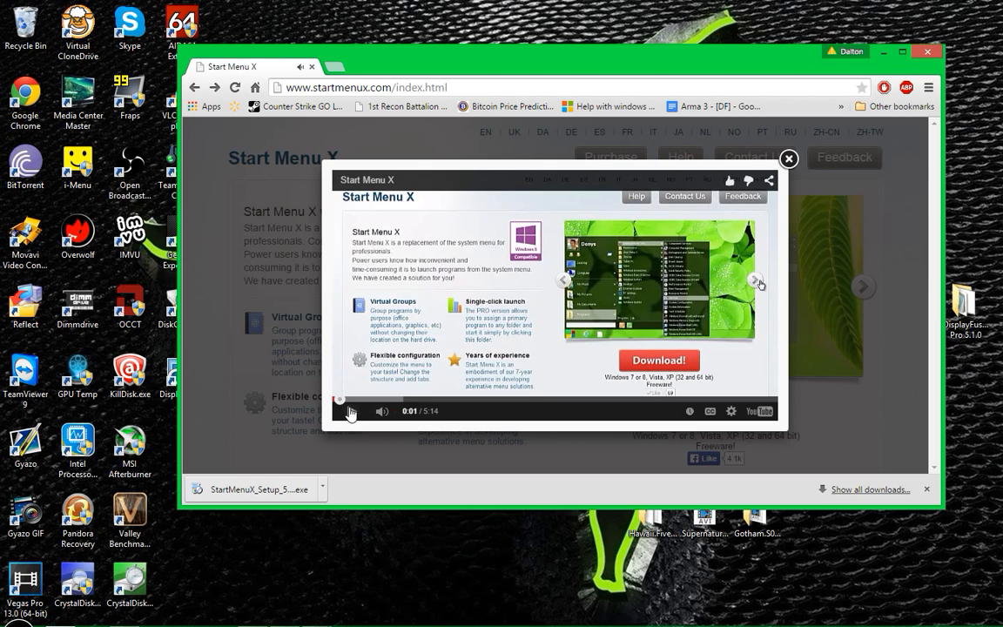
pyautogui.click(789, 158)
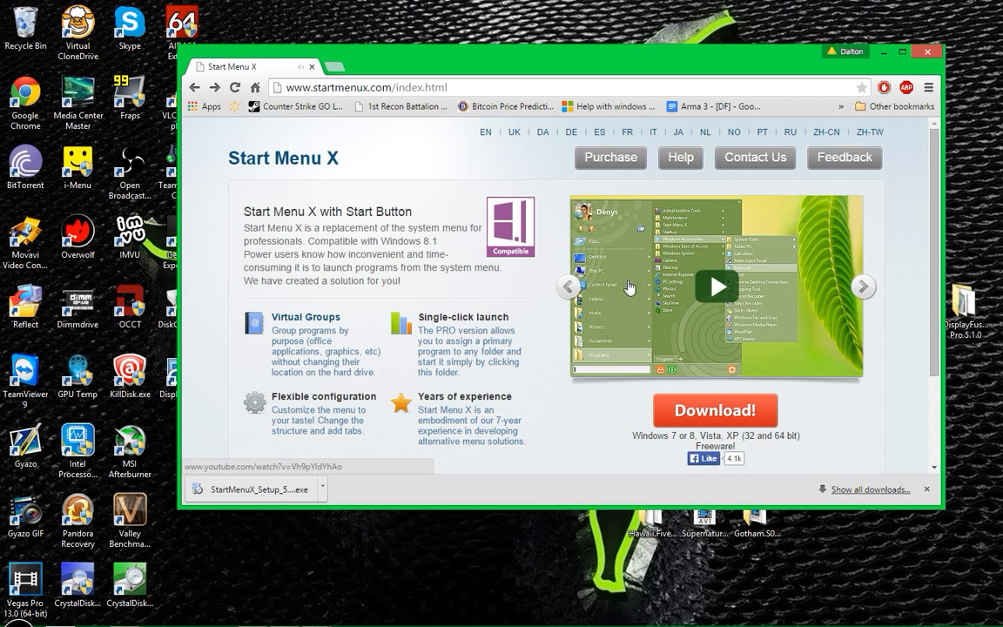
# Close the browser and open the Personalization page of the Start Menu X options.
pyautogui.moveTo(428, 73); pyautogui.dragTo(407, 54)
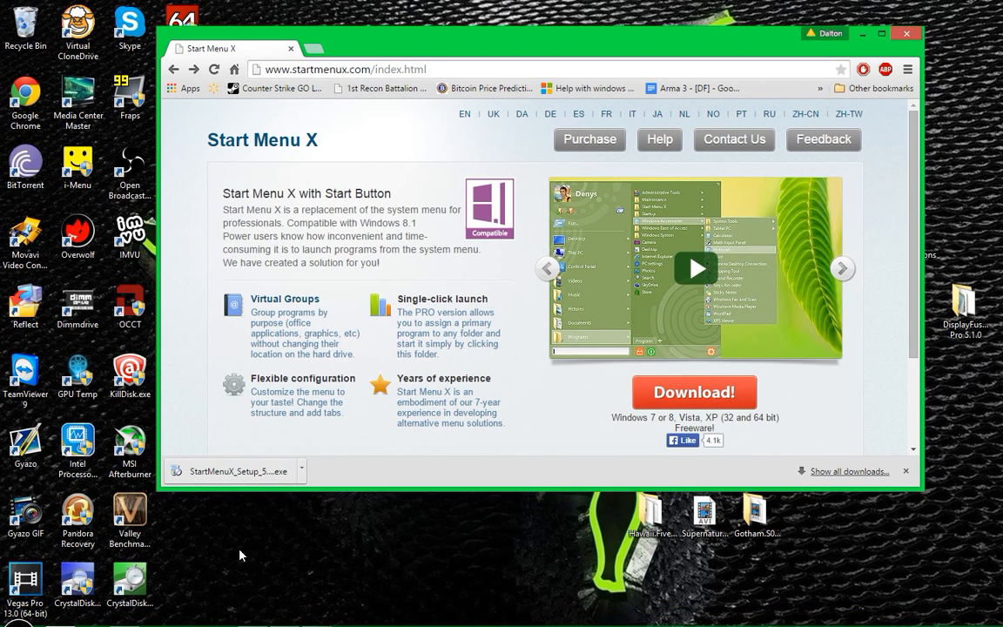
pyautogui.click(905, 34)
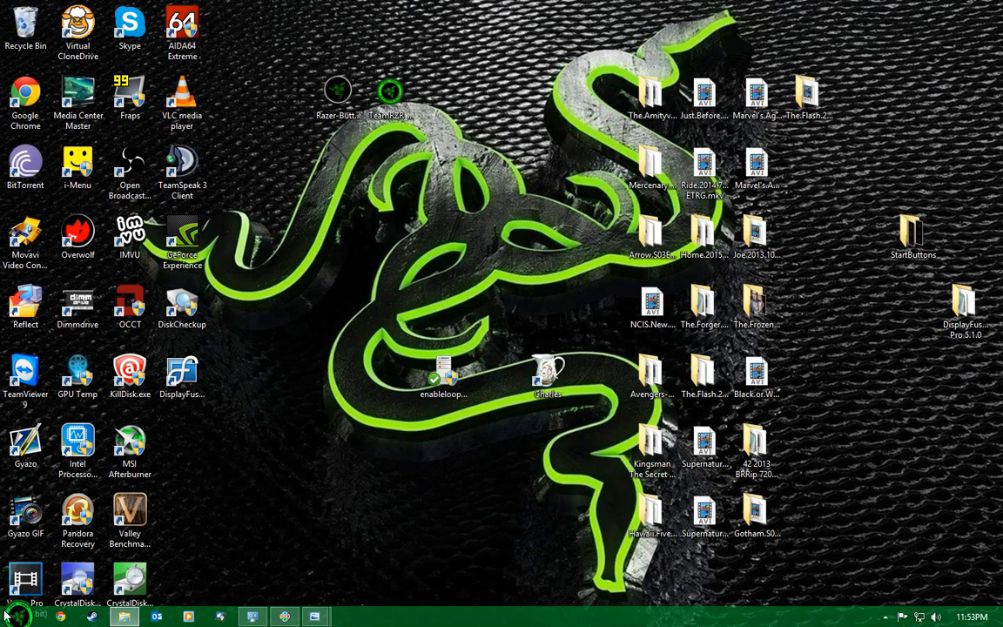
pyautogui.click(16, 617)
pyautogui.click(732, 618)
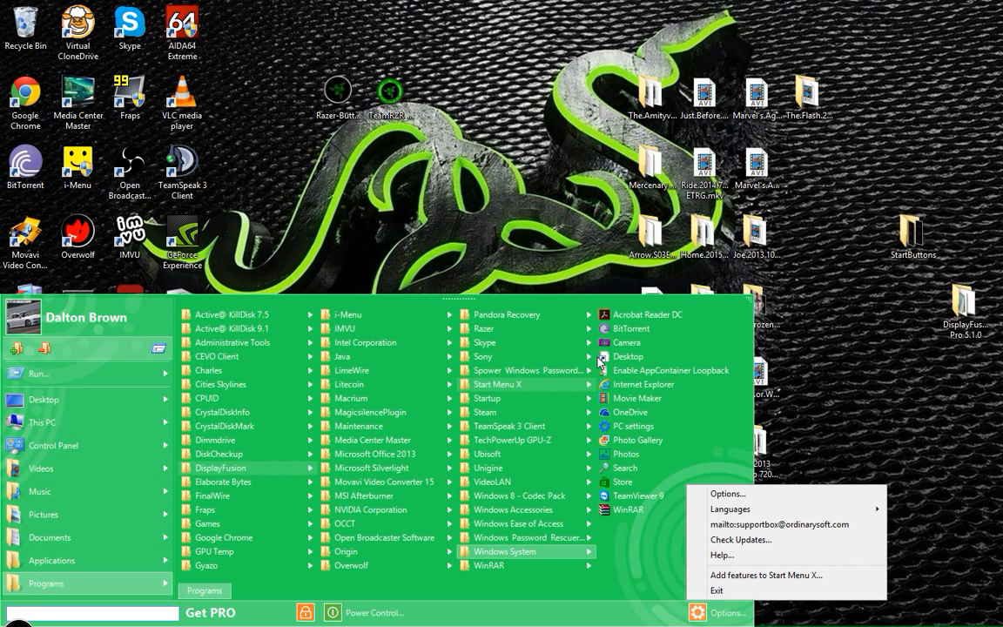
pyautogui.click(718, 550)
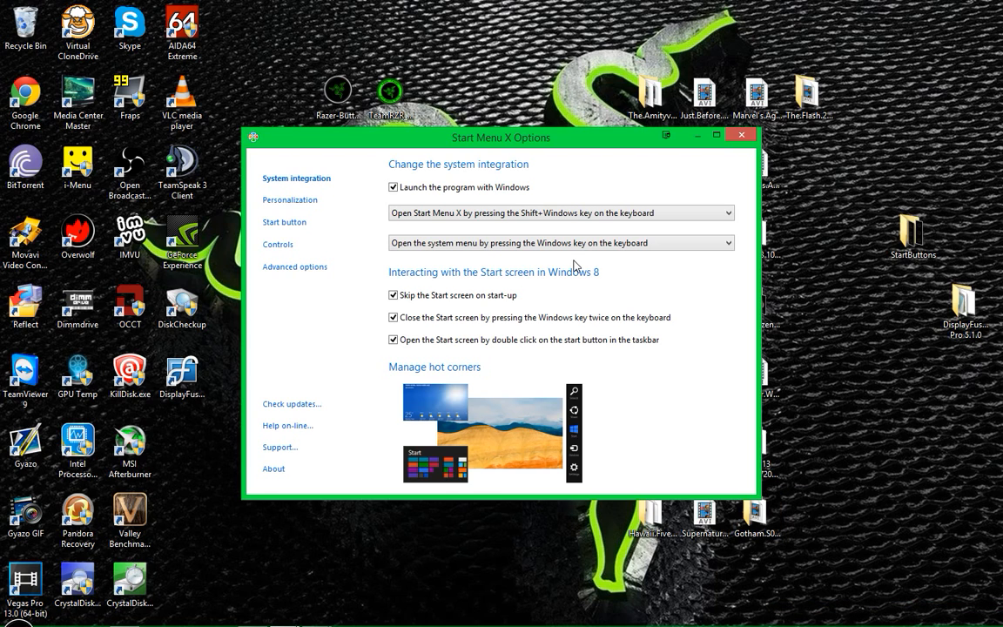
pyautogui.click(311, 202)
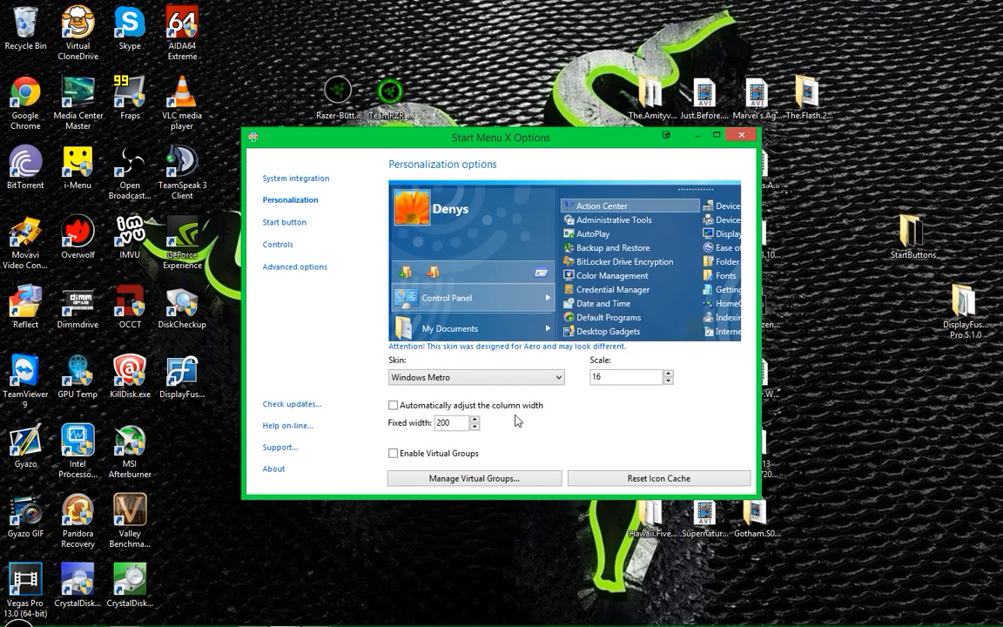
# Preview the Classic Black, Classic Sky and Windows Metro skins for the start menu.
pyautogui.moveTo(484, 137); pyautogui.dragTo(463, 113)
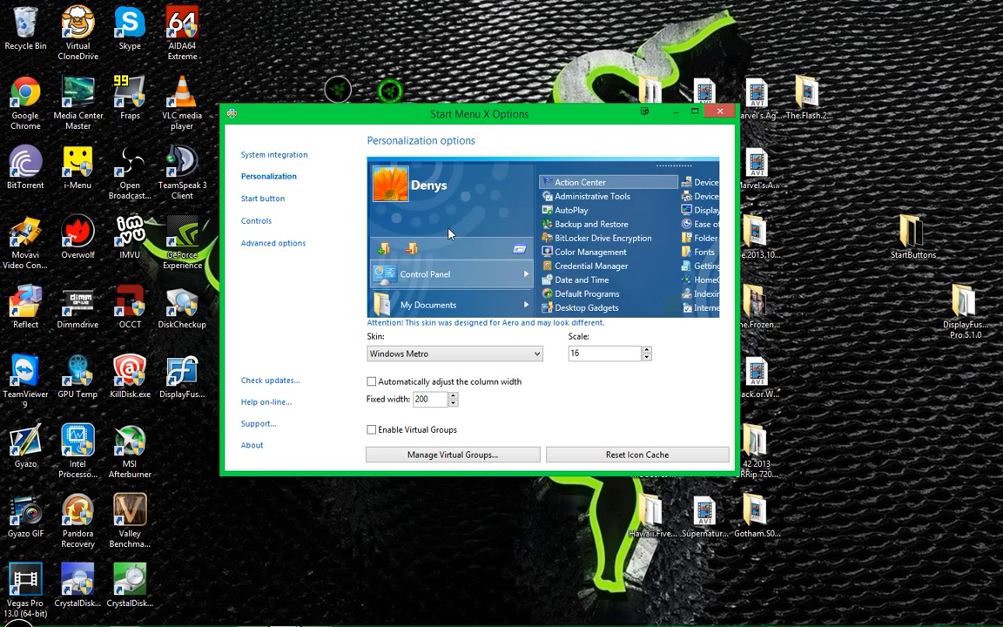
pyautogui.click(514, 355)
pyautogui.click(516, 353)
pyautogui.click(514, 353)
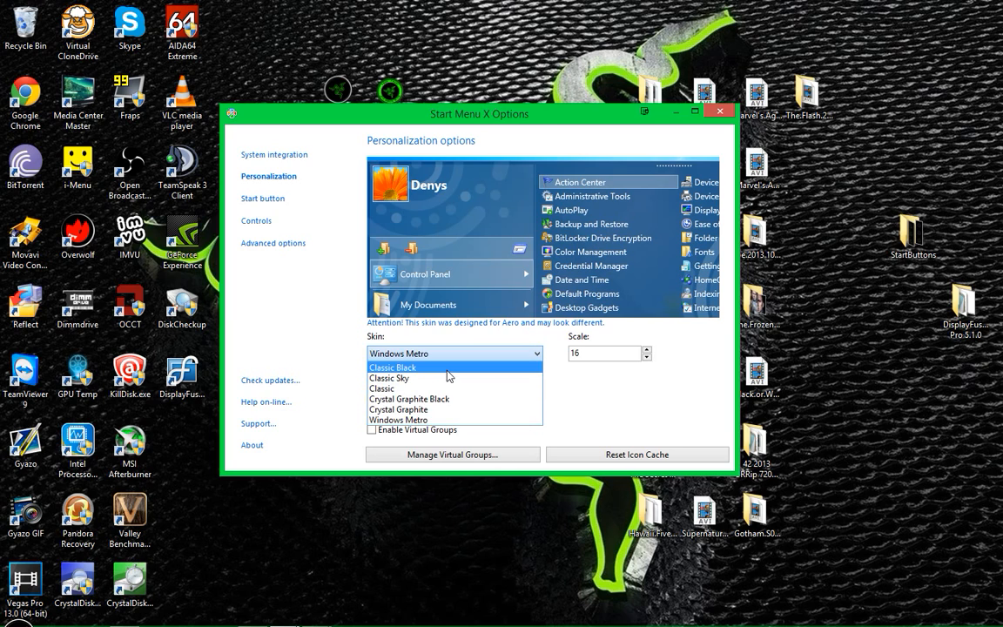
pyautogui.click(449, 367)
pyautogui.click(503, 358)
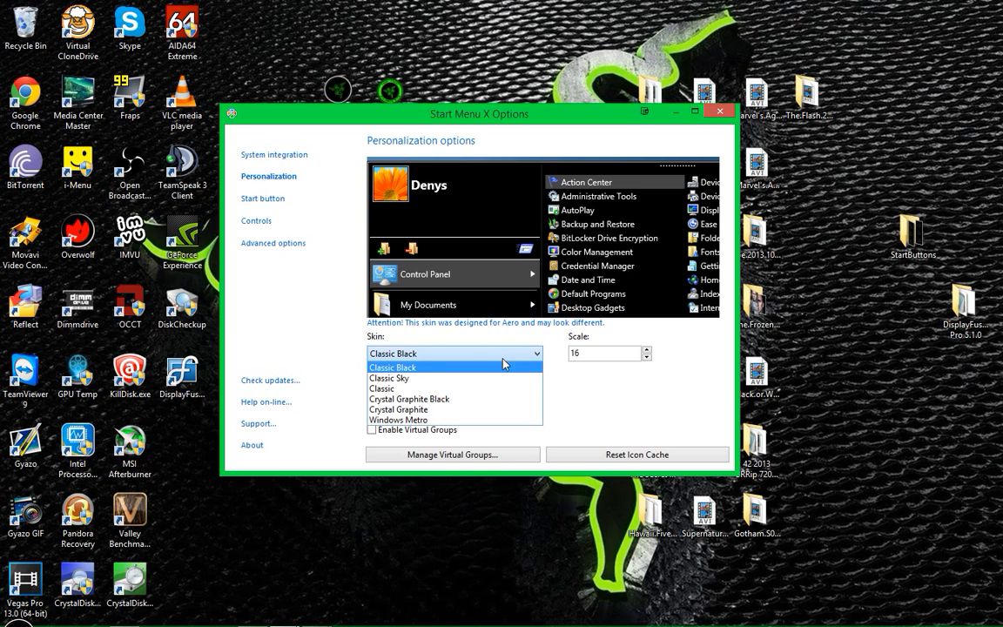
pyautogui.click(498, 378)
pyautogui.click(505, 360)
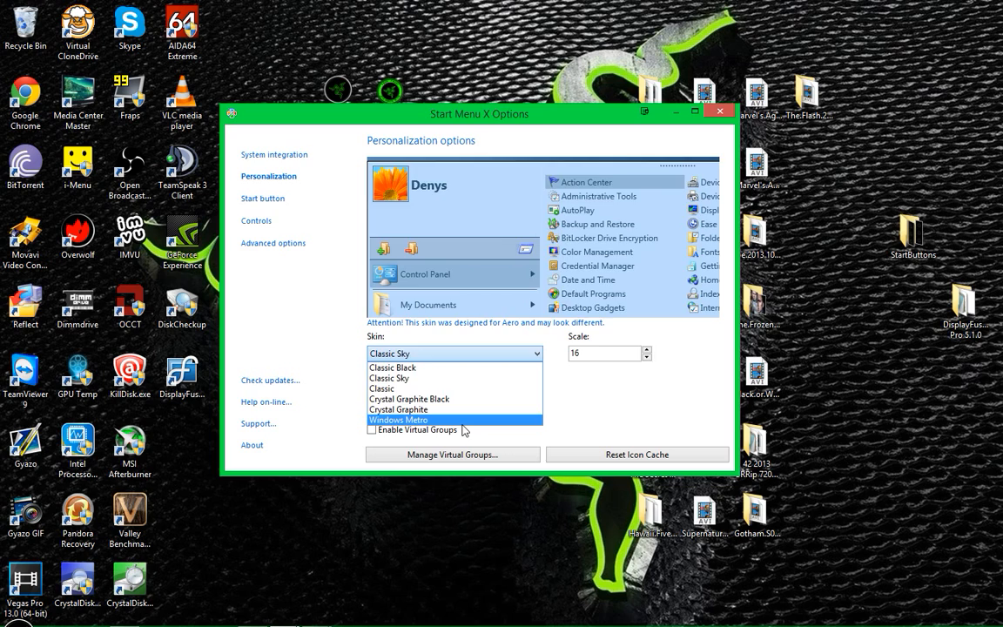
pyautogui.click(418, 420)
# Set the skin to Crystal Graphite and check its look in the actual start menu.
pyautogui.click(469, 353)
pyautogui.click(452, 409)
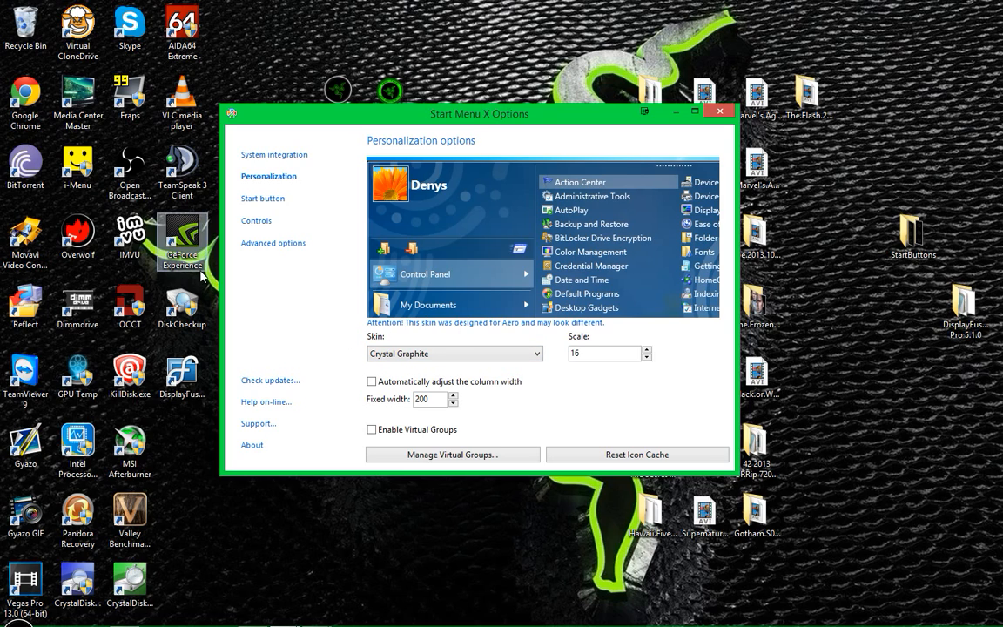
pyautogui.moveTo(511, 123); pyautogui.dragTo(514, 134)
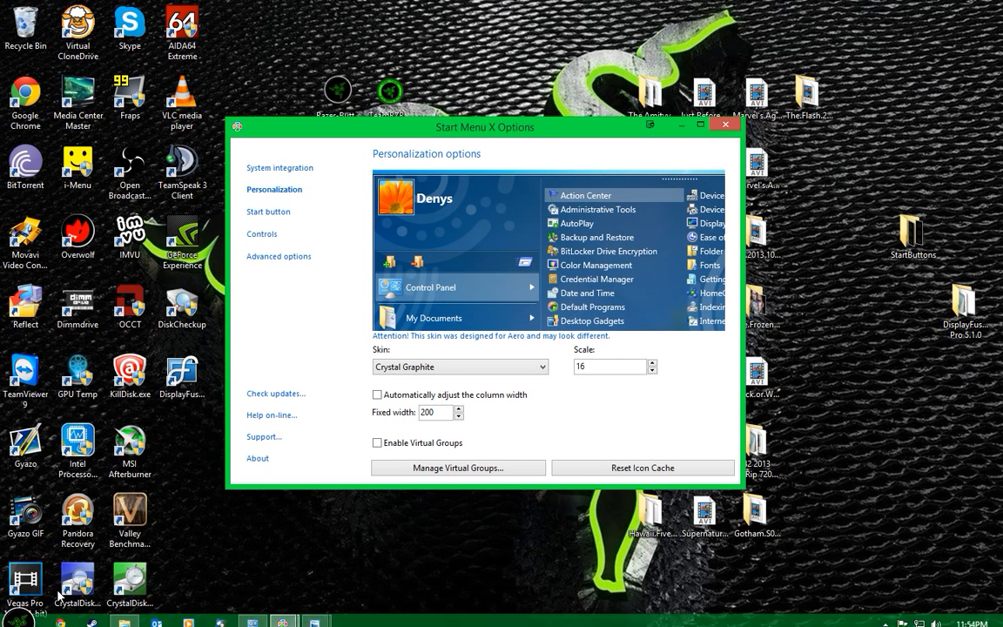
pyautogui.click(18, 613)
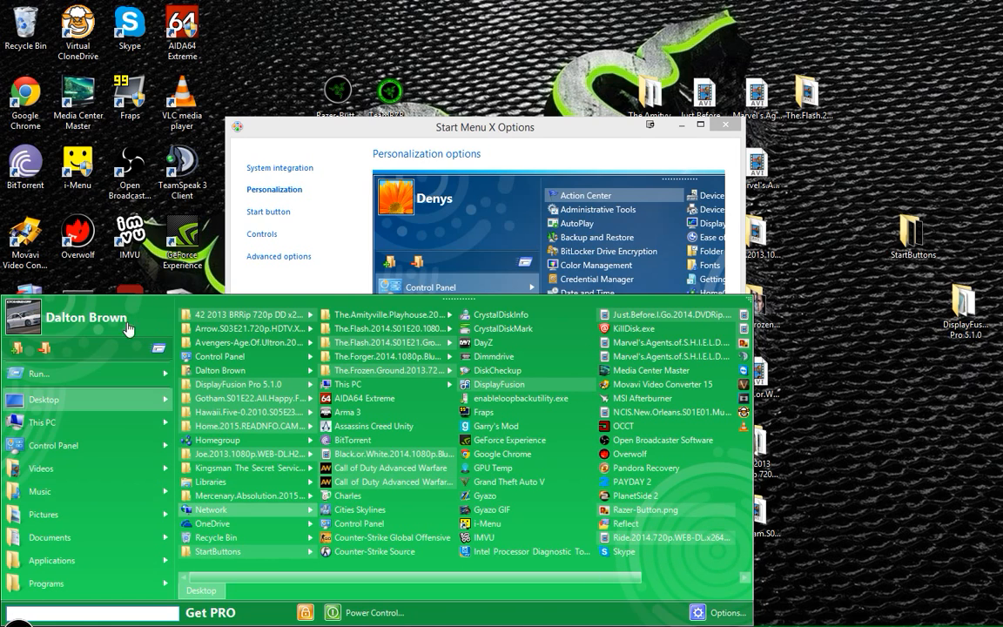
pyautogui.click(516, 130)
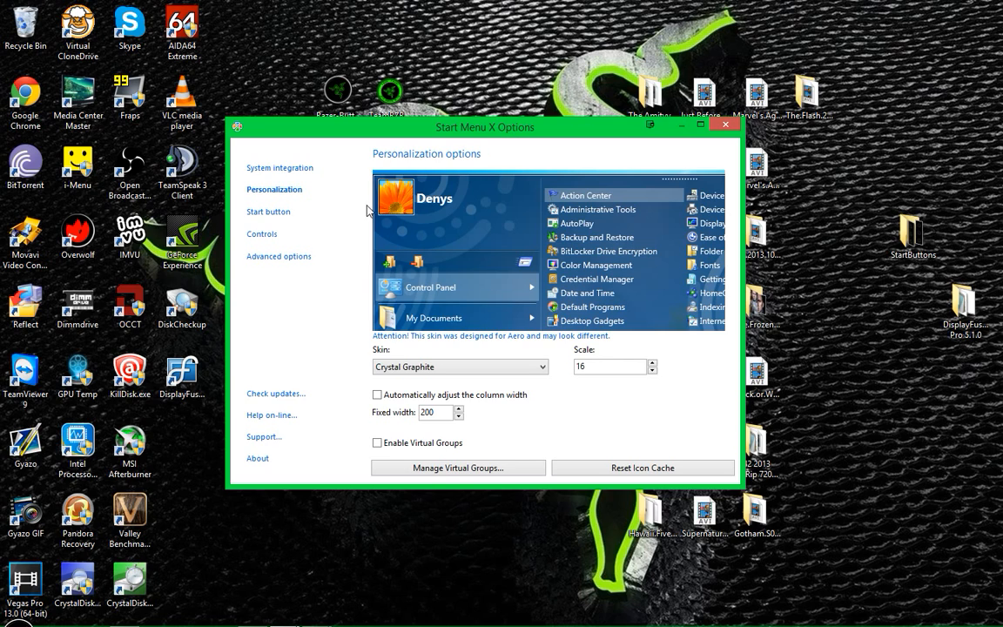
# Open the System integration options, bring up the Windows 8 Start screen and return to the desktop.
pyautogui.click(294, 173)
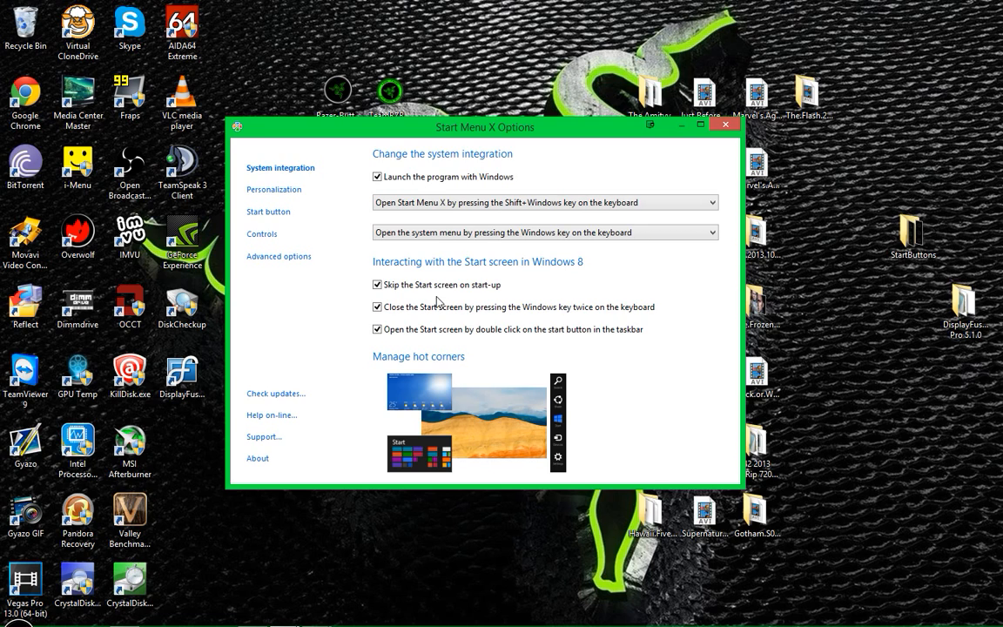
pyautogui.press('super')
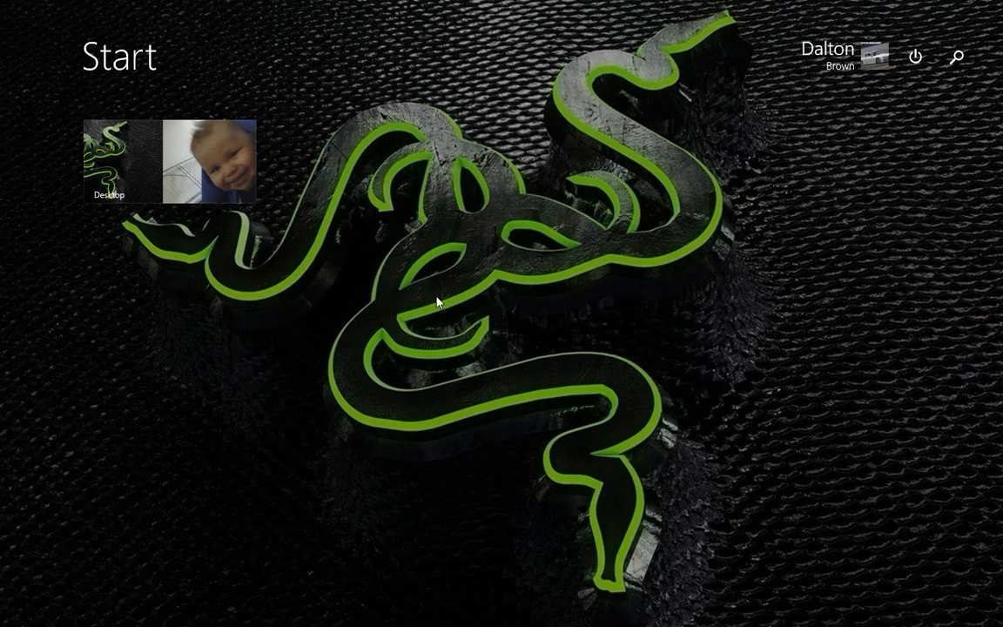
pyautogui.click(233, 180)
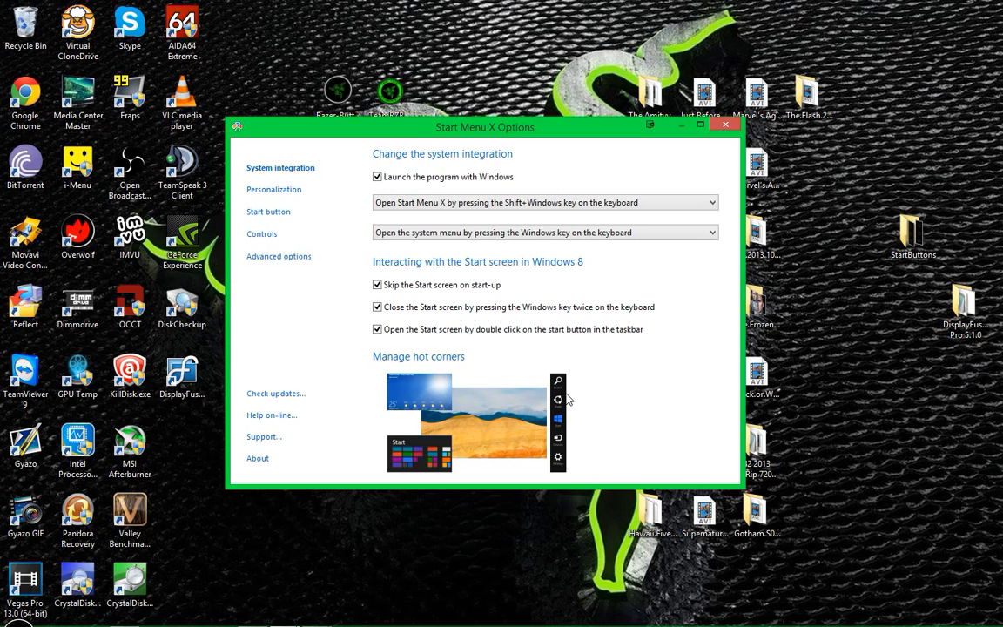
# Try disabling the upper-left hot corner in the system integration options and enable it again, acknowledging the reboot notices.
pyautogui.click(444, 409)
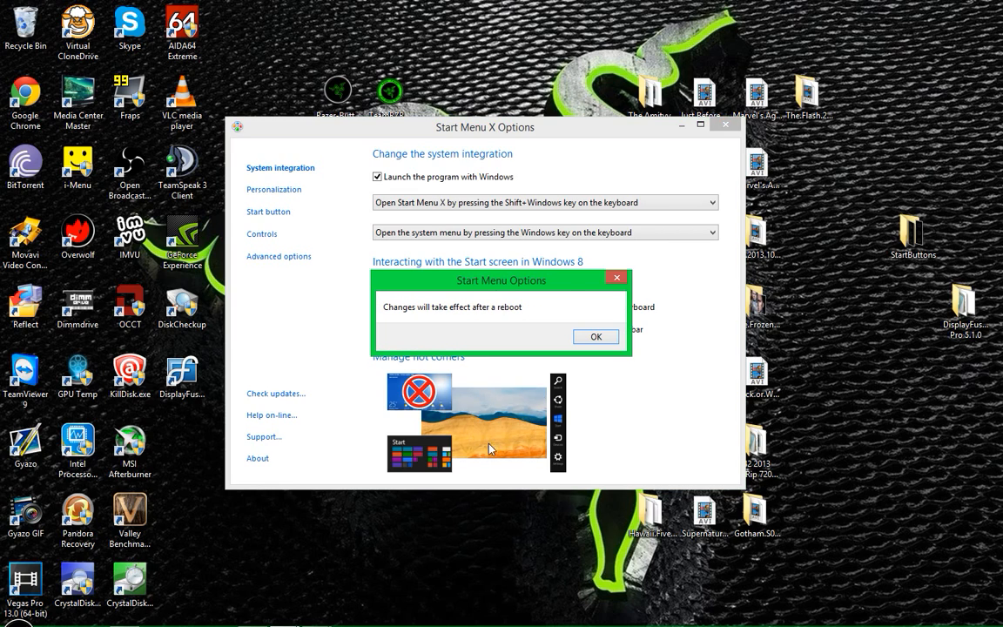
pyautogui.click(611, 342)
pyautogui.click(396, 375)
pyautogui.click(596, 338)
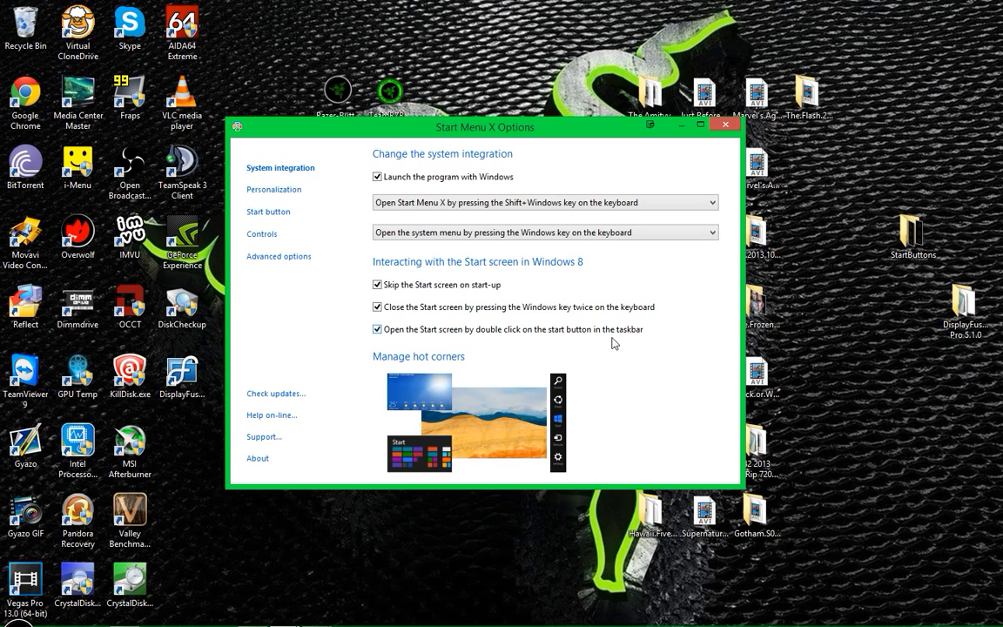
# Open the Start button options, choose the Windows 7 orb and check it on the taskbar.
pyautogui.click(279, 214)
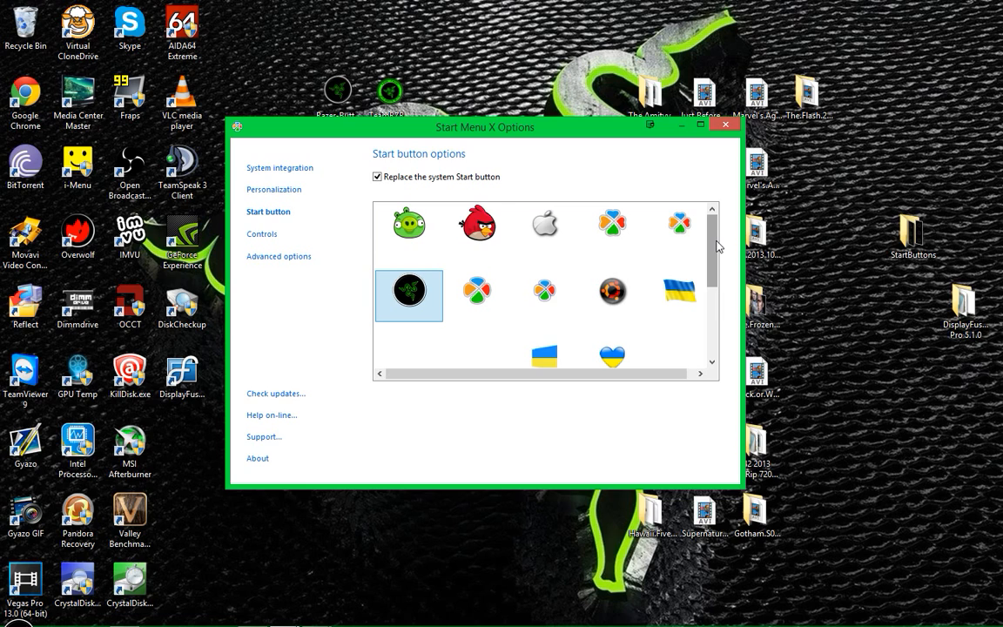
pyautogui.moveTo(717, 246)
pyautogui.mouseDown()
pyautogui.moveTo(714, 329)
pyautogui.moveTo(719, 247)
pyautogui.mouseUp()
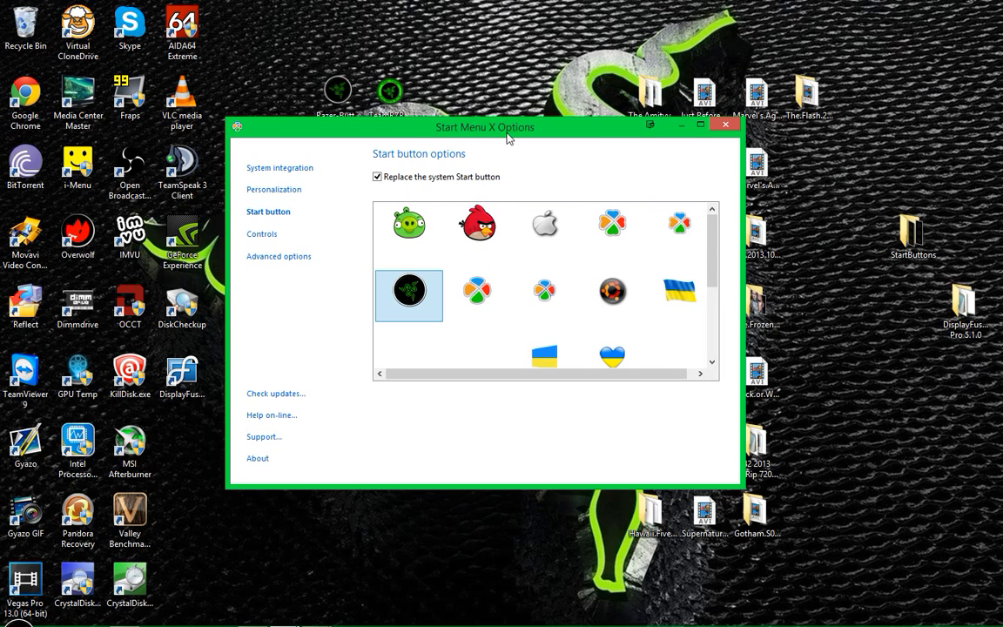
pyautogui.moveTo(445, 115); pyautogui.dragTo(454, 135)
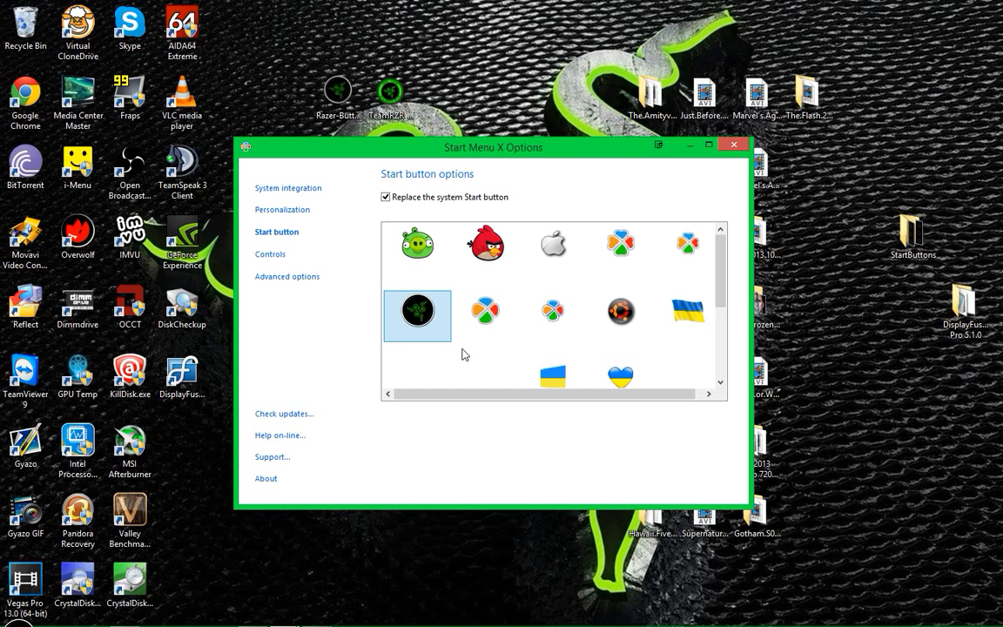
pyautogui.scroll(-3, 575, 340)
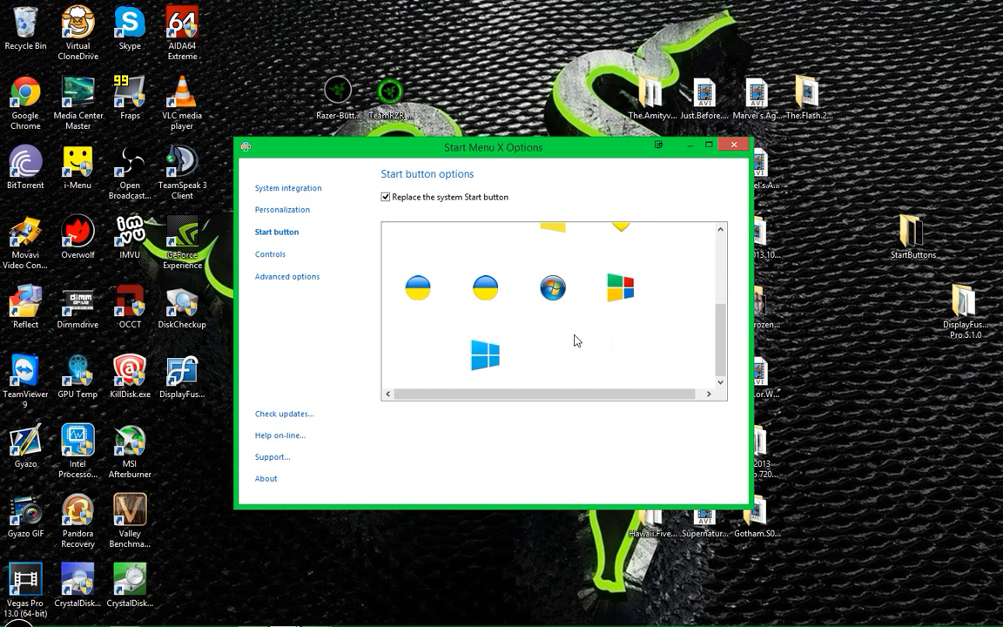
pyautogui.click(563, 295)
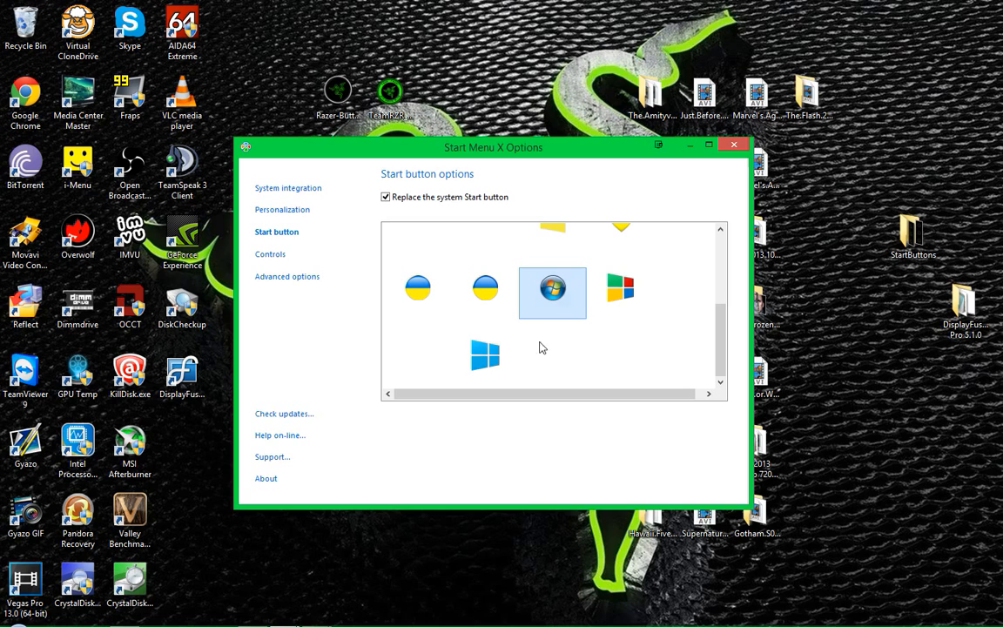
pyautogui.moveTo(29, 623)
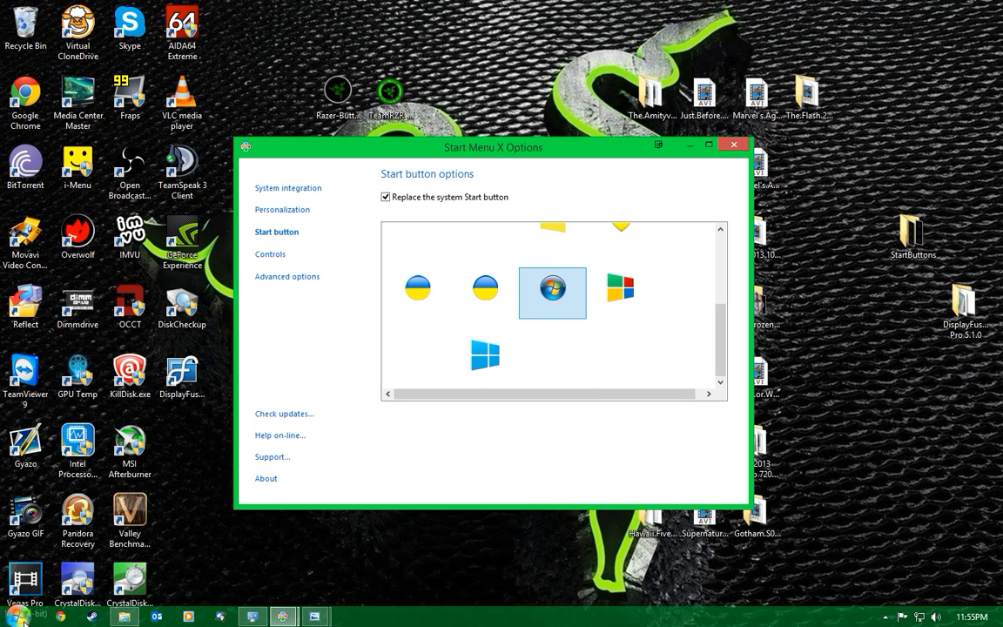
# Choose the black Ubuntu orb as the start button and check its look on the taskbar.
pyautogui.scroll(4, 558, 366)
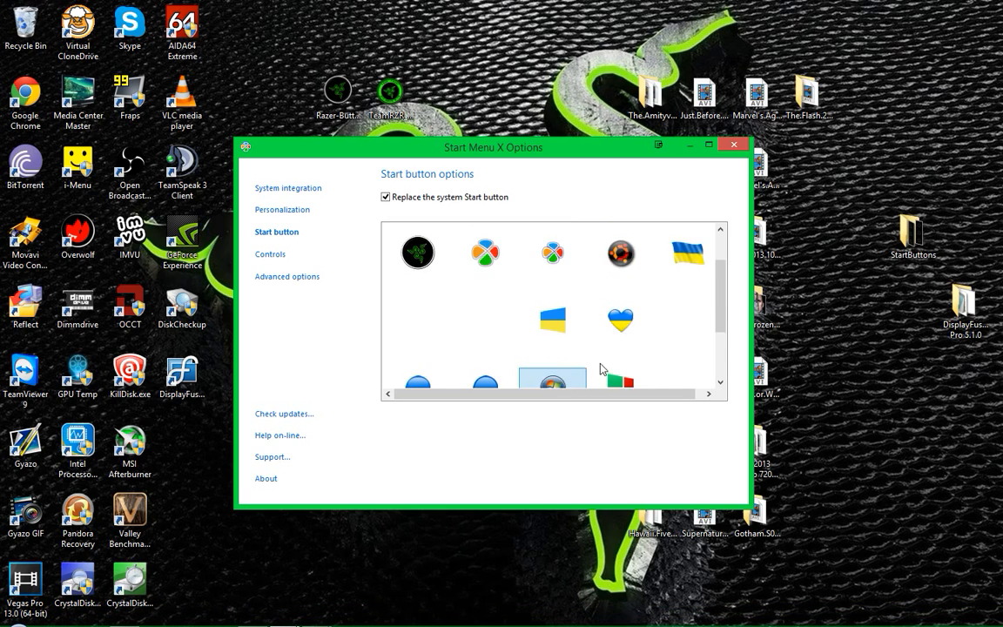
pyautogui.click(629, 326)
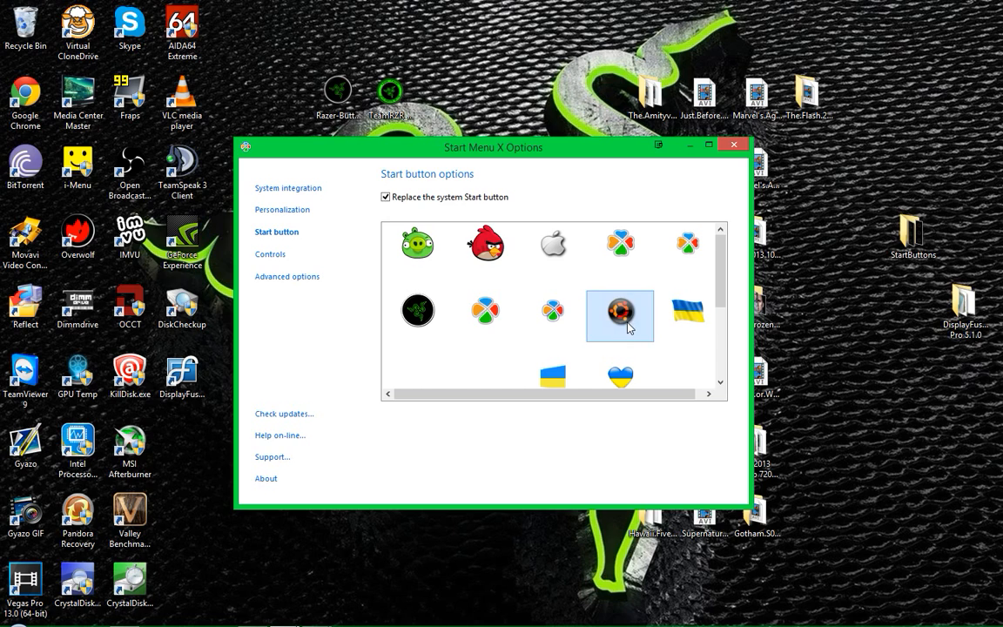
pyautogui.scroll(-3, 627, 329)
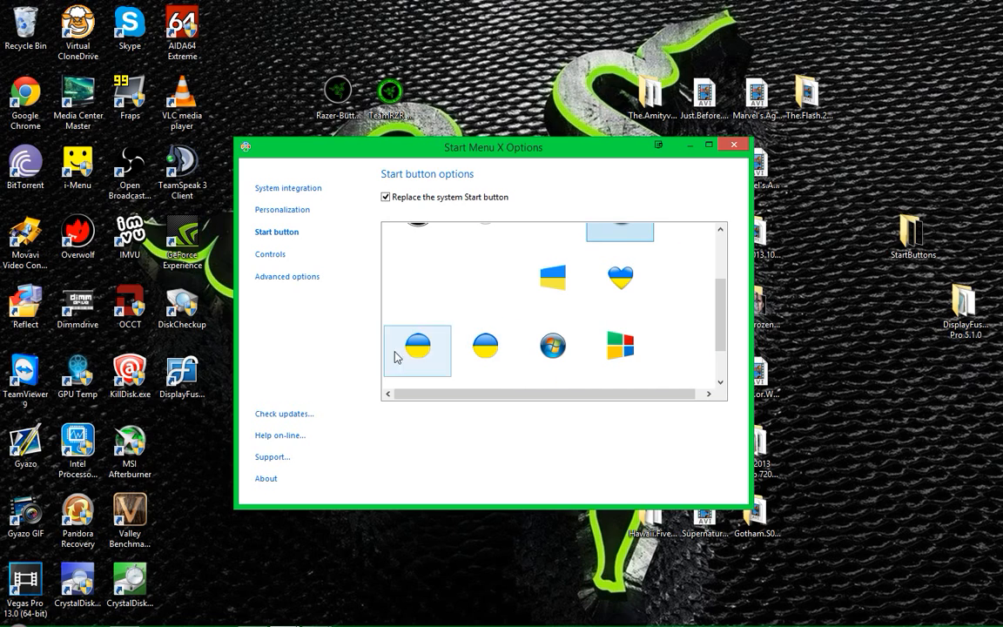
pyautogui.scroll(2, 564, 348)
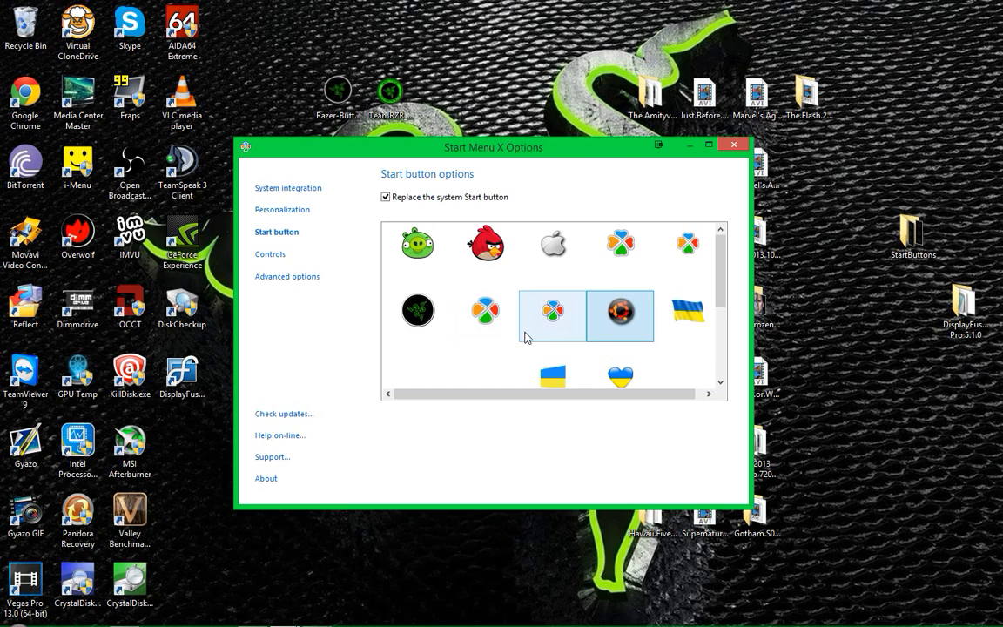
pyautogui.scroll(-3, 579, 348)
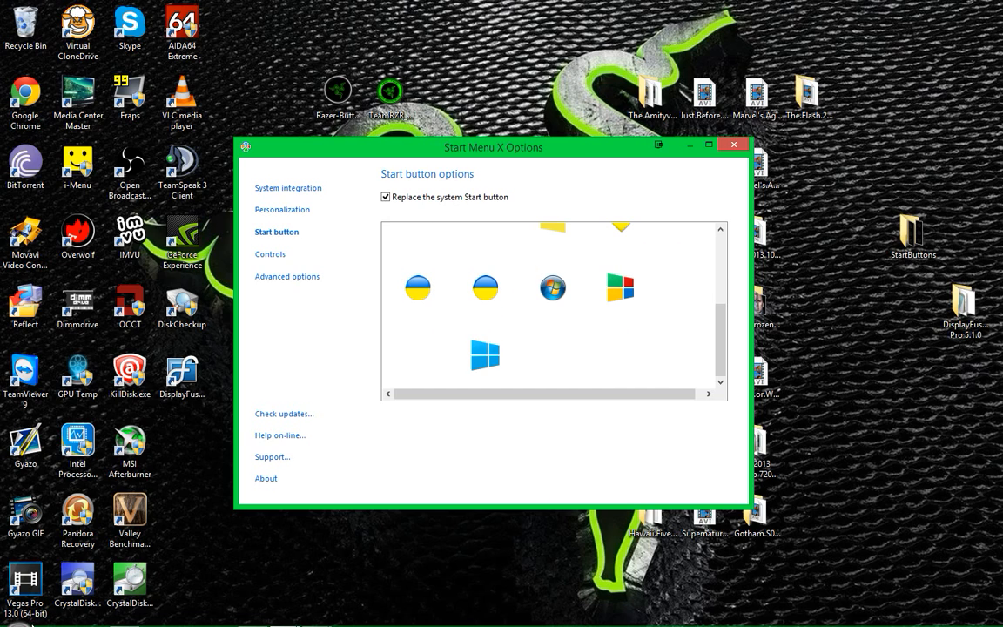
pyautogui.moveTo(89, 624)
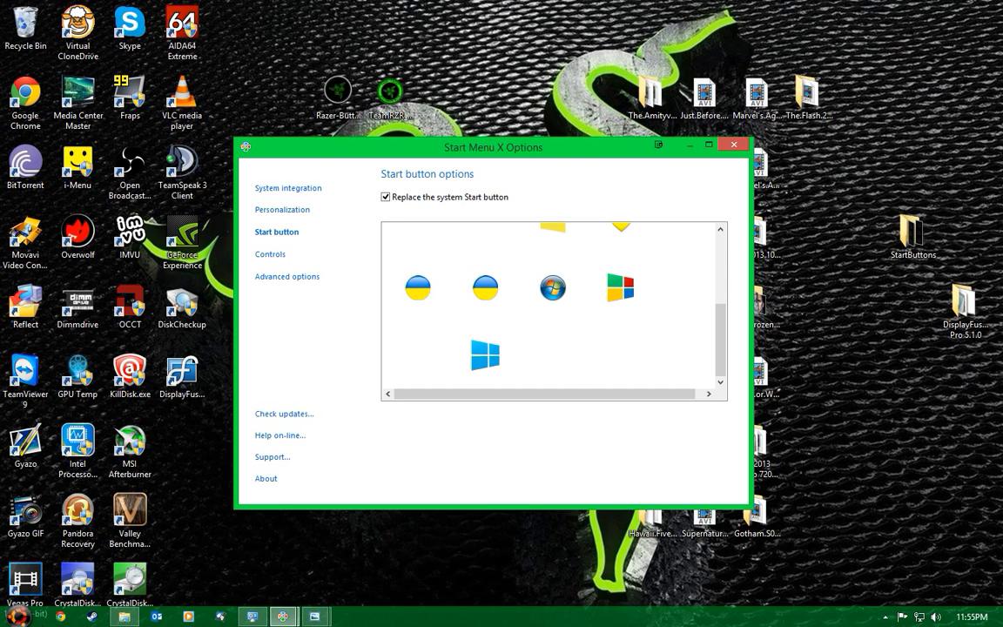
# Set the start button to the black Razer orb and put the Start Menu X Options window away.
pyautogui.scroll(2, 669, 351)
pyautogui.click(418, 254)
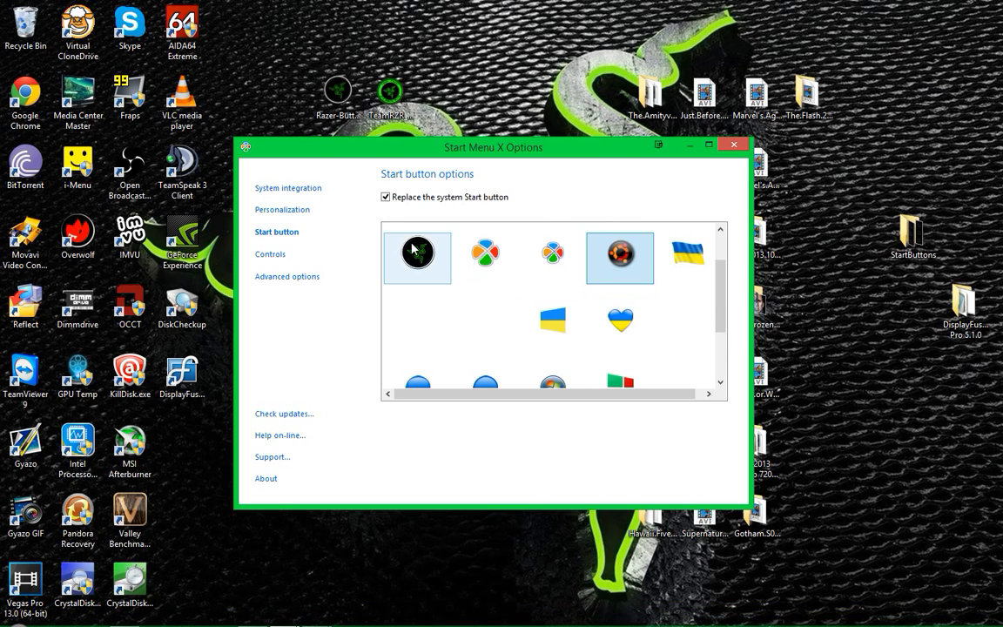
pyautogui.moveTo(380, 618)
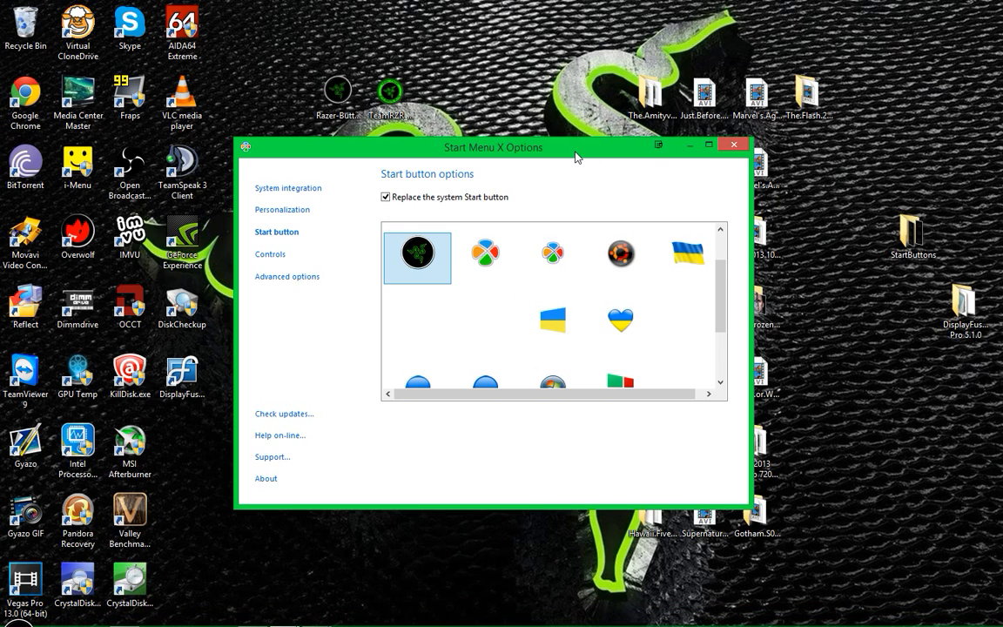
pyautogui.click(716, 162)
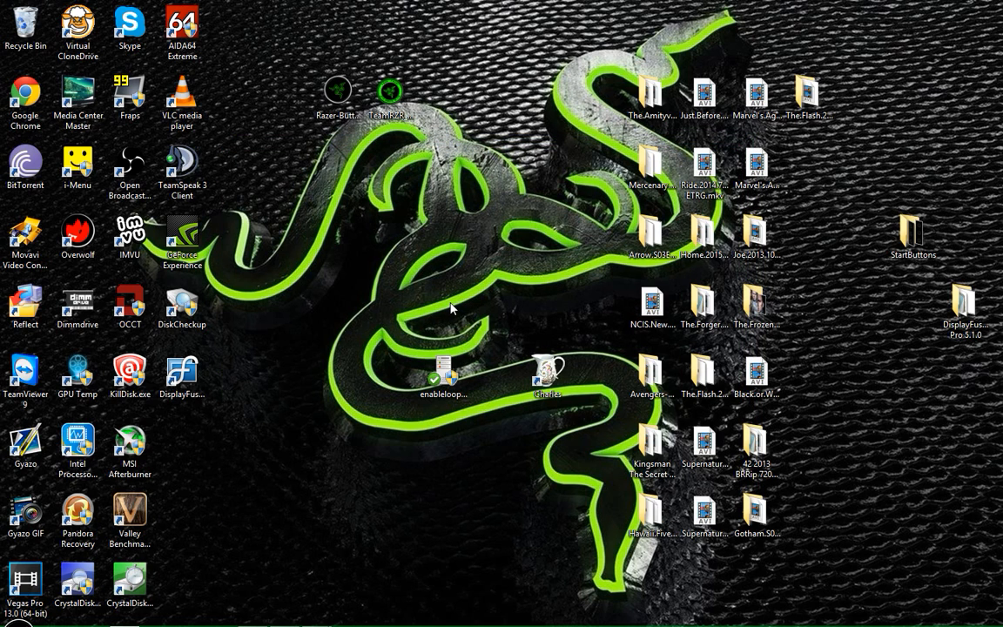
# Switch to the OrbSkins folder in File Explorer and look through the start button images.
pyautogui.click(125, 619)
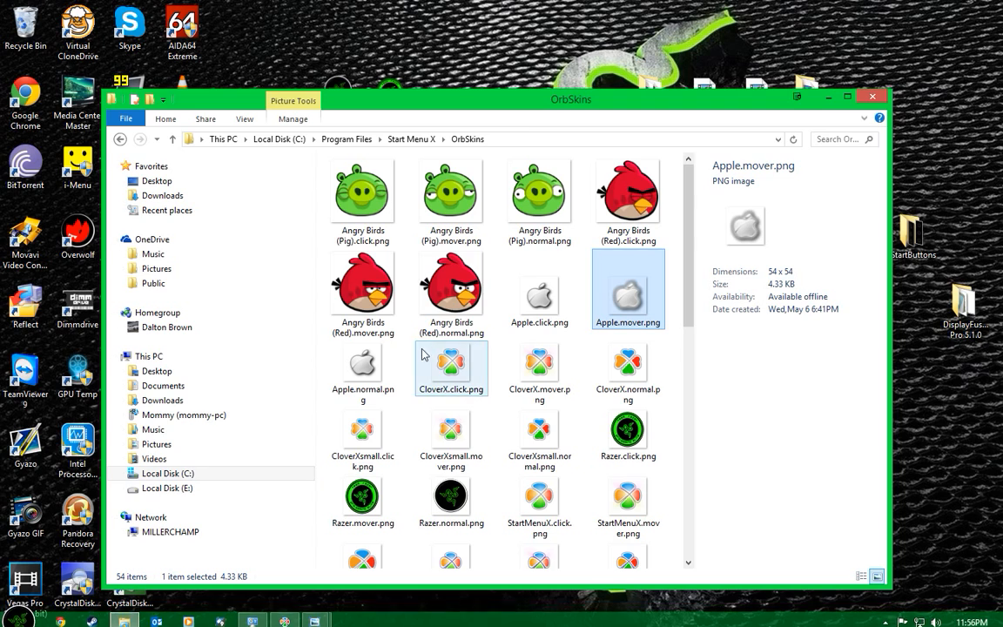
pyautogui.moveTo(510, 98); pyautogui.dragTo(518, 59)
pyautogui.moveTo(698, 225); pyautogui.dragTo(701, 428)
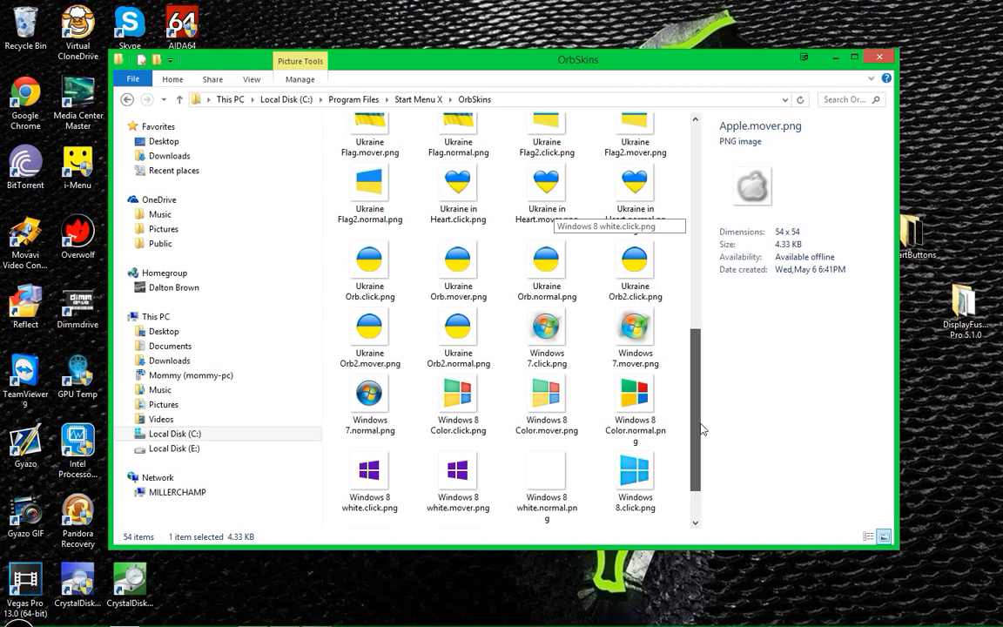
pyautogui.moveTo(702, 428); pyautogui.dragTo(710, 223)
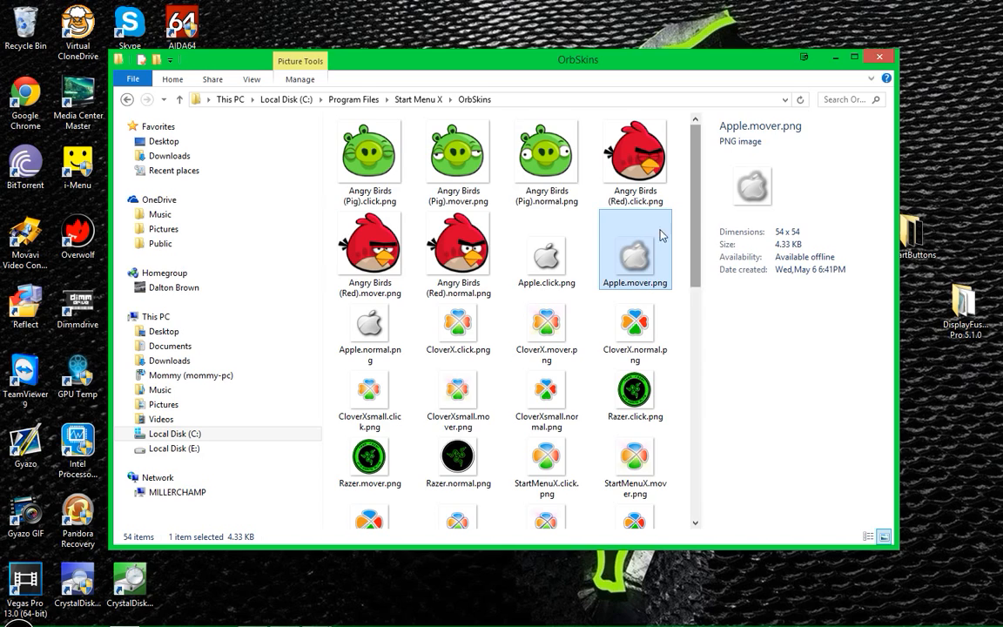
pyautogui.moveTo(469, 204)
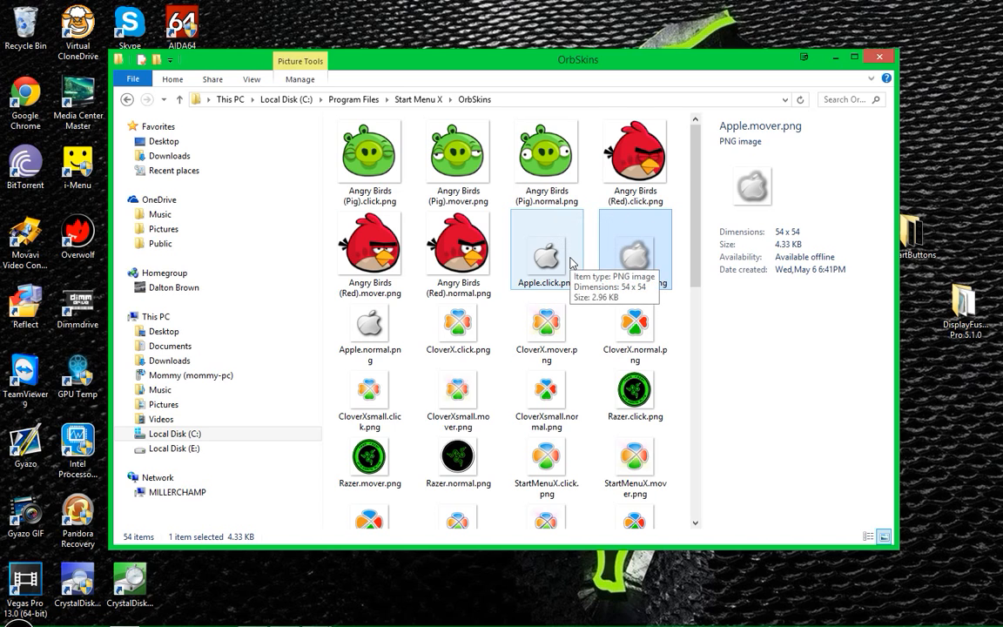
pyautogui.scroll(-1, 695, 191)
pyautogui.moveTo(695, 191)
pyautogui.mouseDown()
pyautogui.moveTo(697, 202)
pyautogui.moveTo(697, 194)
pyautogui.mouseUp()
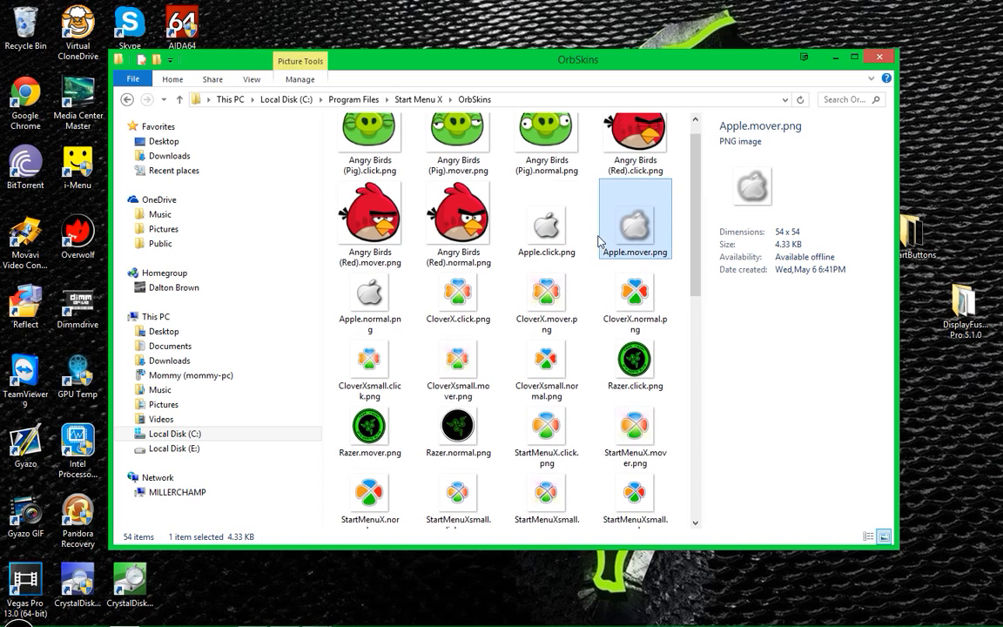
# Inspect CloverX.mover.png, the click, mover and normal images of the Angry Birds (Pig) orb, and Apple.click.png.
pyautogui.click(547, 301)
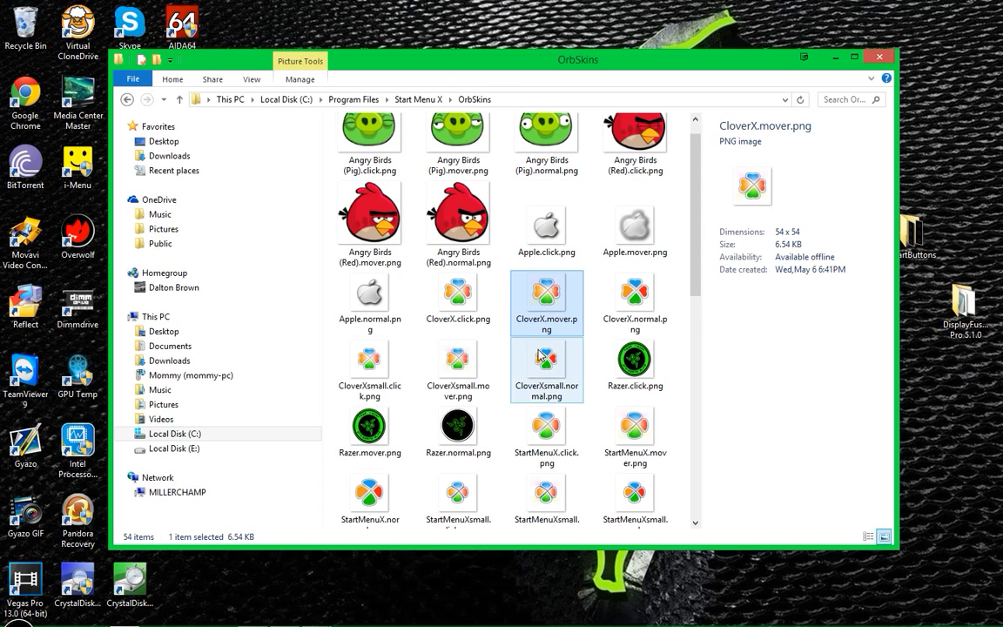
pyautogui.scroll(1, 484, 317)
pyautogui.click(352, 169)
pyautogui.click(445, 176)
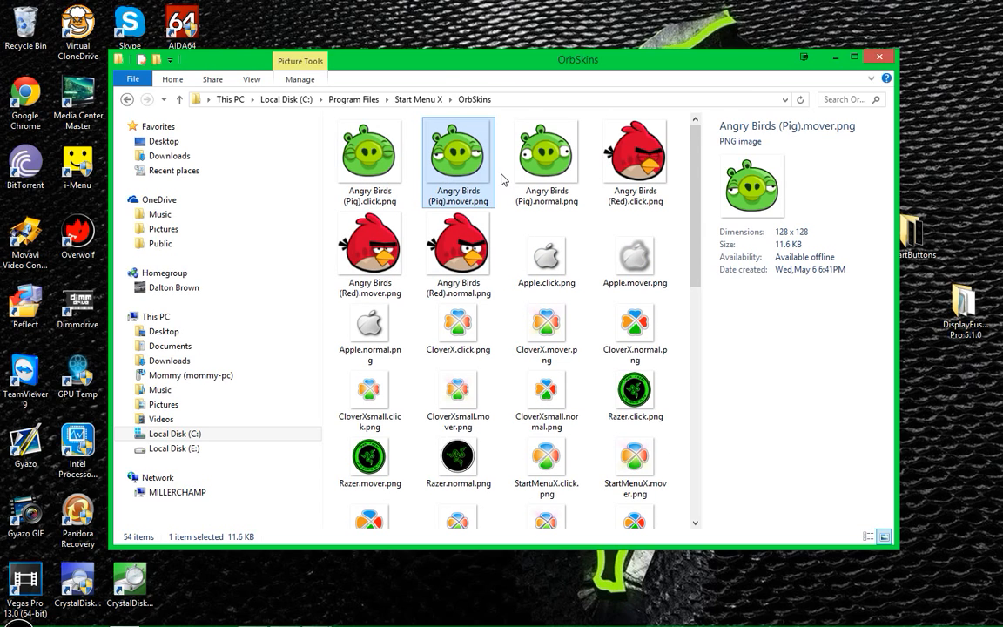
pyautogui.click(522, 157)
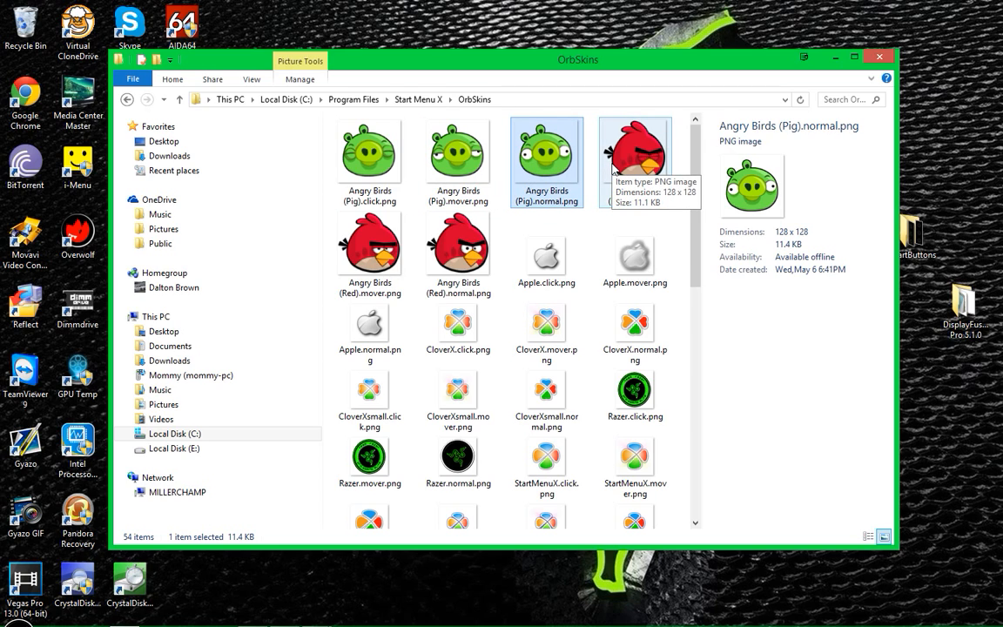
pyautogui.click(571, 280)
# Inspect the details of Ukraine Flag2.click.png, Apple.mover.png and the normal, mover and click images of the CloverX orb.
pyautogui.scroll(-4, 566, 331)
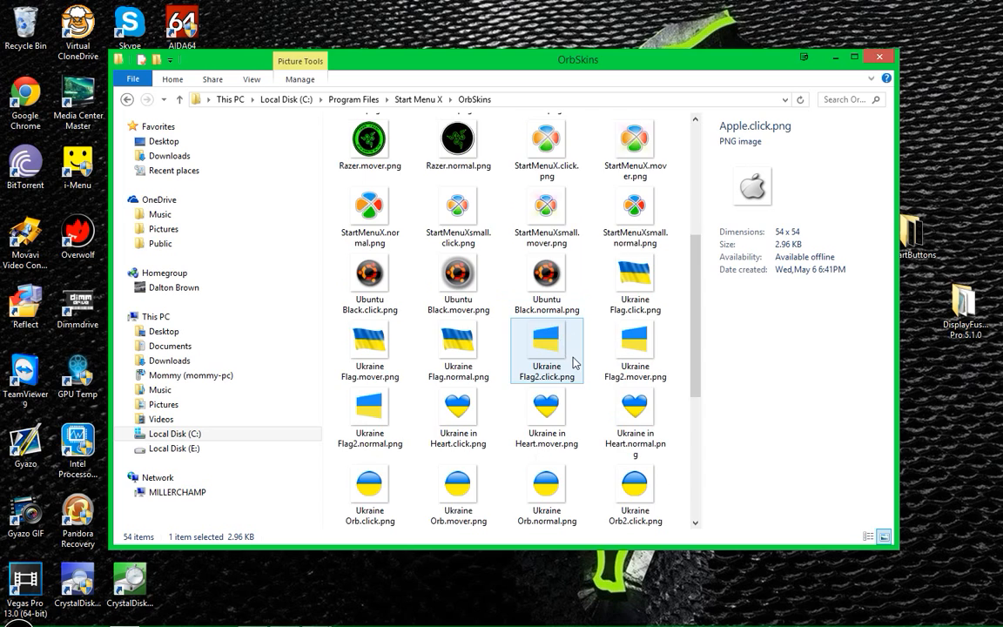
pyautogui.click(554, 374)
pyautogui.scroll(4, 553, 380)
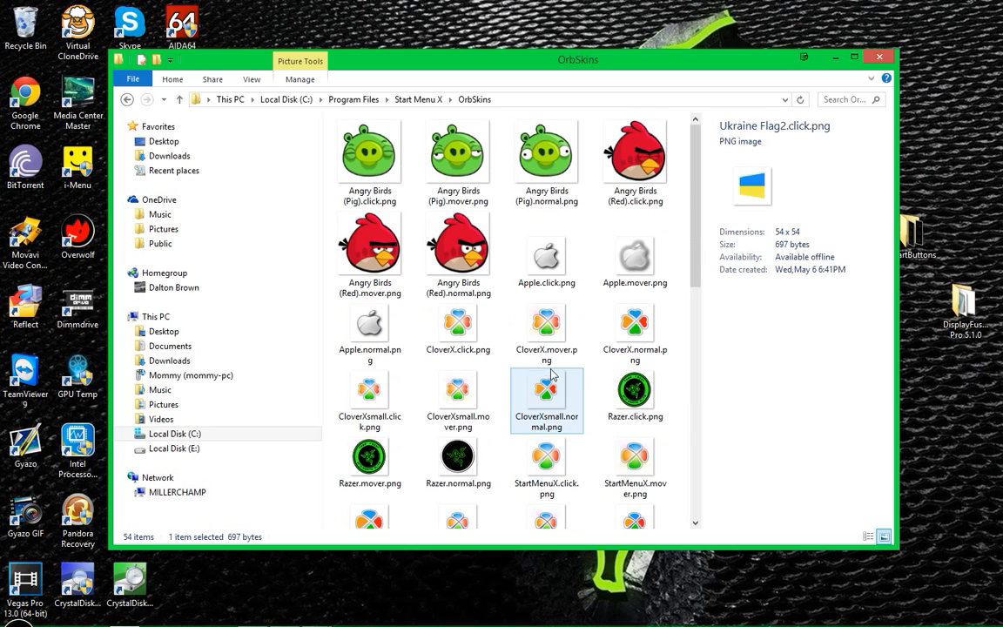
pyautogui.click(618, 282)
pyautogui.click(629, 334)
pyautogui.click(556, 339)
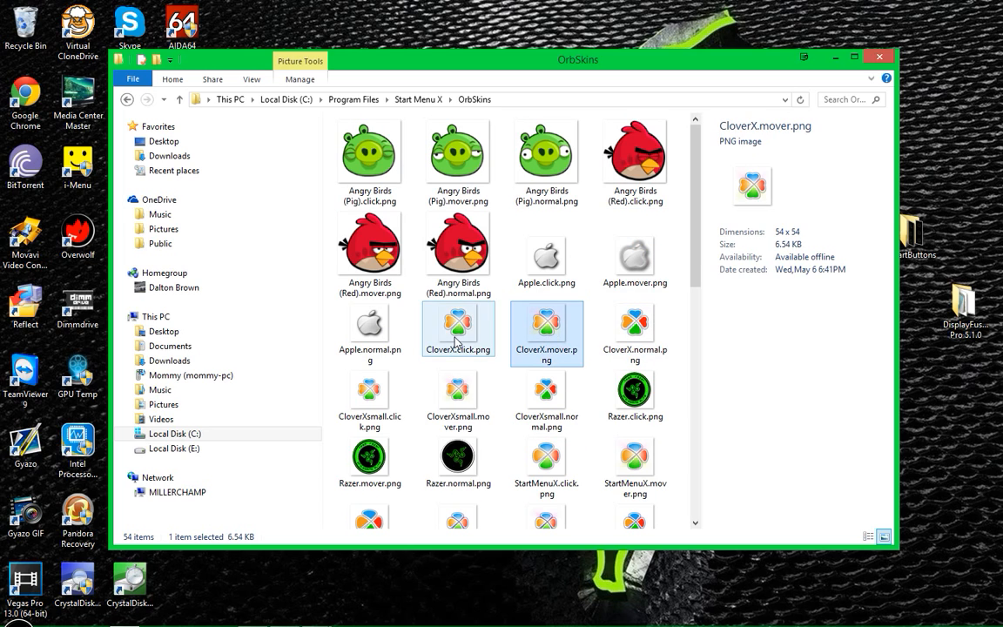
pyautogui.click(461, 330)
pyautogui.scroll(-4, 461, 493)
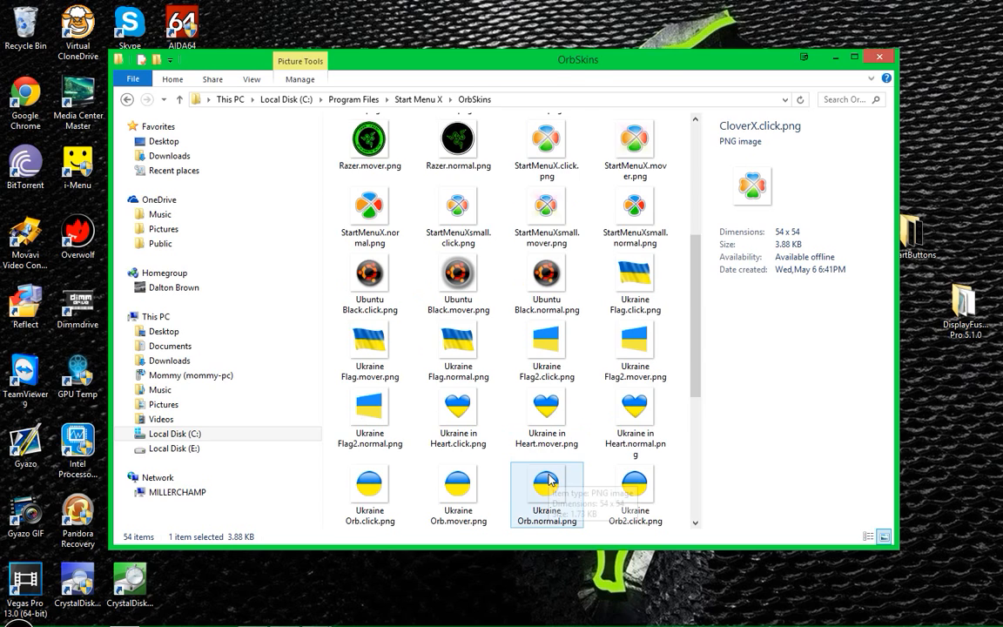
pyautogui.moveTo(577, 67); pyautogui.dragTo(1002, 130)
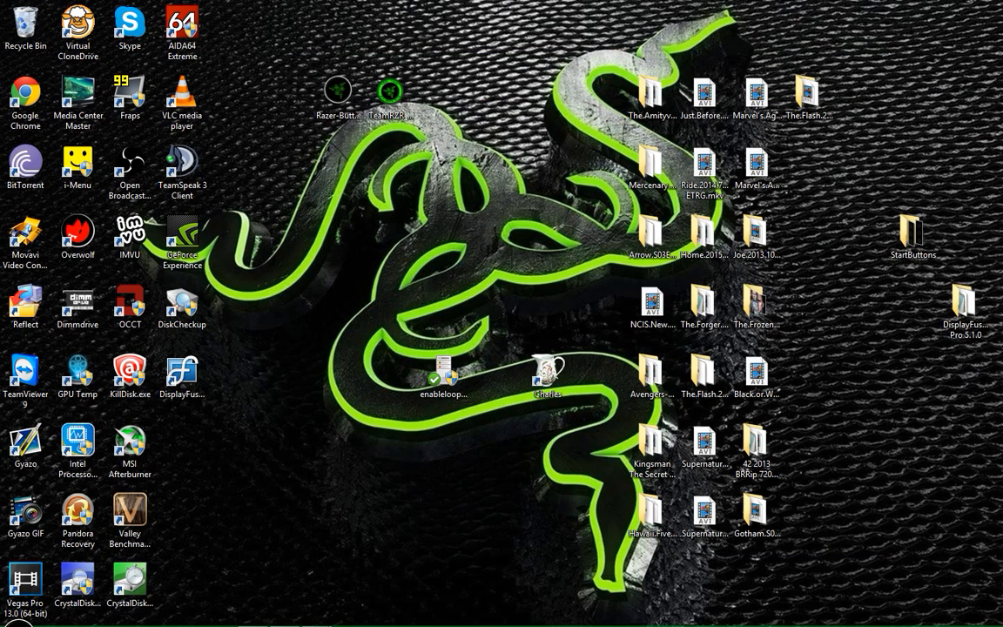
pyautogui.moveTo(1002, 131); pyautogui.dragTo(563, 80)
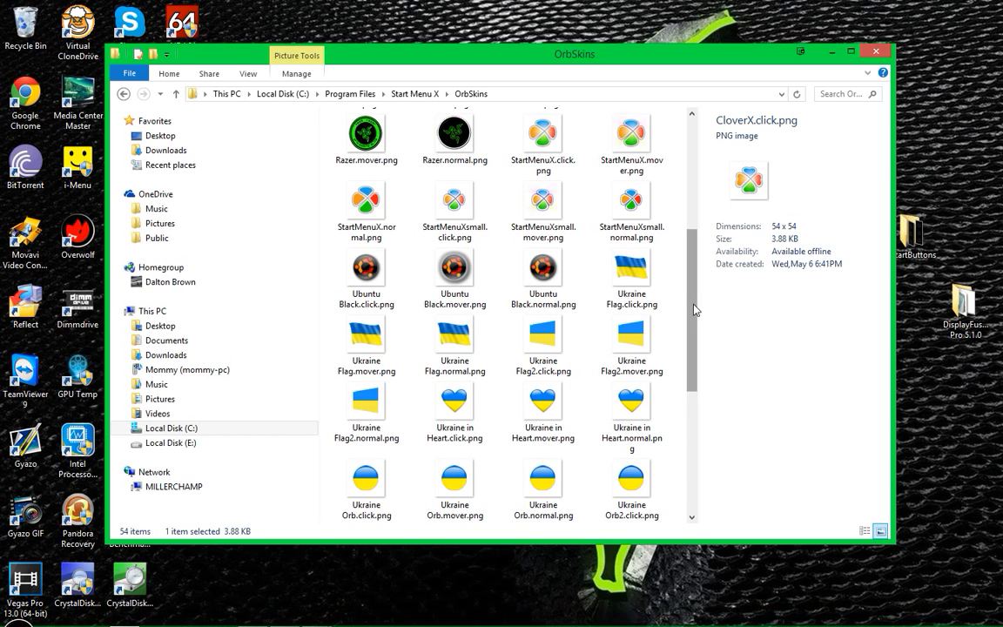
pyautogui.scroll(1, 694, 308)
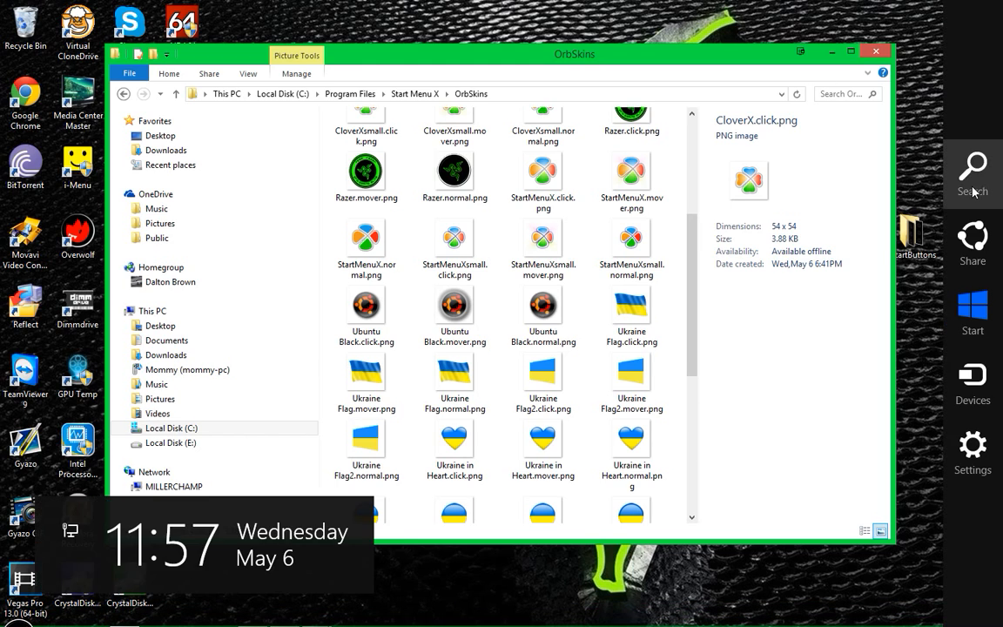
# Inspect and compare the click, mover and normal images of the Razer orb in the OrbSkins folder.
pyautogui.moveTo(998, 262)
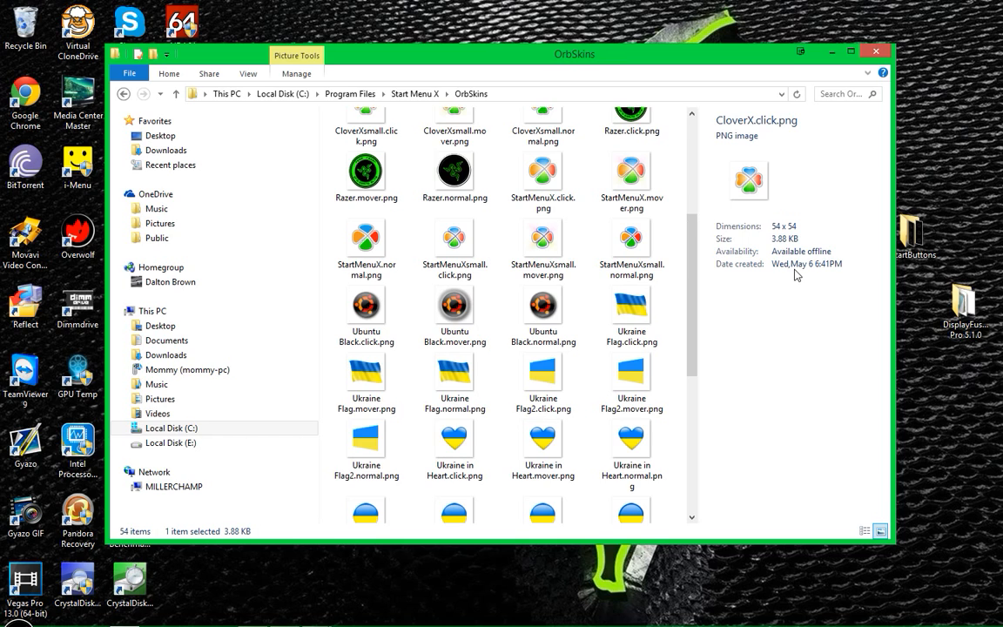
pyautogui.moveTo(695, 296); pyautogui.dragTo(687, 256)
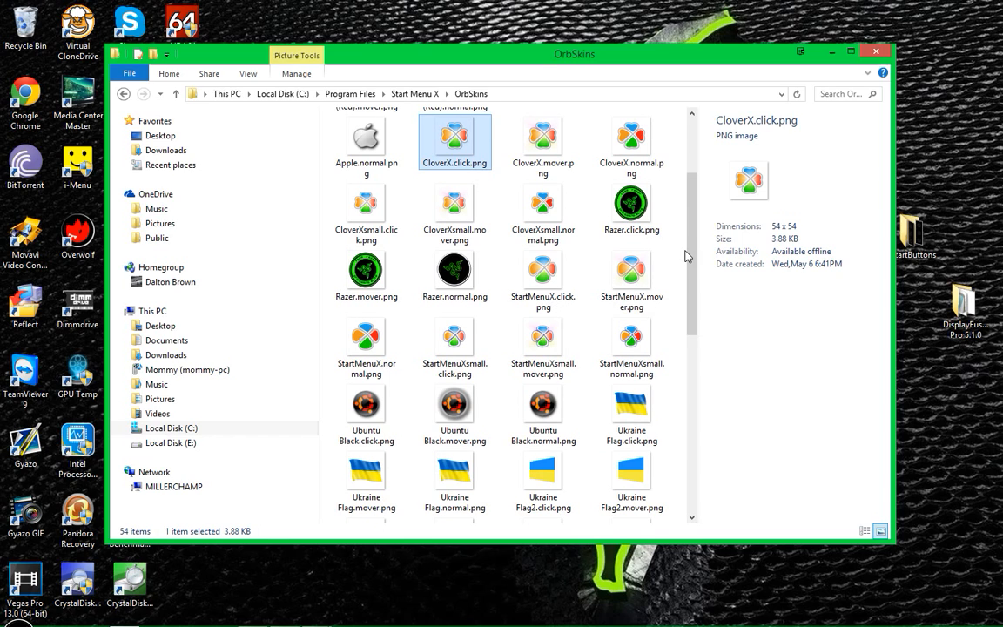
pyautogui.click(632, 221)
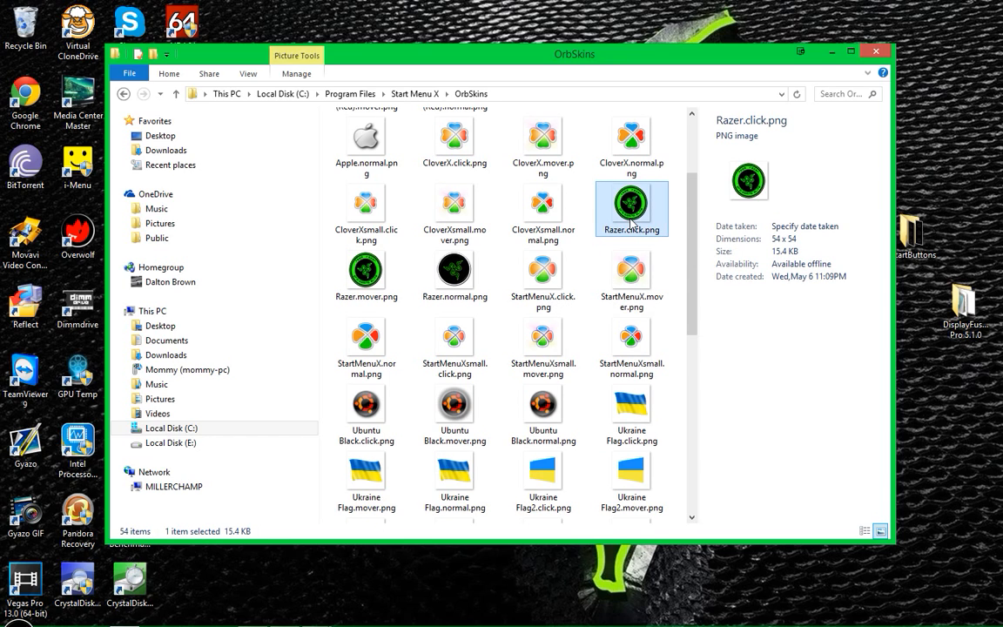
pyautogui.click(390, 279)
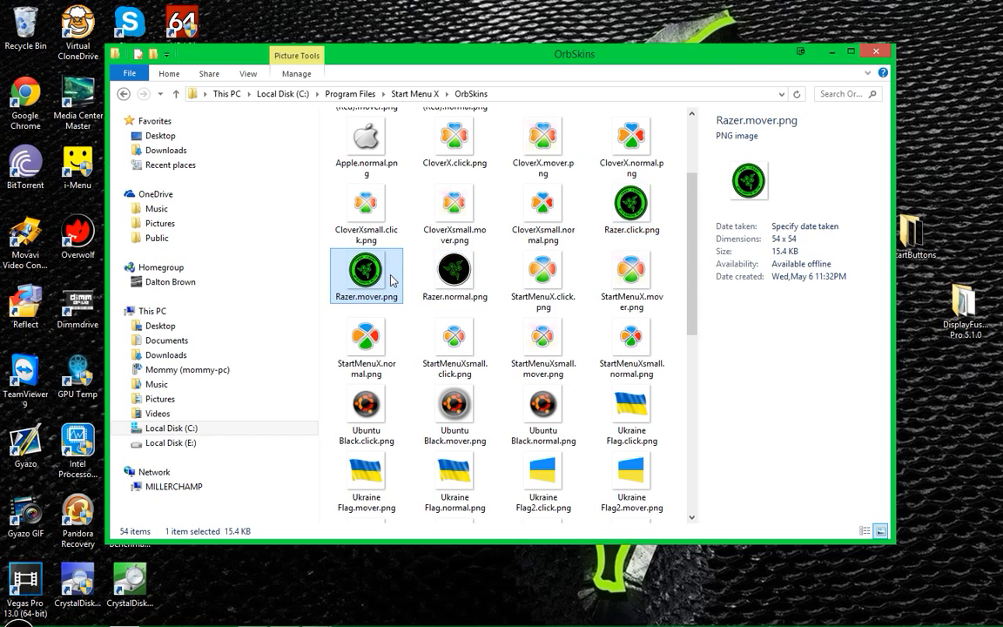
pyautogui.click(453, 280)
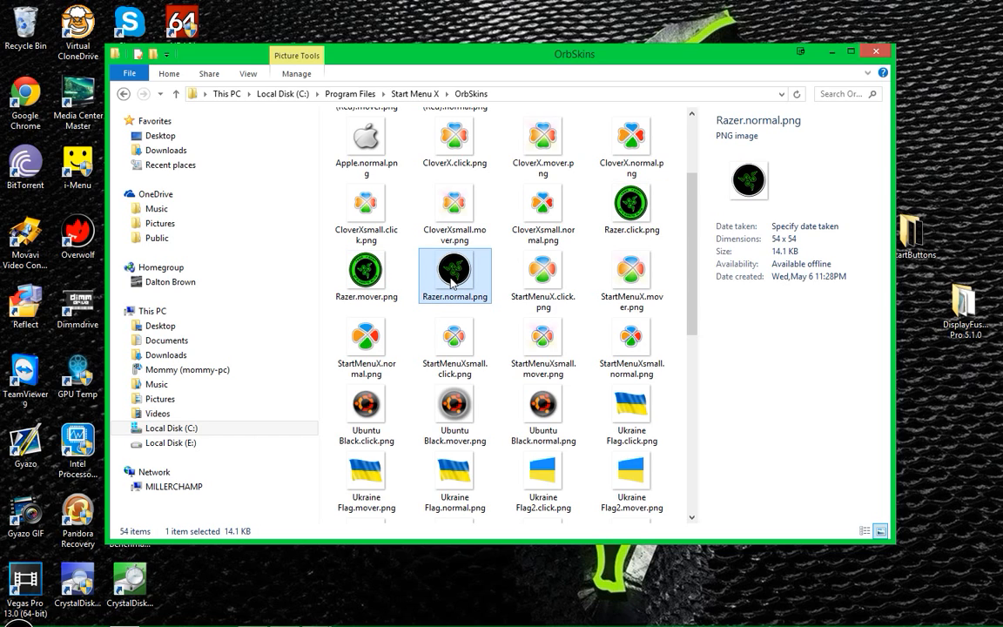
pyautogui.click(365, 272)
pyautogui.click(629, 229)
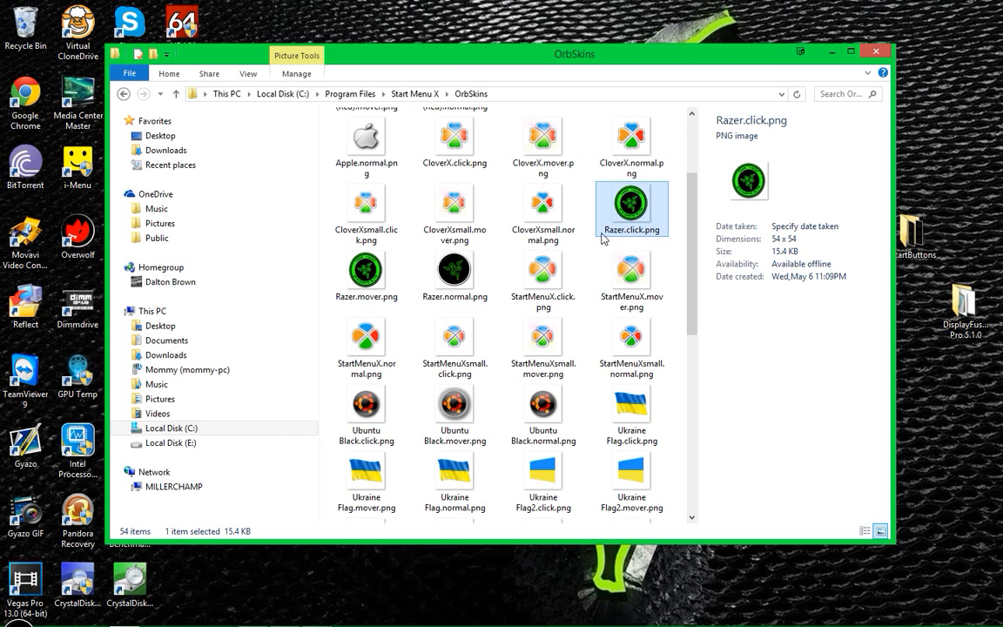
pyautogui.click(366, 272)
pyautogui.click(634, 214)
pyautogui.scroll(3, 634, 287)
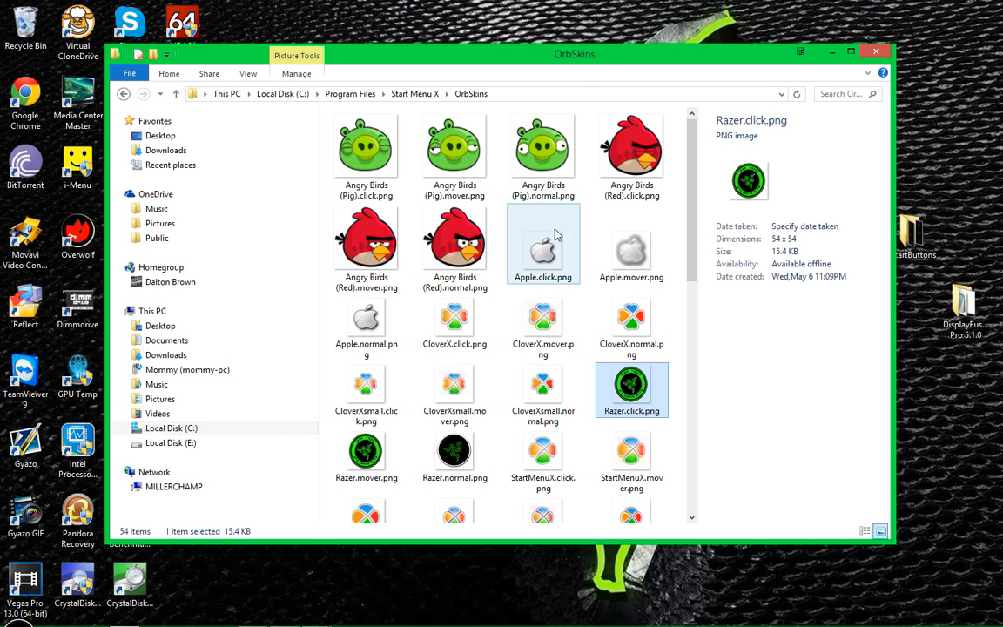
# Set the start button to the Angry Birds (Pig) orb, try it out, and return to the OrbSkins folder.
pyautogui.click(4, 621)
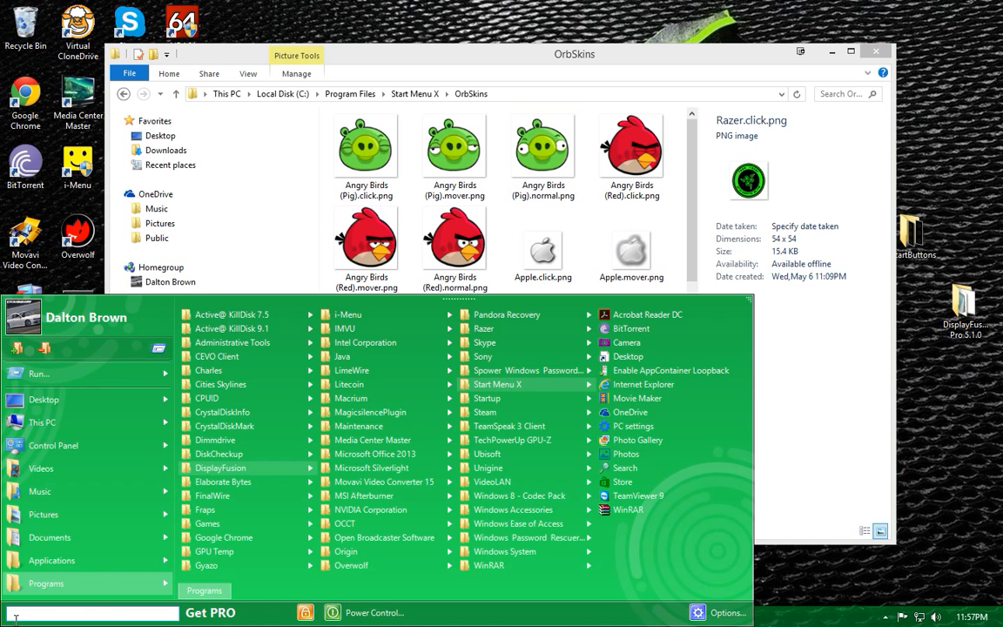
pyautogui.click(694, 613)
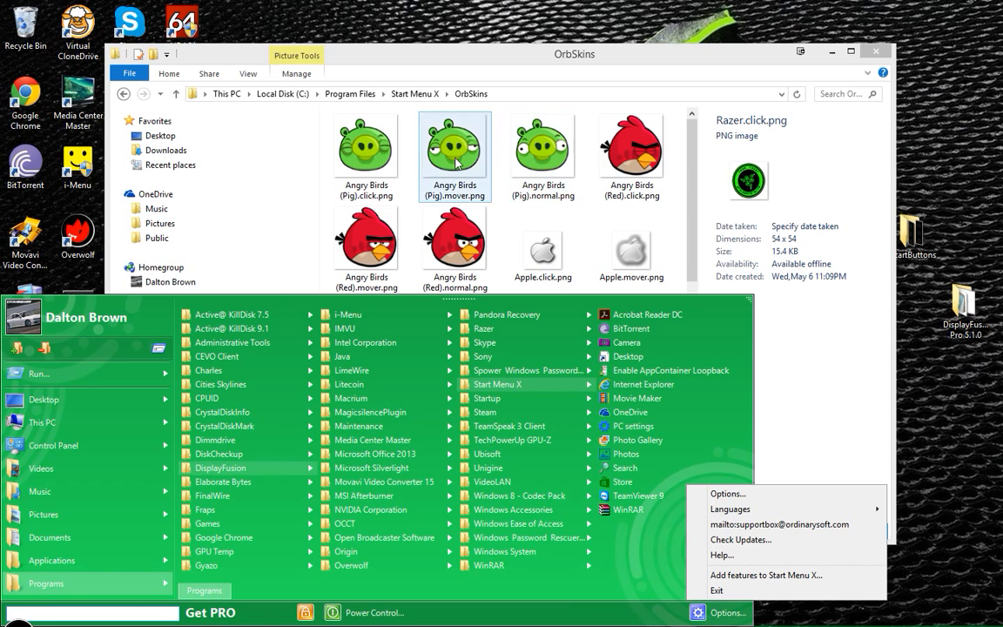
pyautogui.click(726, 494)
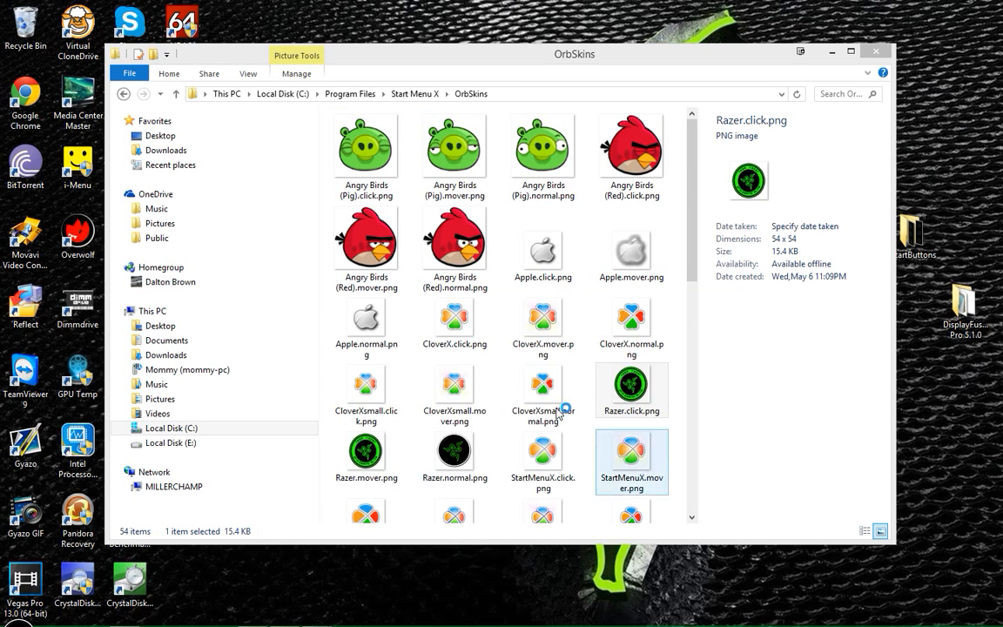
pyautogui.click(444, 237)
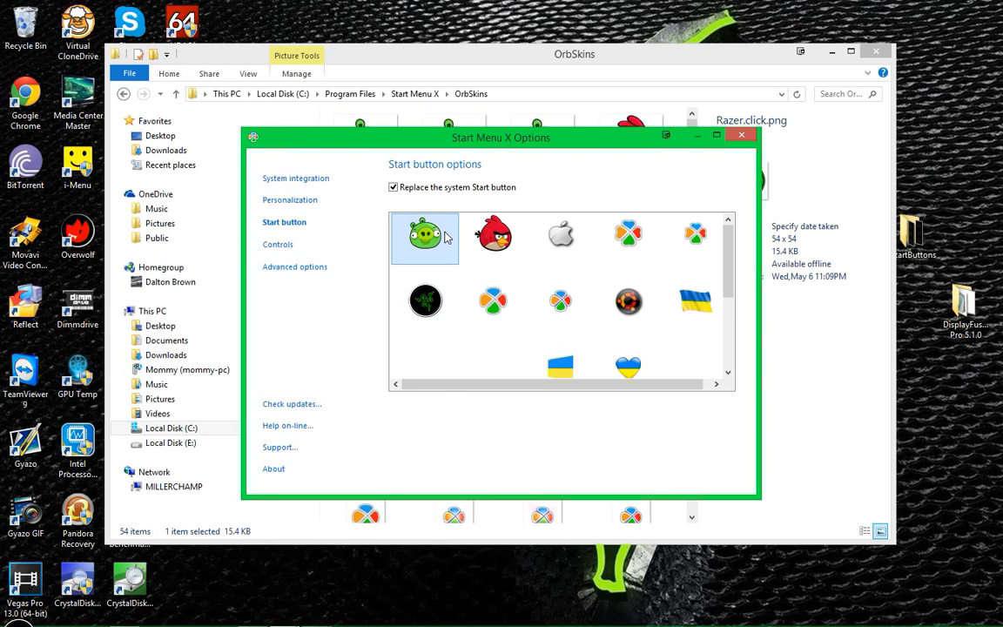
pyautogui.moveTo(48, 614)
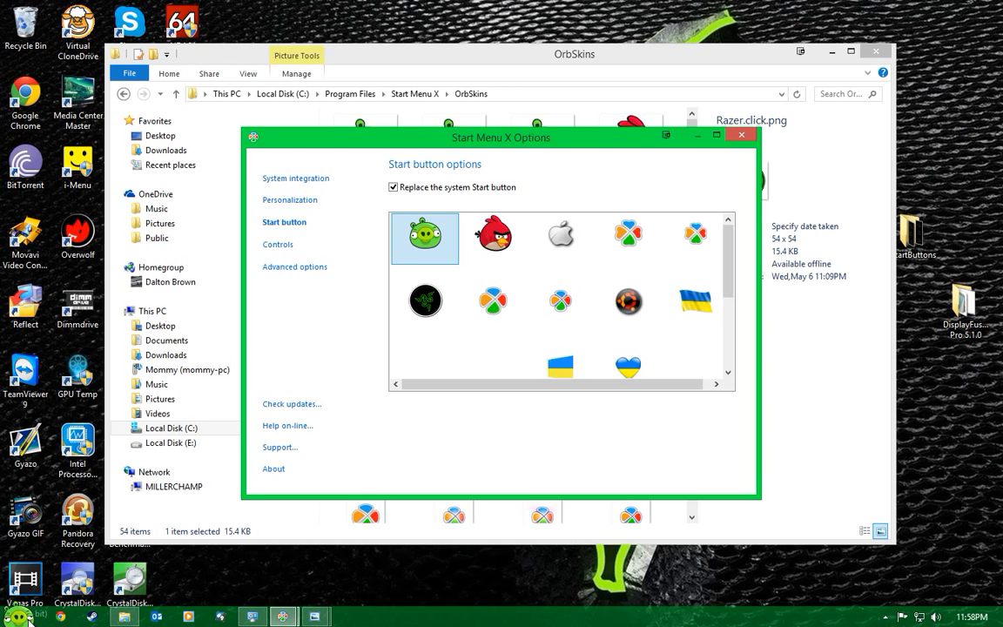
pyautogui.click(26, 618)
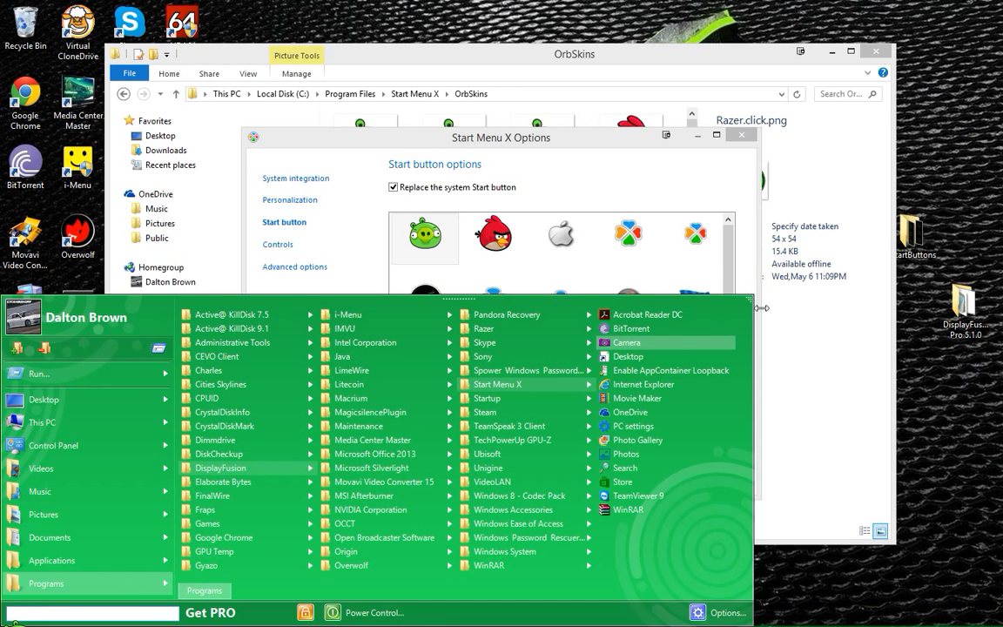
pyautogui.click(521, 134)
pyautogui.click(446, 55)
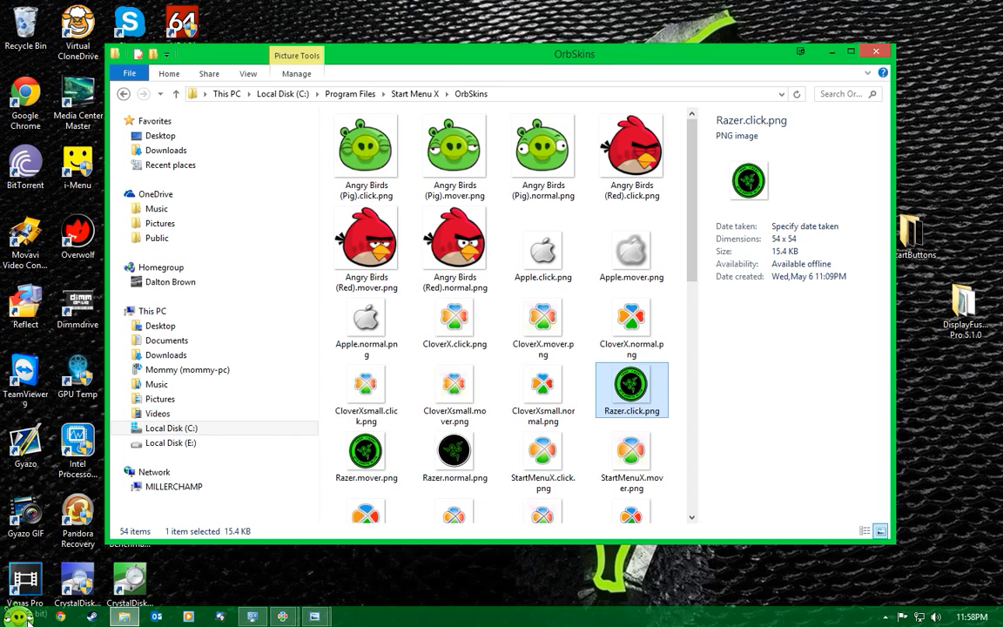
# Set the start button back to the black Razer orb in Start Menu X Options and return to the OrbSkins folder.
pyautogui.click(22, 616)
pyautogui.click(697, 612)
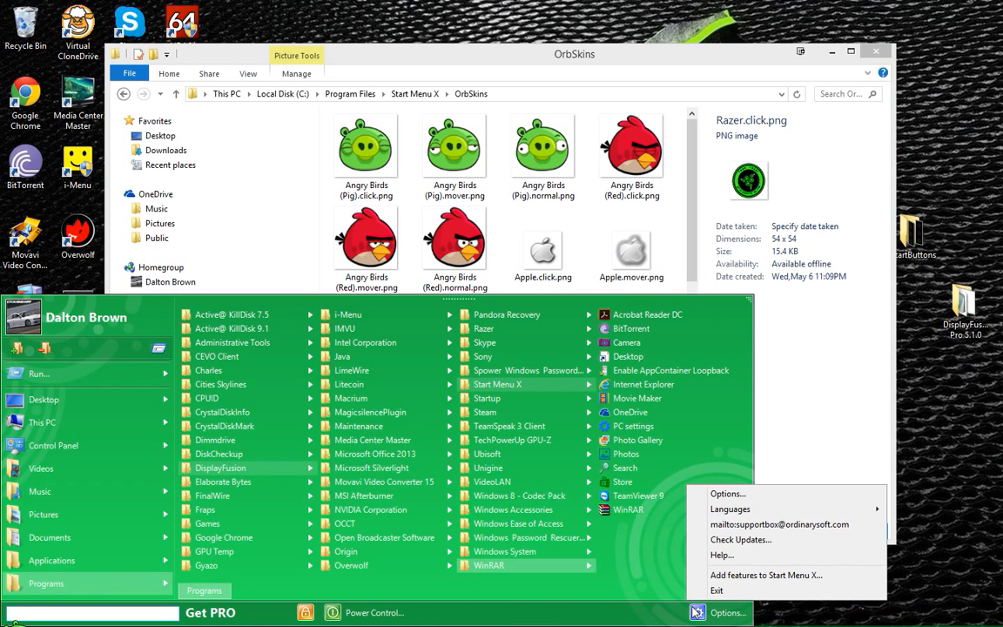
pyautogui.click(774, 498)
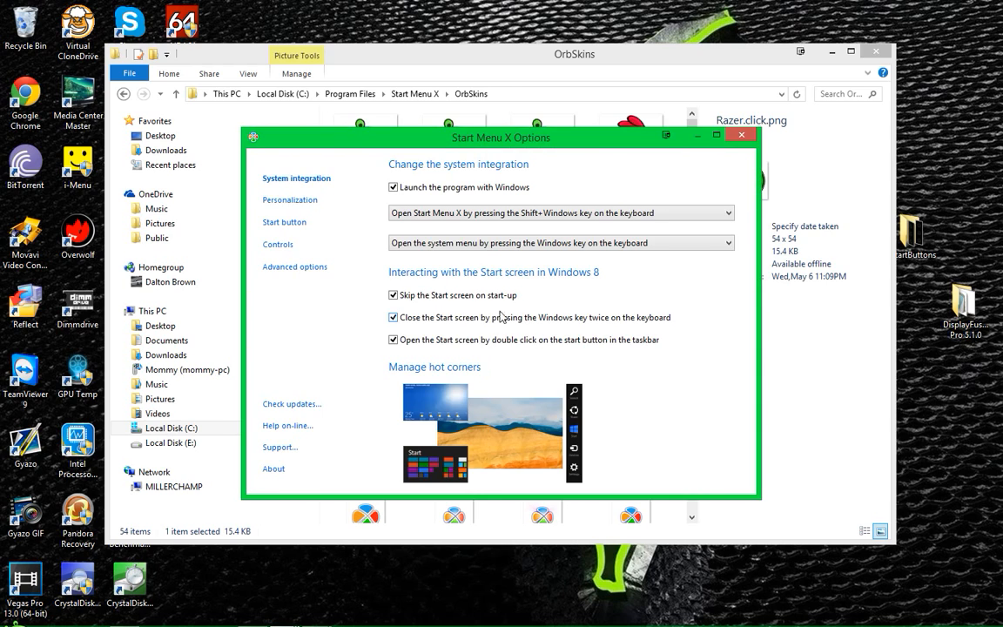
pyautogui.click(278, 225)
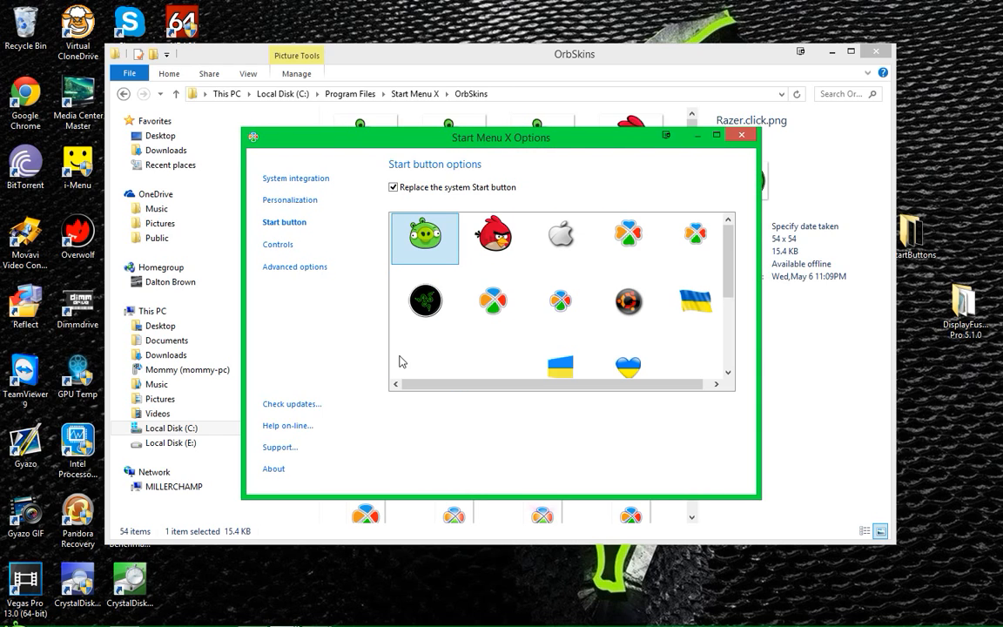
pyautogui.click(418, 296)
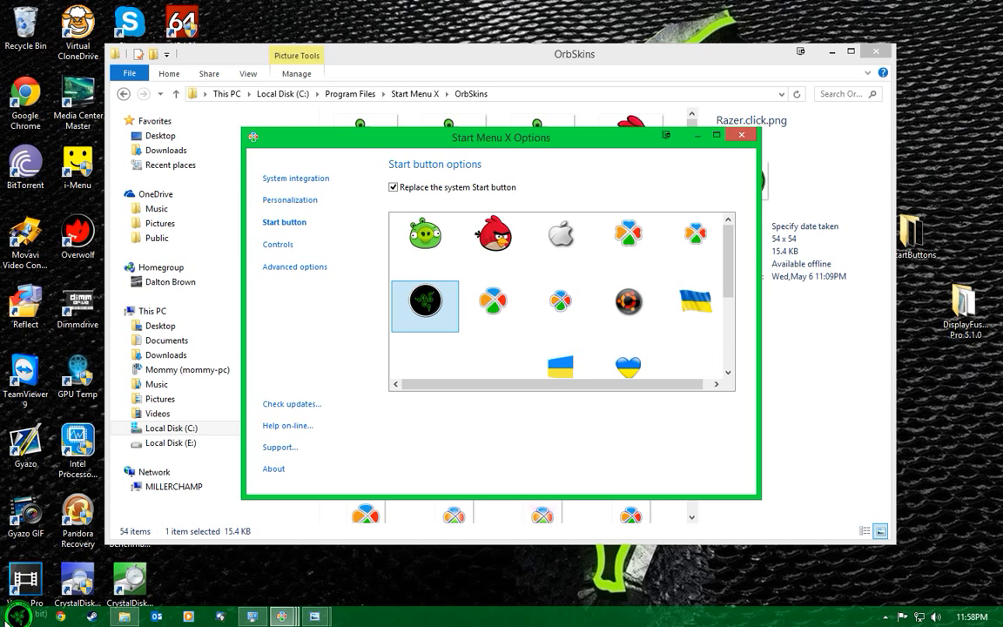
pyautogui.moveTo(554, 141); pyautogui.dragTo(541, 140)
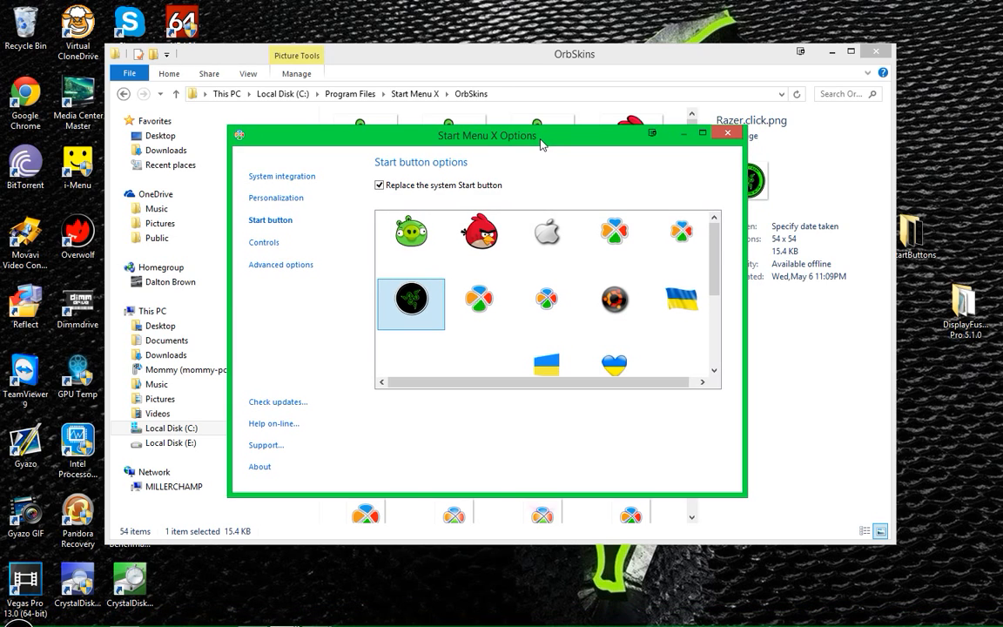
pyautogui.moveTo(147, 625)
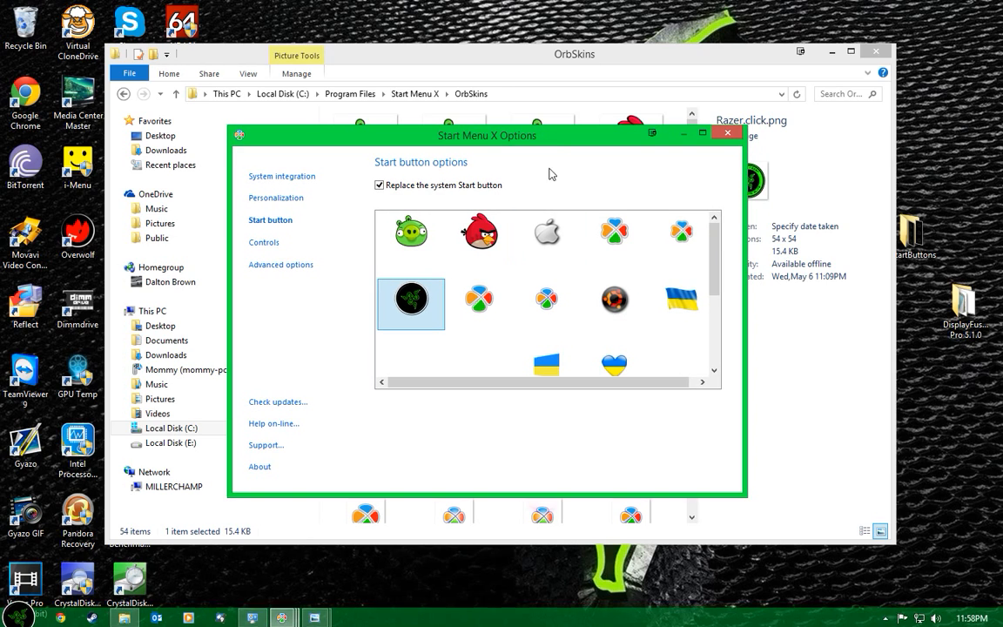
pyautogui.moveTo(557, 145); pyautogui.dragTo(525, 148)
pyautogui.click(500, 61)
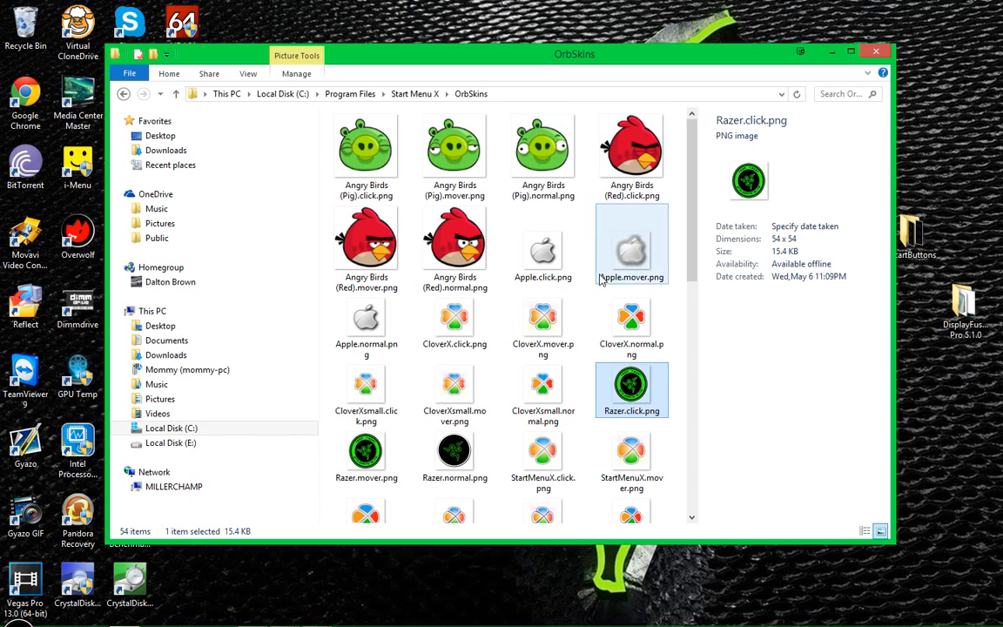
# Inspect and compare the normal, click and mover images of the Apple orb.
pyautogui.click(365, 320)
pyautogui.click(557, 257)
pyautogui.click(370, 335)
pyautogui.click(549, 254)
pyautogui.click(355, 341)
pyautogui.click(543, 258)
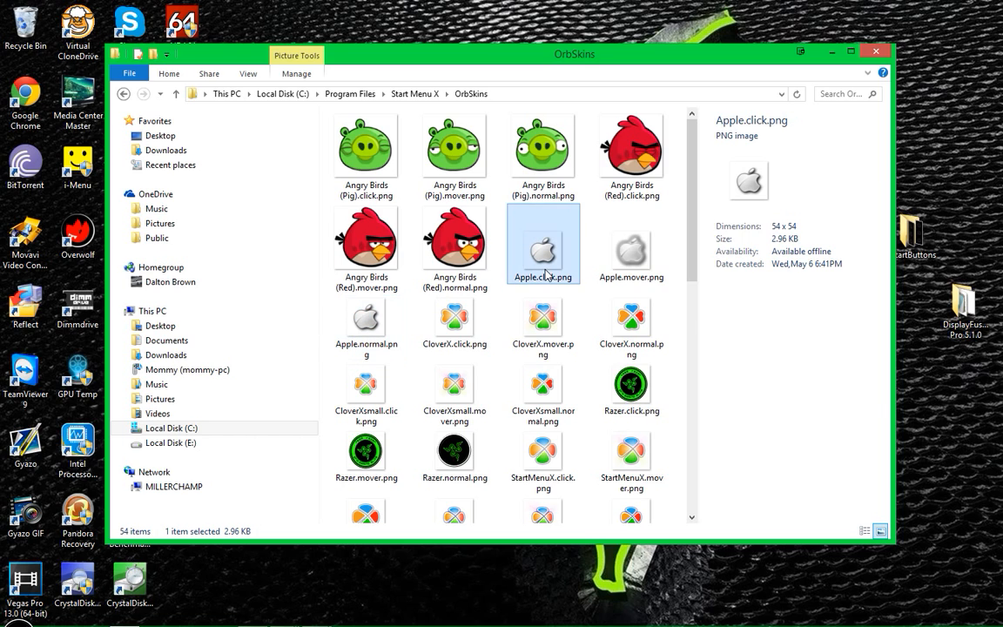
pyautogui.click(649, 259)
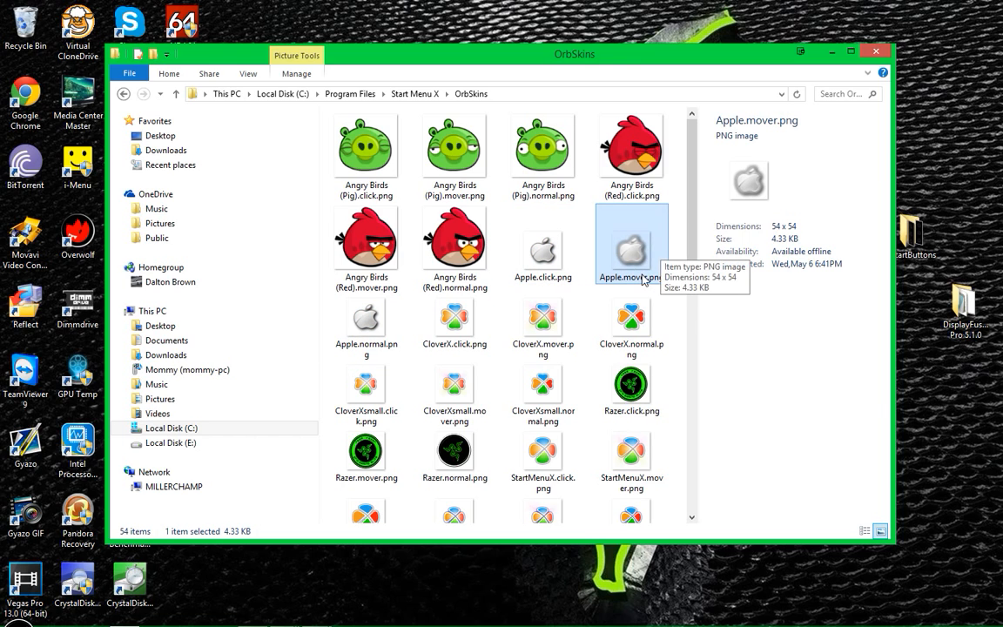
pyautogui.click(543, 254)
pyautogui.click(370, 322)
# Inspect and compare the click, mover and normal images of the Windows 7 orb.
pyautogui.scroll(-6, 384, 331)
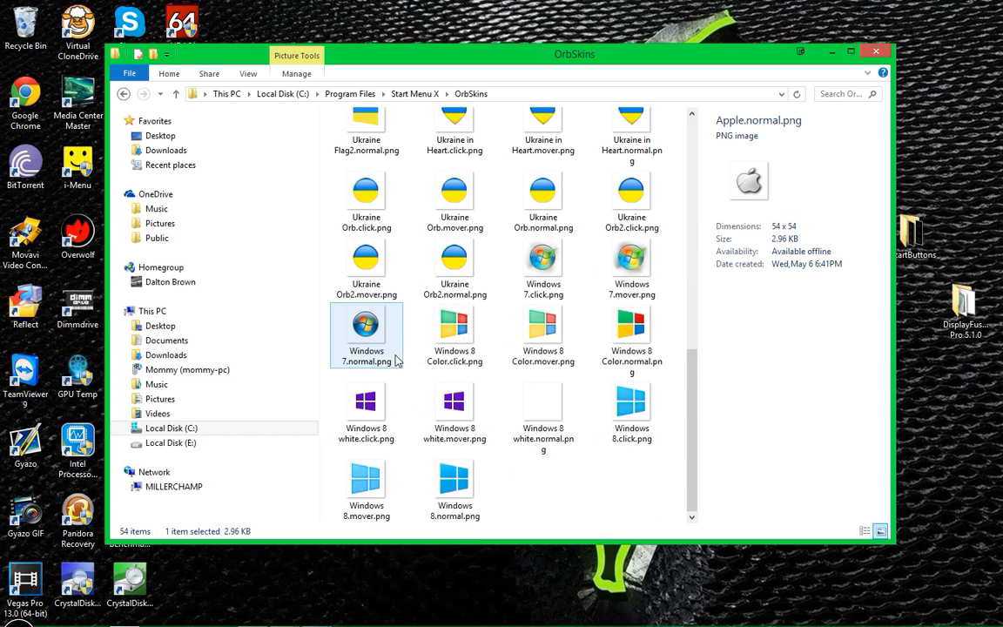
pyautogui.click(561, 279)
pyautogui.click(640, 279)
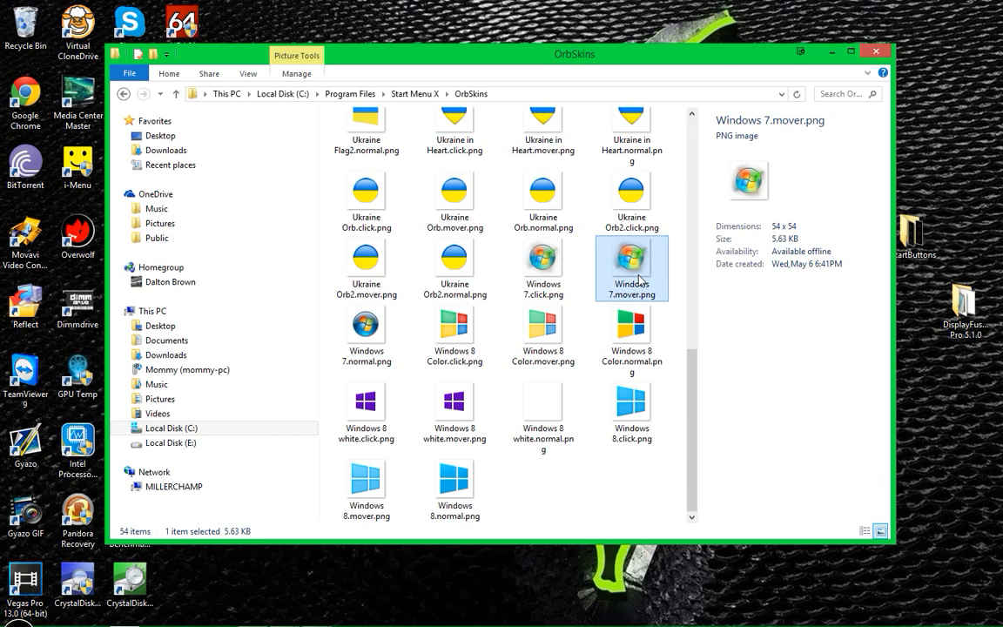
pyautogui.click(547, 261)
pyautogui.click(626, 261)
pyautogui.click(553, 273)
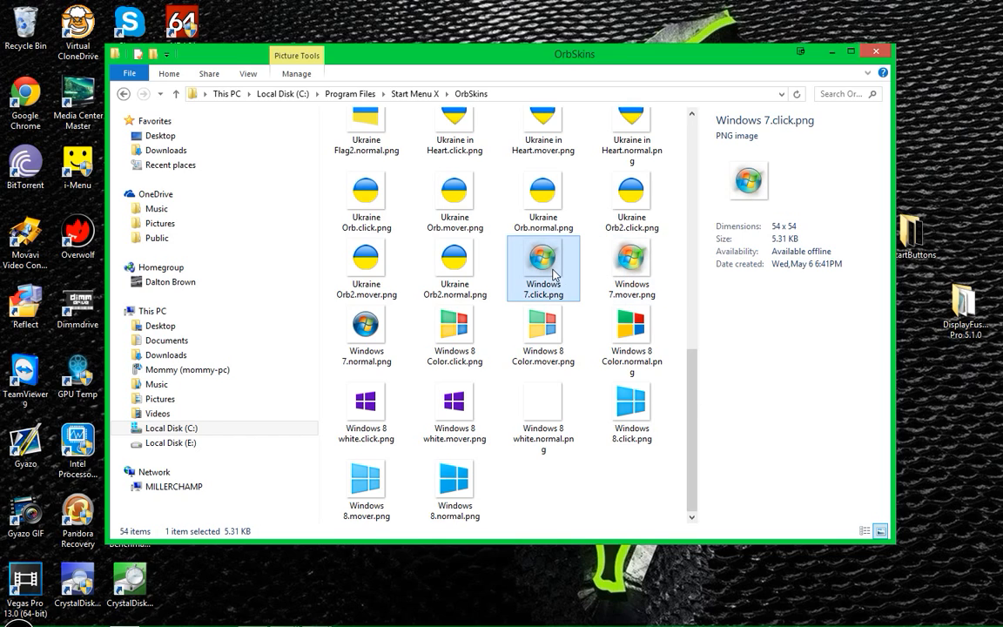
pyautogui.click(377, 355)
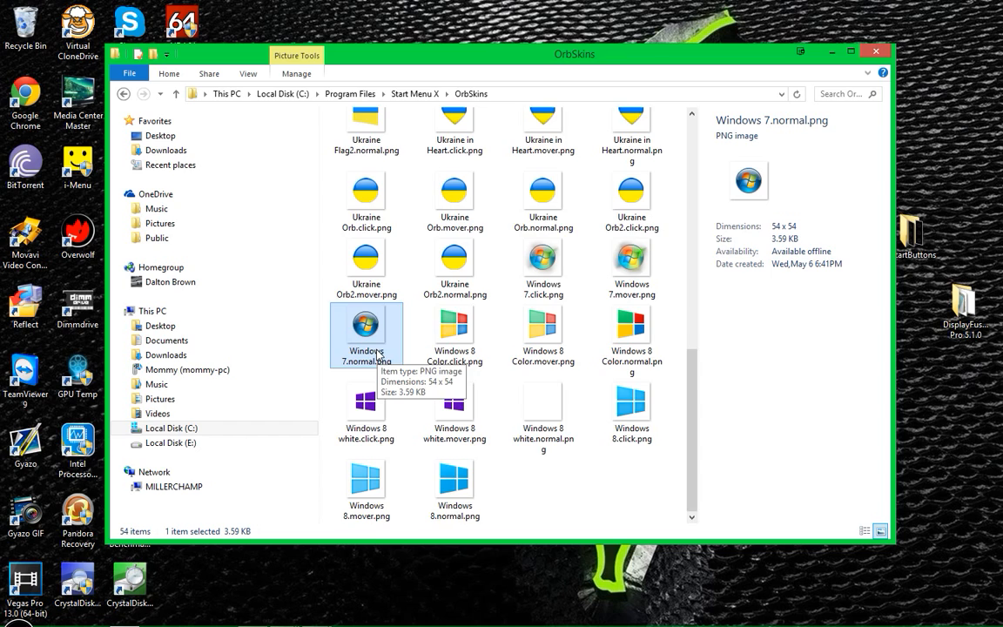
# Inspect the click and mover images of the Ubuntu Black orb.
pyautogui.scroll(3, 377, 356)
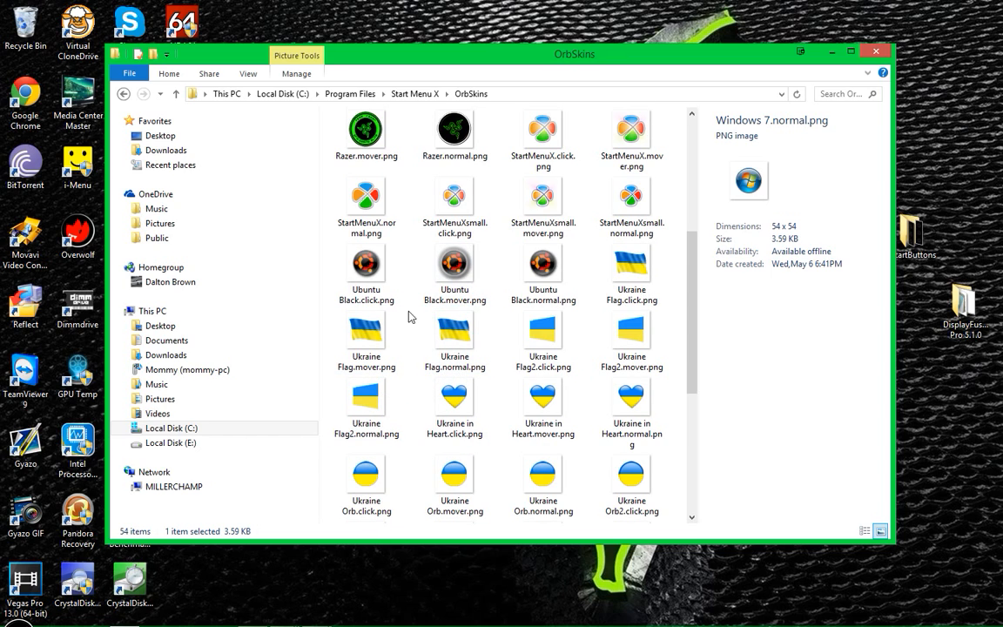
pyautogui.click(370, 277)
pyautogui.click(530, 288)
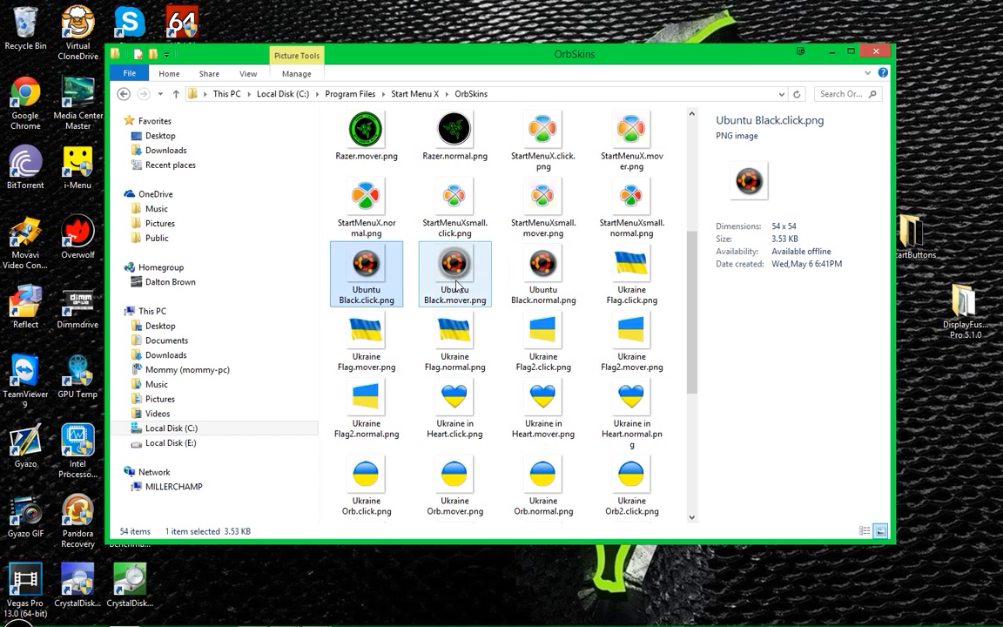
pyautogui.click(449, 289)
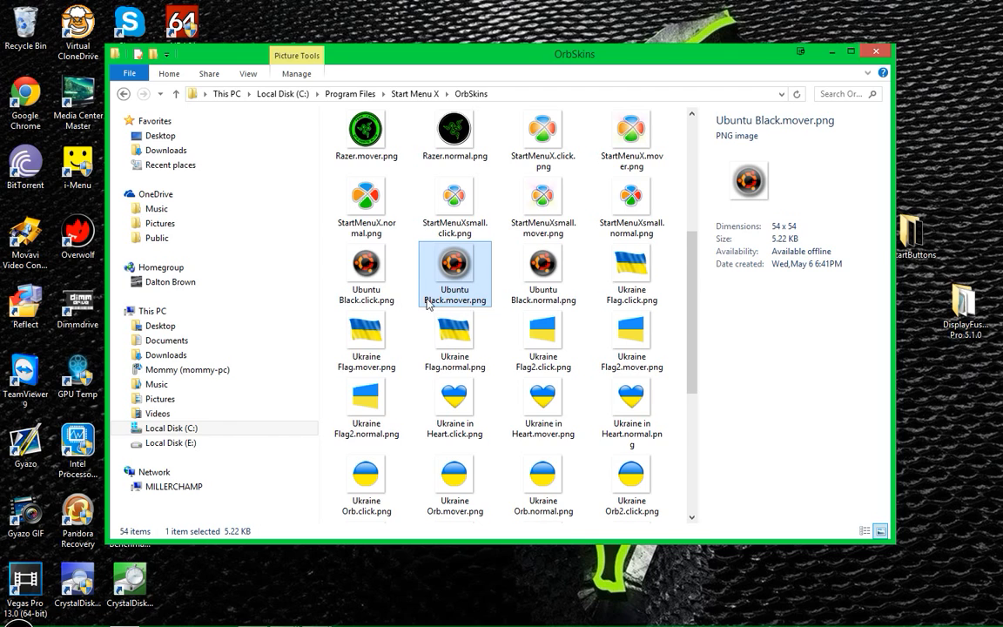
pyautogui.scroll(3, 449, 262)
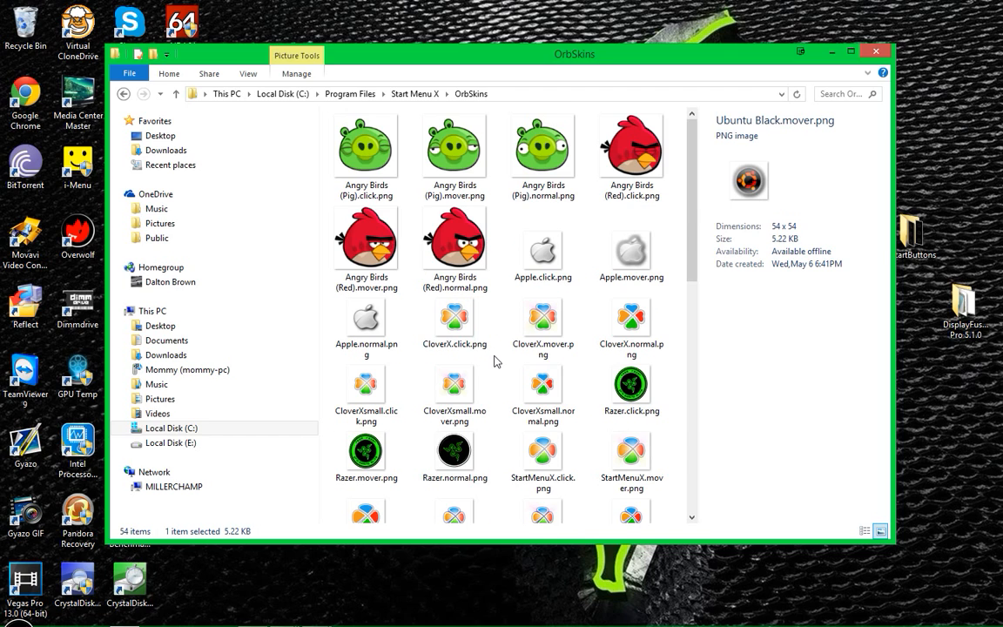
pyautogui.scroll(-3, 439, 323)
pyautogui.scroll(3, 471, 340)
pyautogui.scroll(-3, 682, 405)
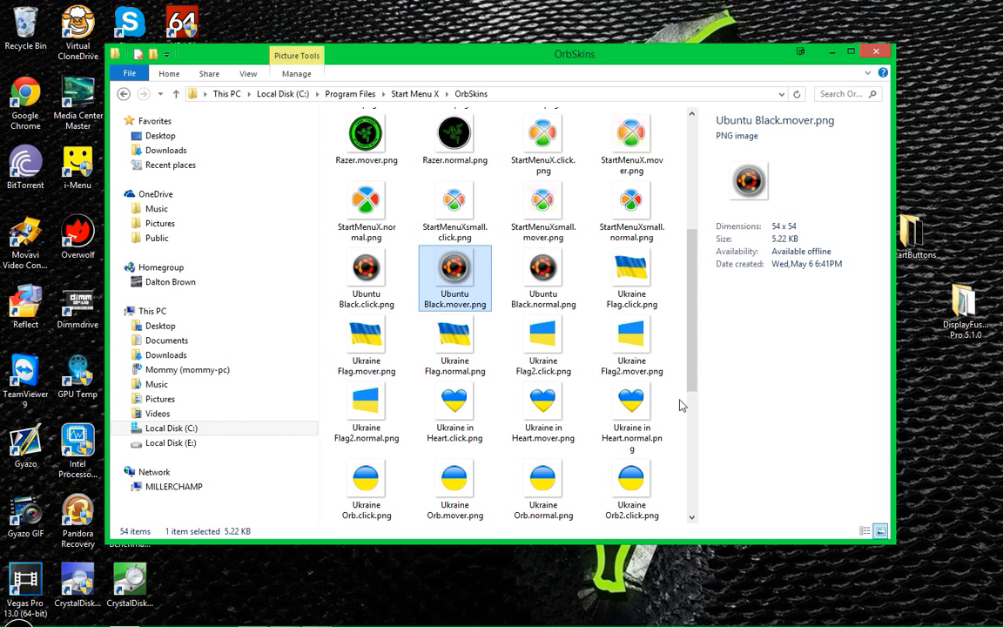
pyautogui.scroll(3, 463, 385)
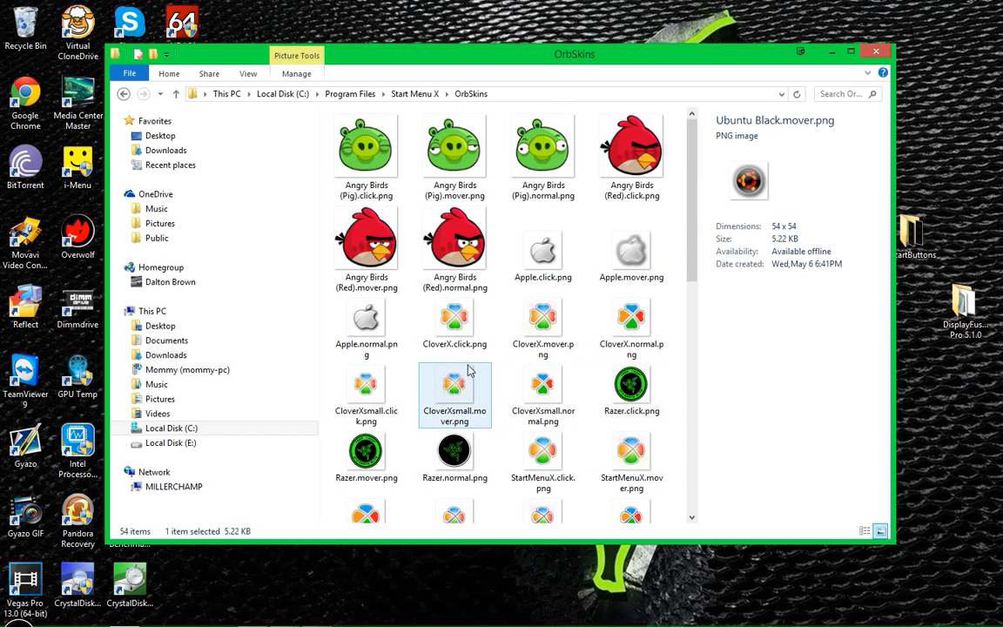
pyautogui.scroll(-3, 470, 447)
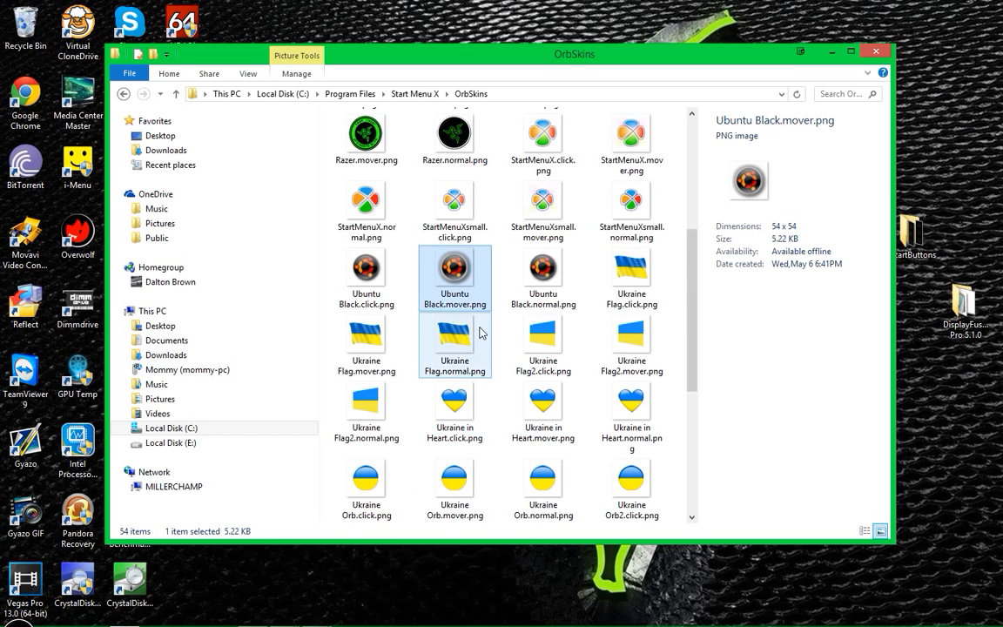
pyautogui.scroll(3, 486, 388)
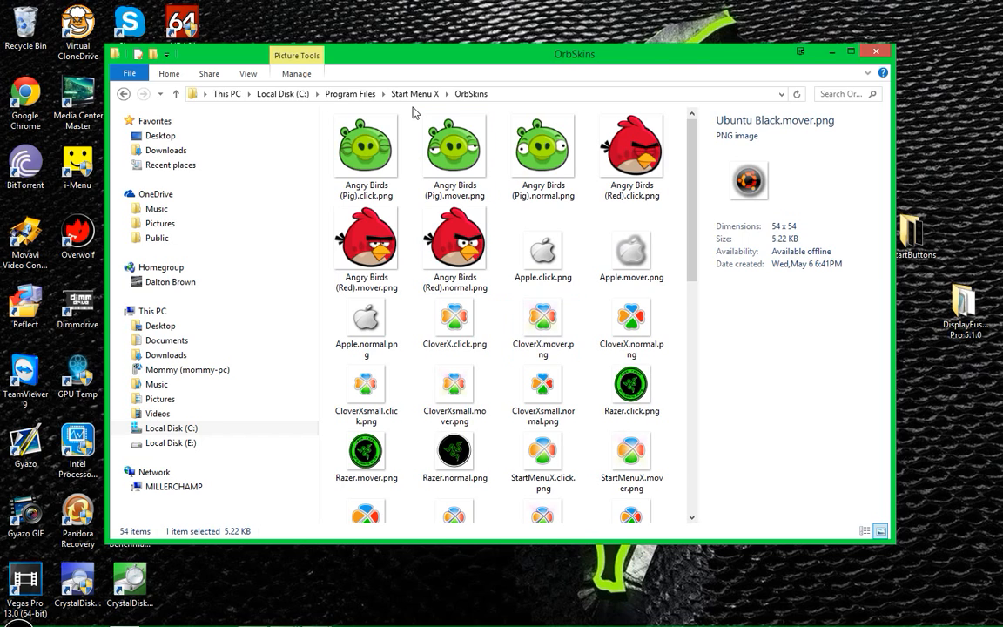
# Browse the OrbSkins folder and inspect the details of Razer.normal.png, the Razer orb's normal image.
pyautogui.moveTo(445, 65); pyautogui.dragTo(443, 48)
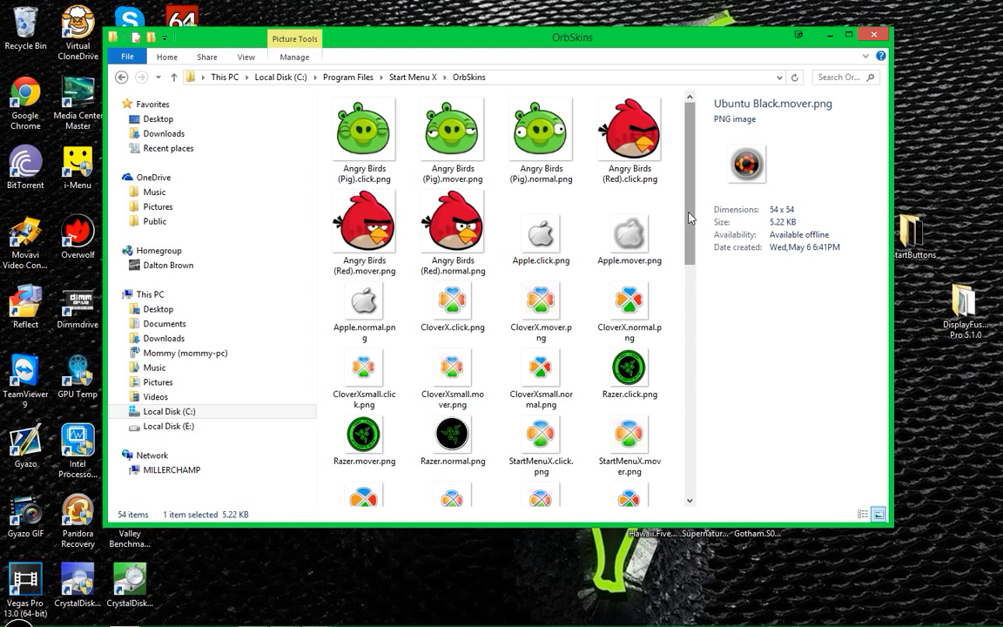
pyautogui.moveTo(688, 218); pyautogui.dragTo(686, 222)
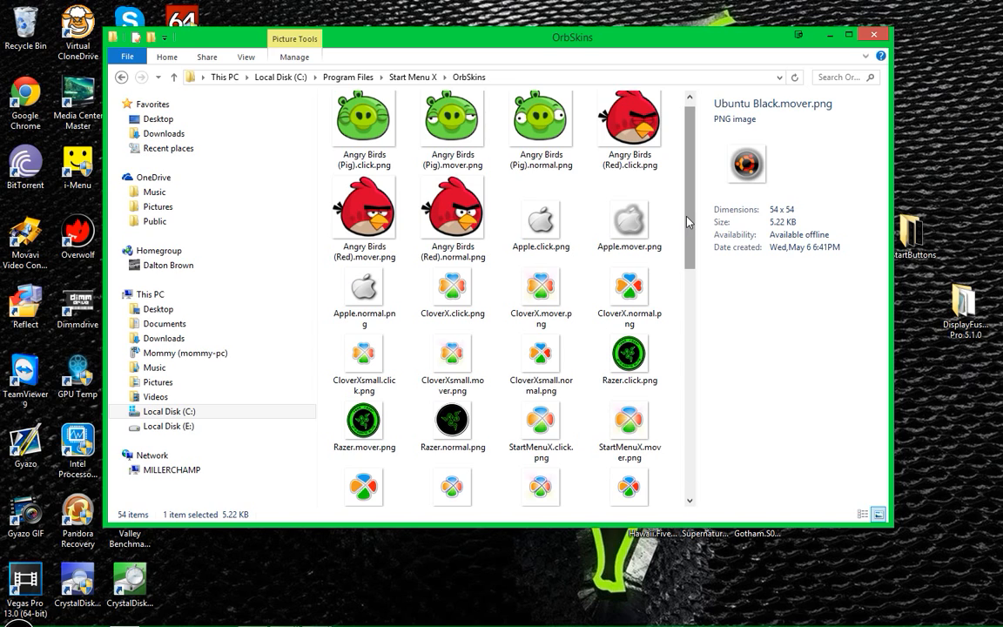
pyautogui.moveTo(687, 222); pyautogui.dragTo(702, 238)
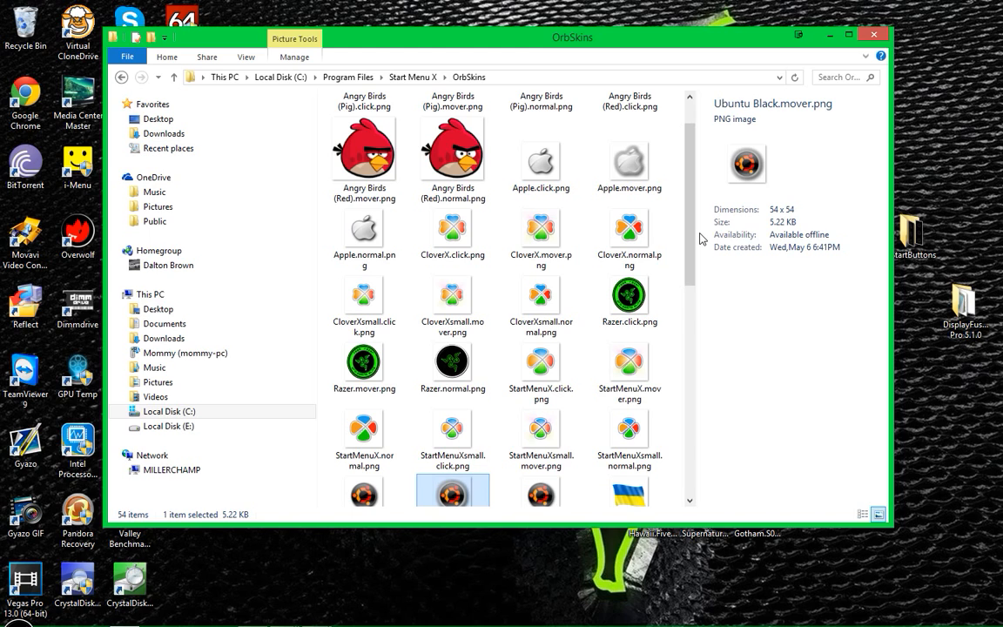
pyautogui.moveTo(18, 614)
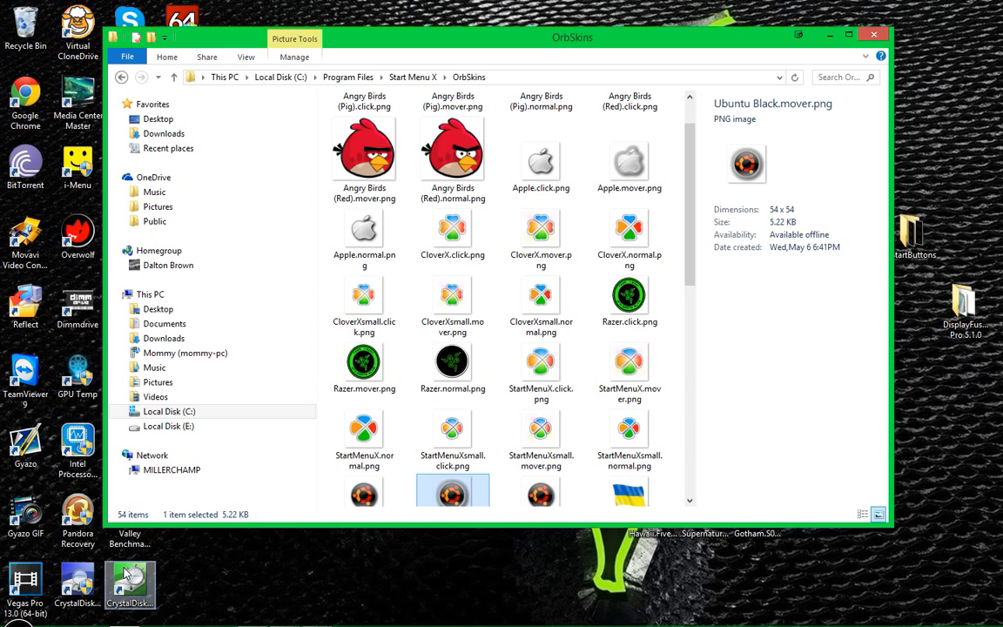
pyautogui.moveTo(122, 620)
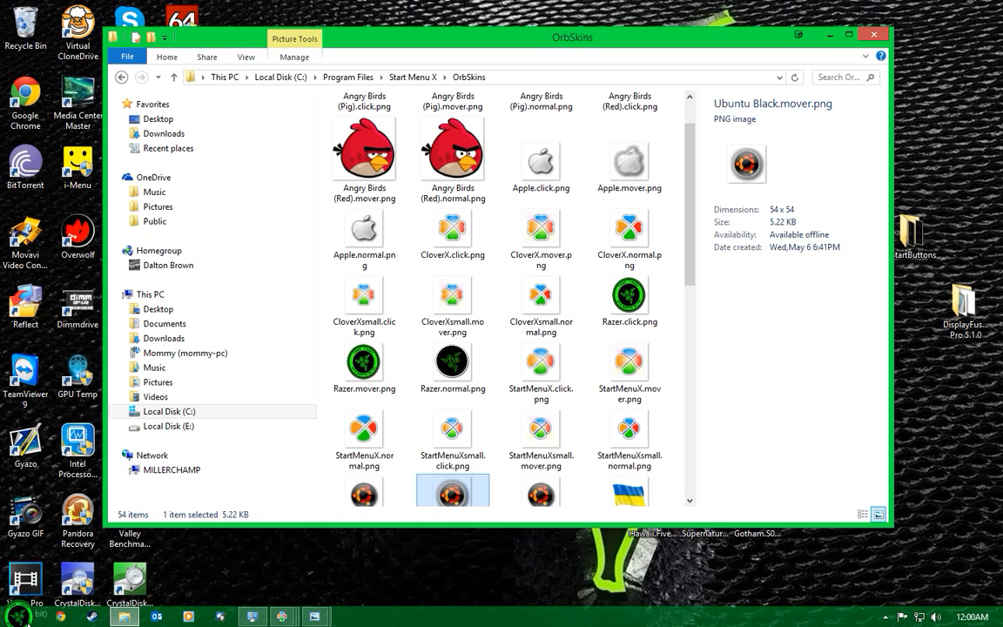
pyautogui.scroll(-1, 689, 203)
pyautogui.moveTo(689, 199); pyautogui.dragTo(695, 237)
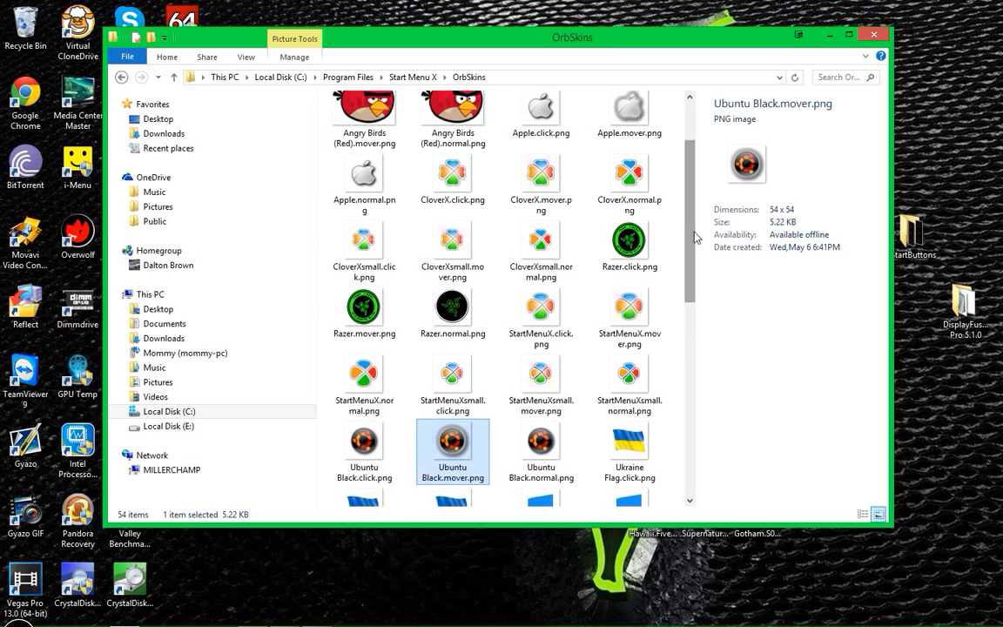
pyautogui.click(455, 327)
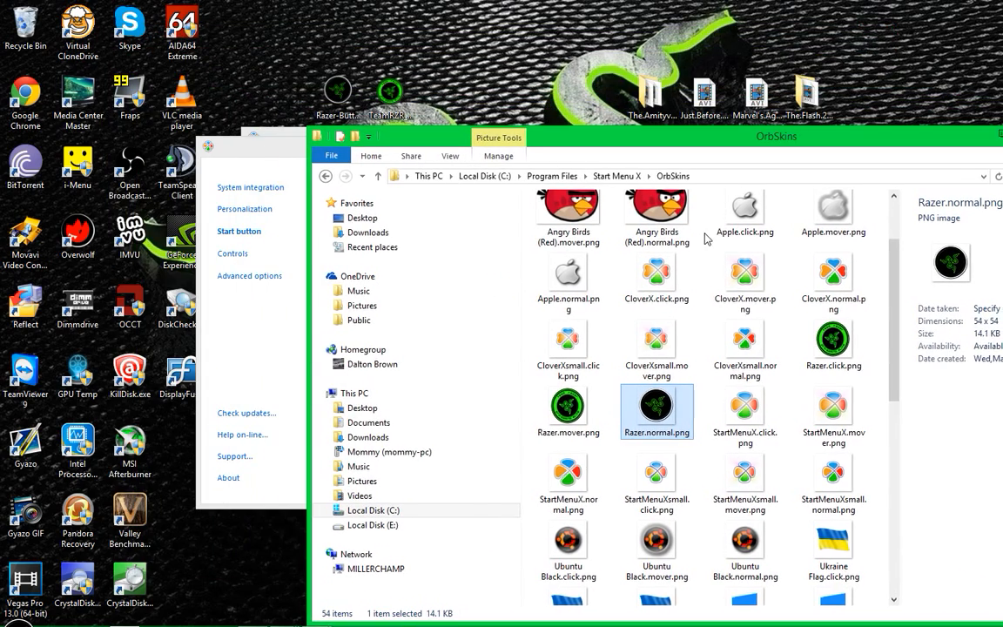
# Open Razer-Button.png and TeamRZR_Logo.png from the desktop and arrange their viewer windows to compare the two source images.
pyautogui.doubleClick(339, 91)
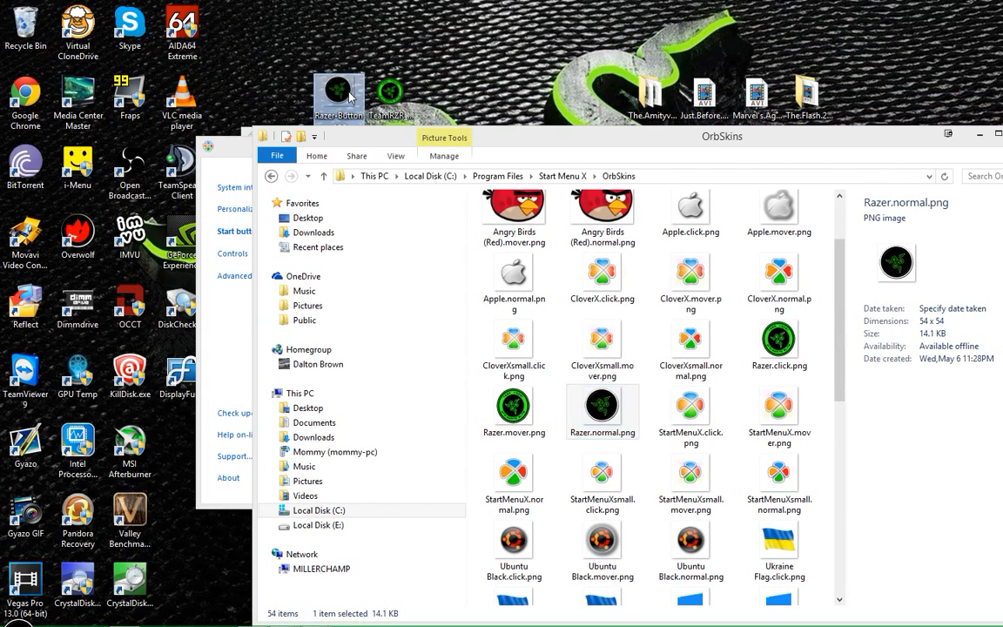
pyautogui.moveTo(718, 98)
pyautogui.mouseDown()
pyautogui.moveTo(309, 188)
pyautogui.moveTo(389, 164)
pyautogui.mouseUp()
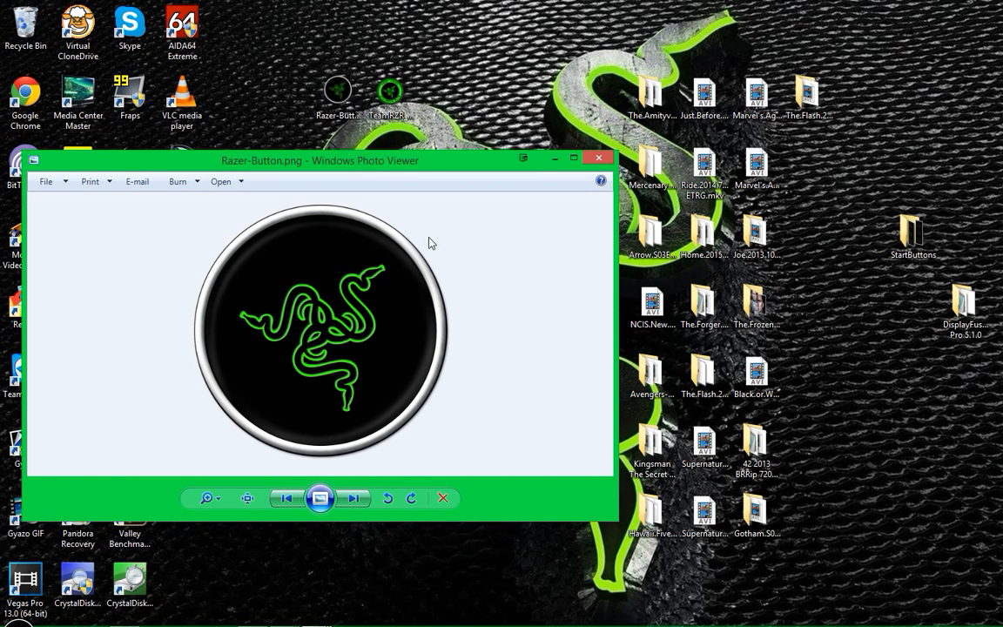
pyautogui.doubleClick(404, 113)
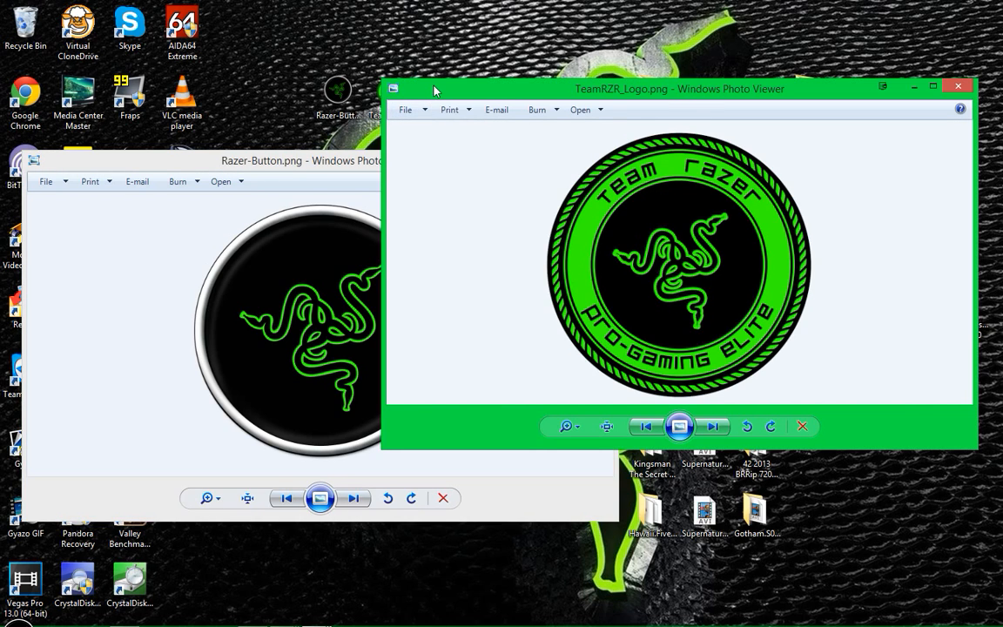
pyautogui.moveTo(689, 94); pyautogui.dragTo(653, 103)
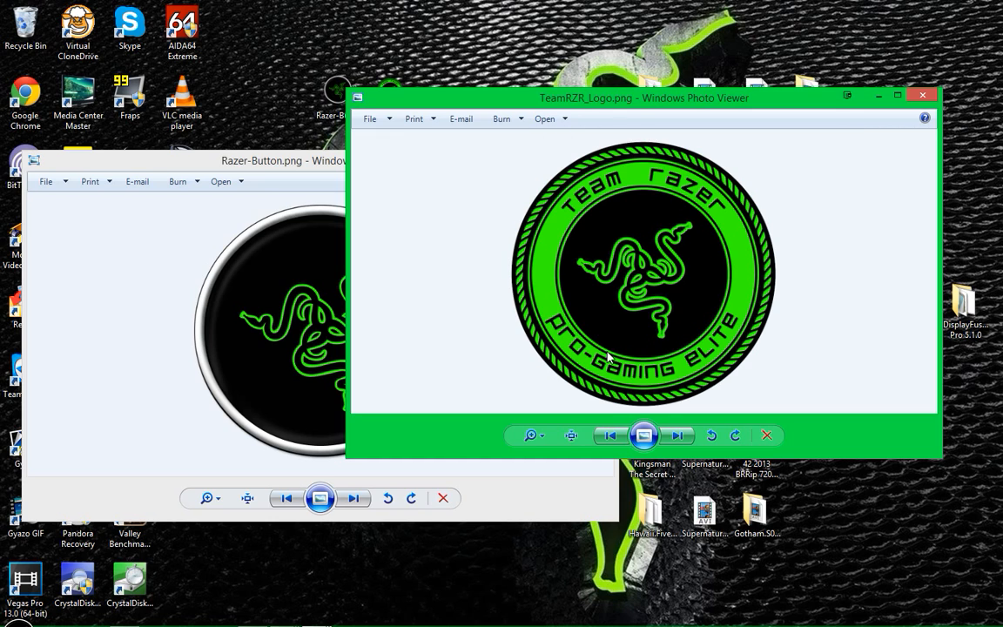
pyautogui.moveTo(663, 109); pyautogui.dragTo(584, 125)
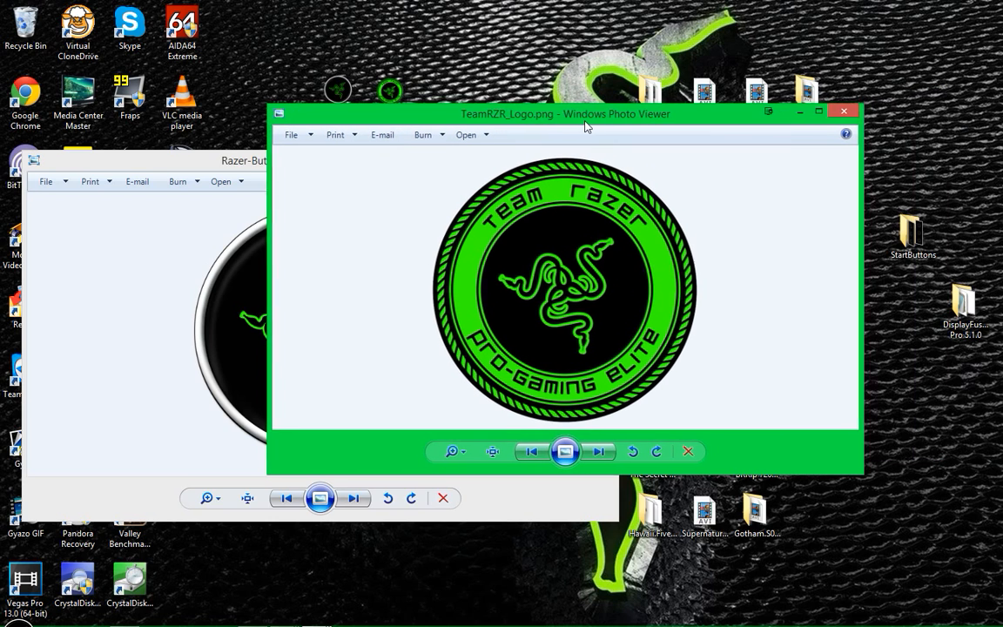
pyautogui.moveTo(216, 163); pyautogui.dragTo(194, 144)
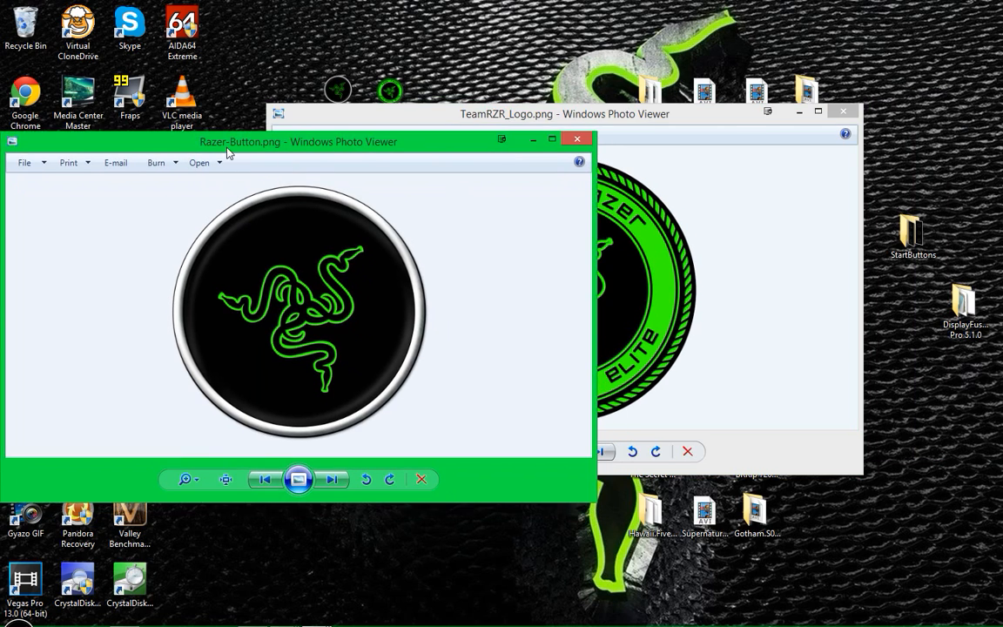
pyautogui.moveTo(554, 113); pyautogui.dragTo(591, 111)
# Compare the taskbar's start orb with Razer-Button.png, and close both image viewer windows.
pyautogui.moveTo(22, 615)
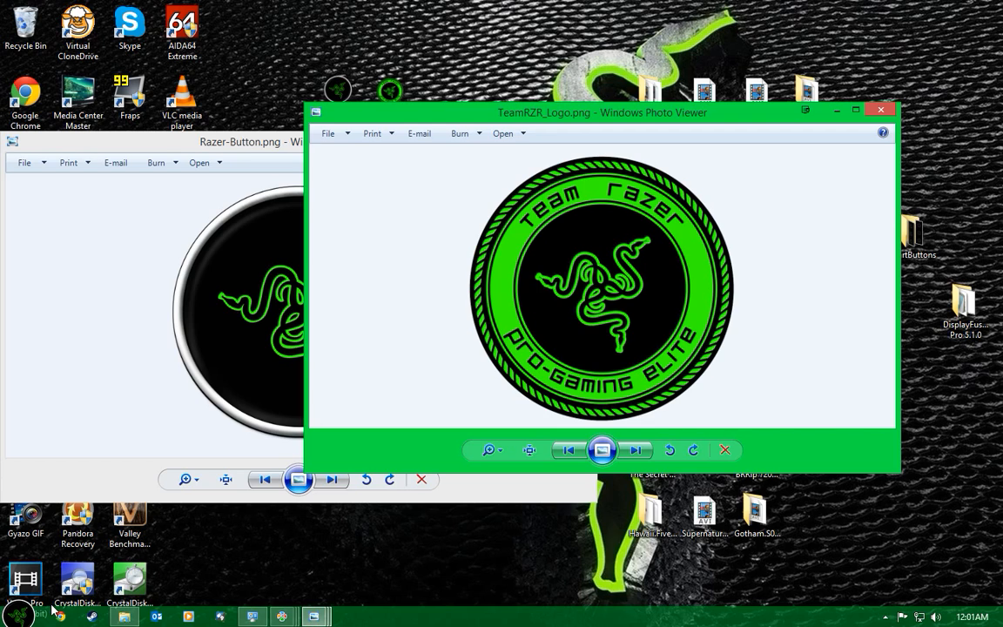
pyautogui.click(241, 140)
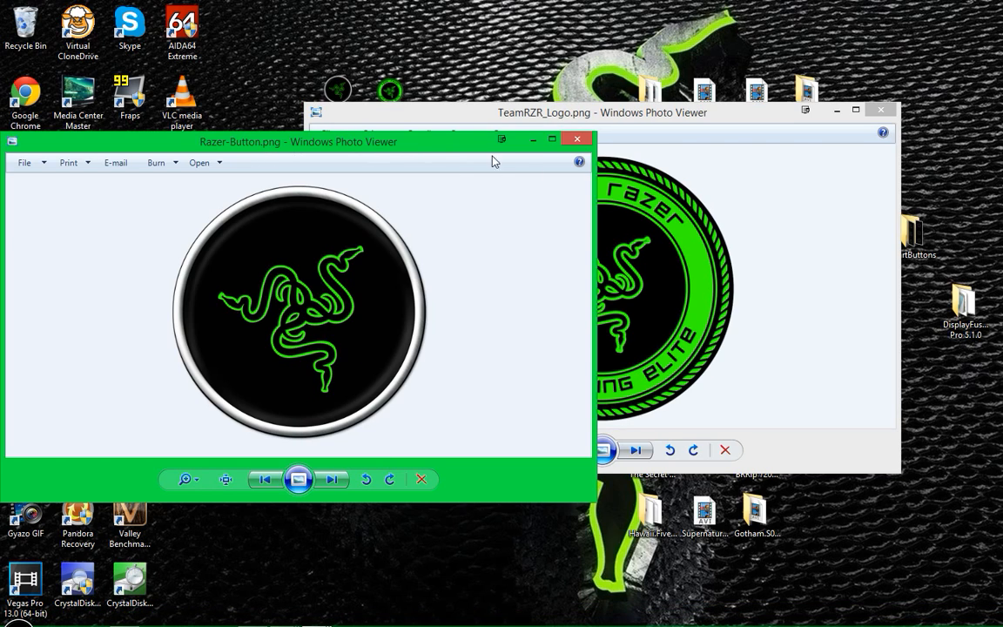
pyautogui.moveTo(440, 150); pyautogui.dragTo(441, 139)
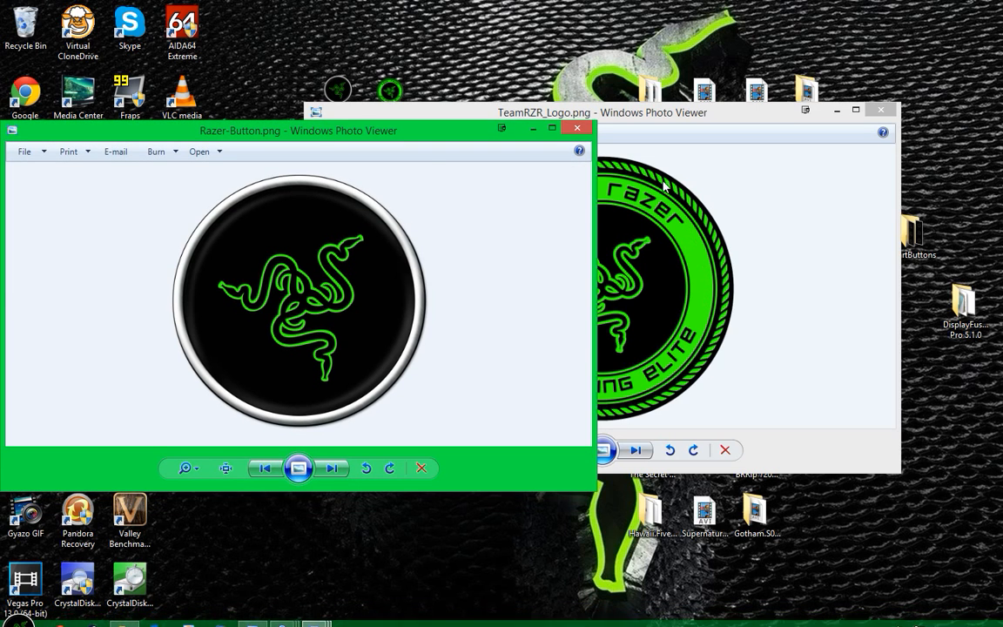
pyautogui.click(585, 128)
pyautogui.click(874, 109)
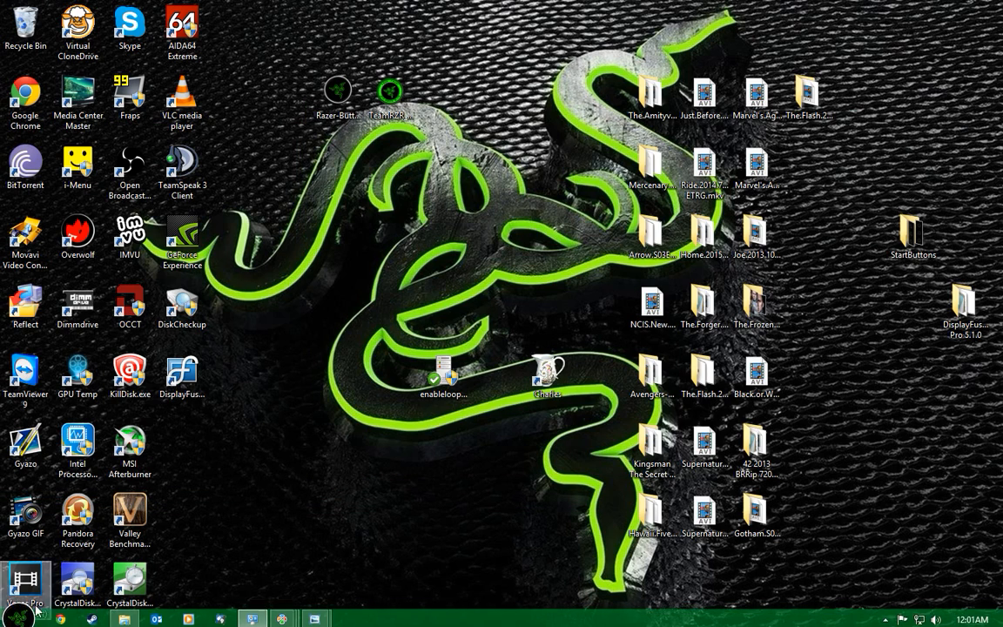
# Open the start menu, look through its Programs list, and close the menu.
pyautogui.click(17, 619)
pyautogui.moveTo(268, 460)
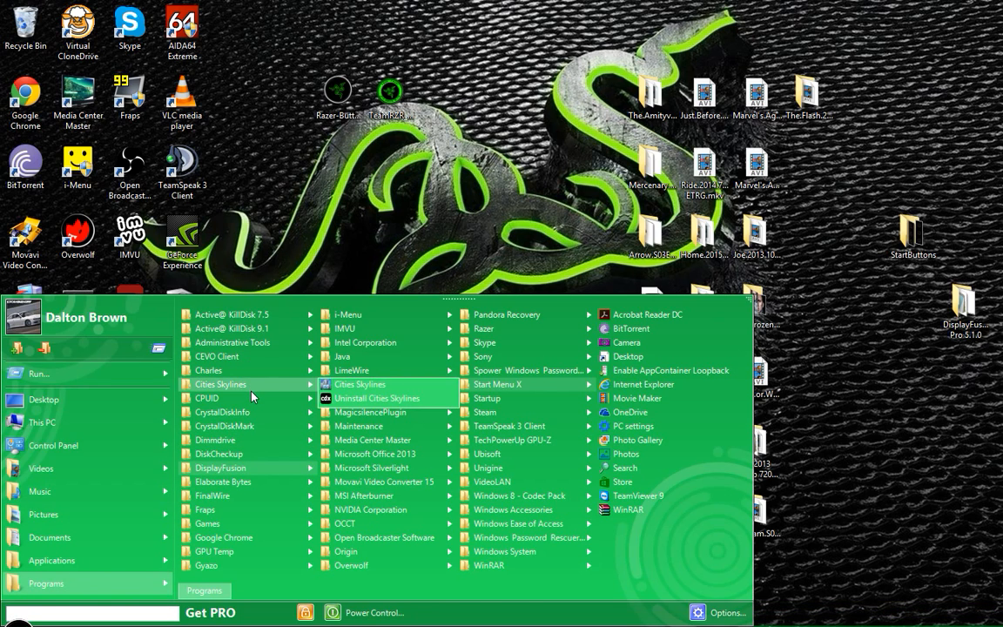
pyautogui.moveTo(268, 471)
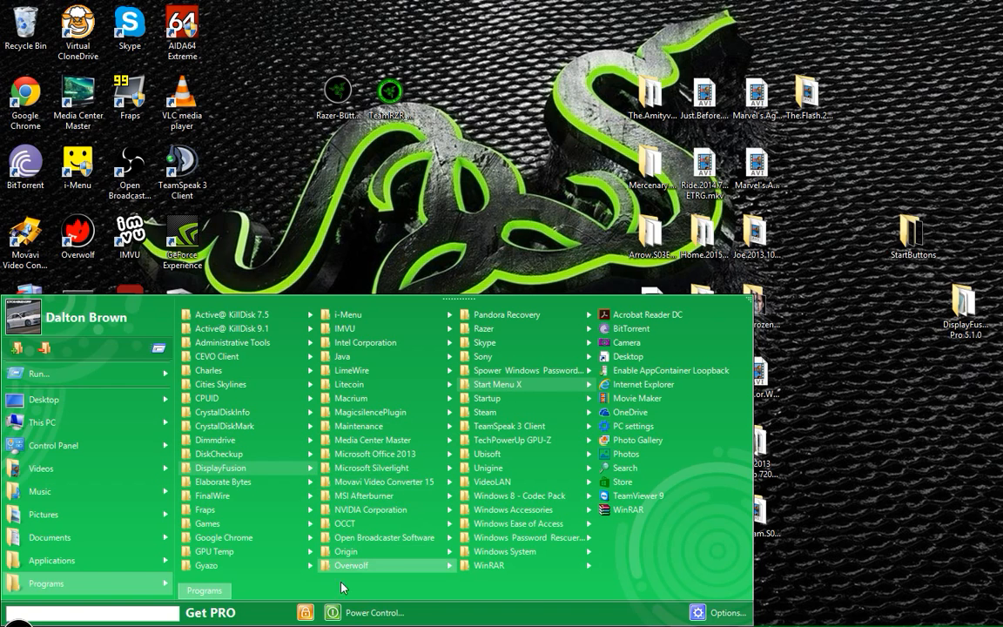
pyautogui.moveTo(272, 492)
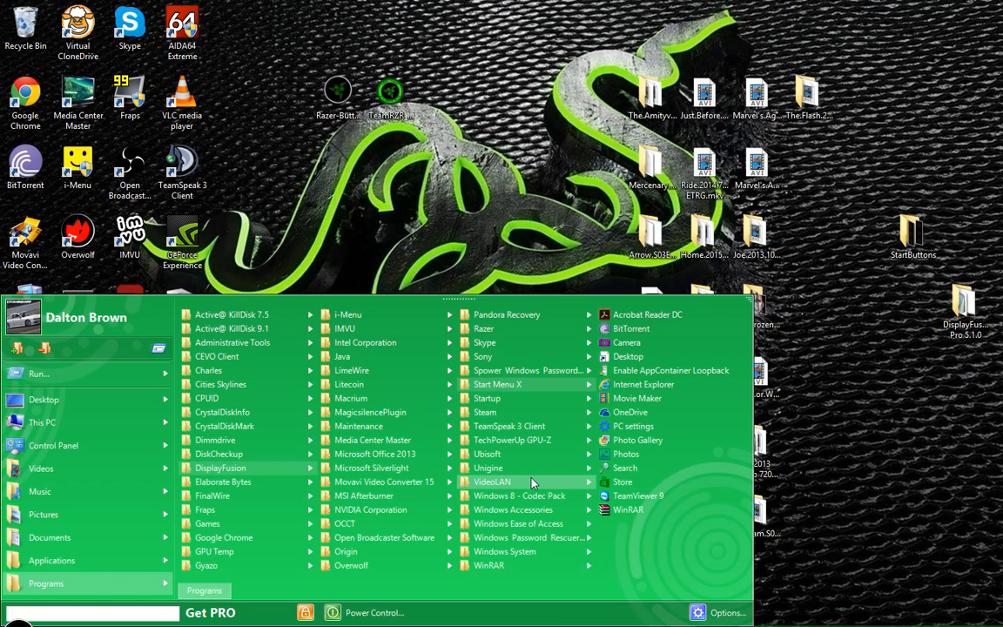
pyautogui.moveTo(534, 482)
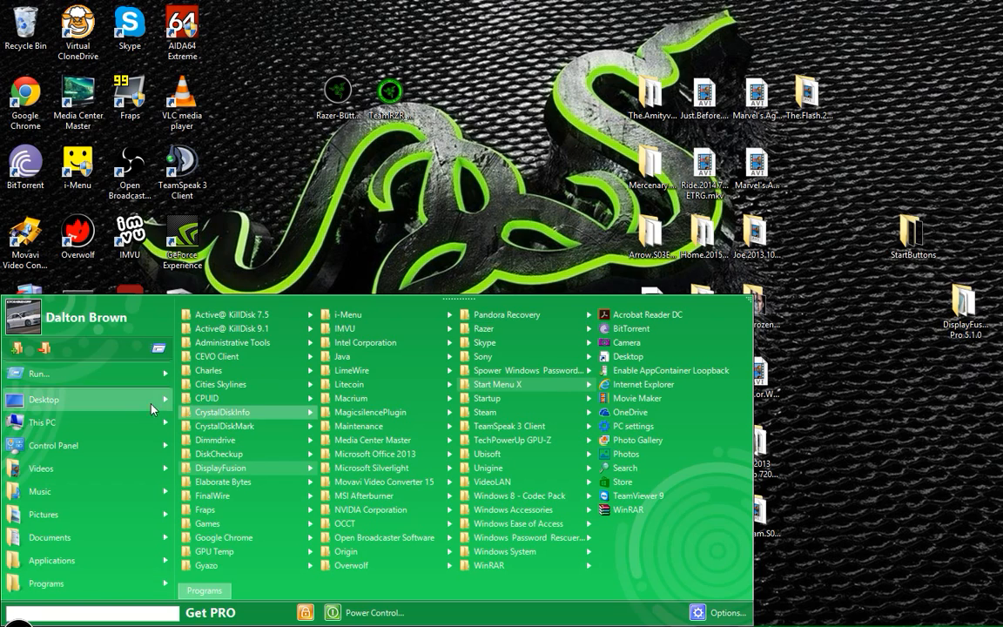
pyautogui.click(375, 193)
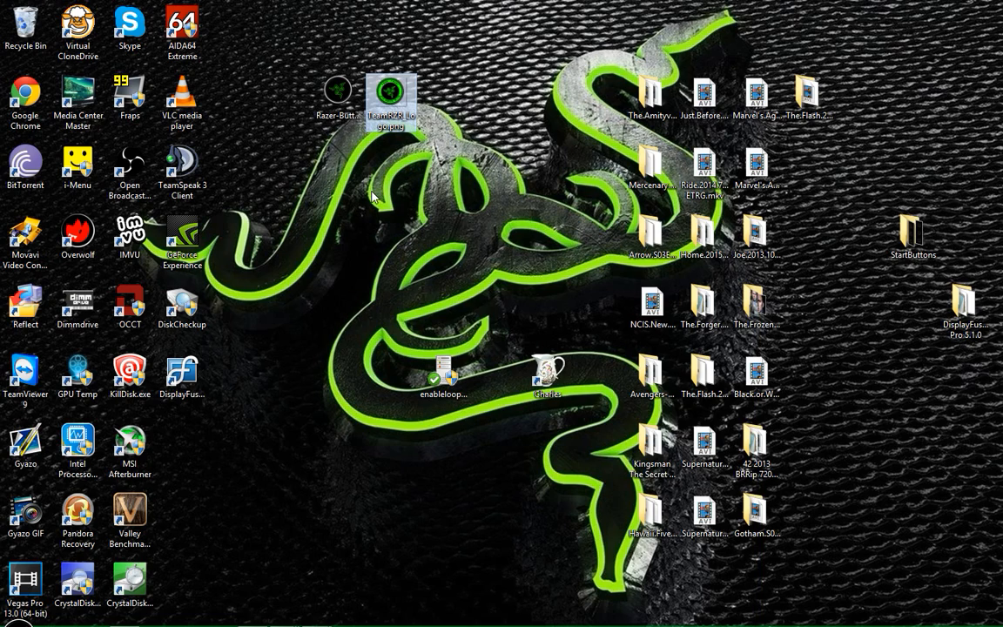
# Switch back to the File Explorer window and browse the Desktop, Downloads and Pictures folders under This PC.
pyautogui.click(124, 618)
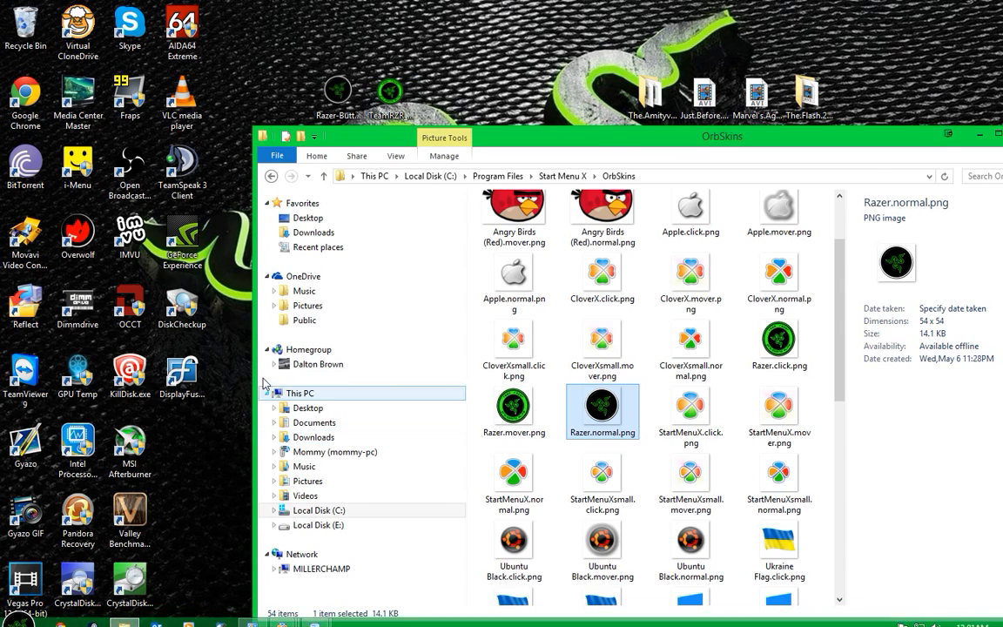
pyautogui.moveTo(613, 148); pyautogui.dragTo(436, 124)
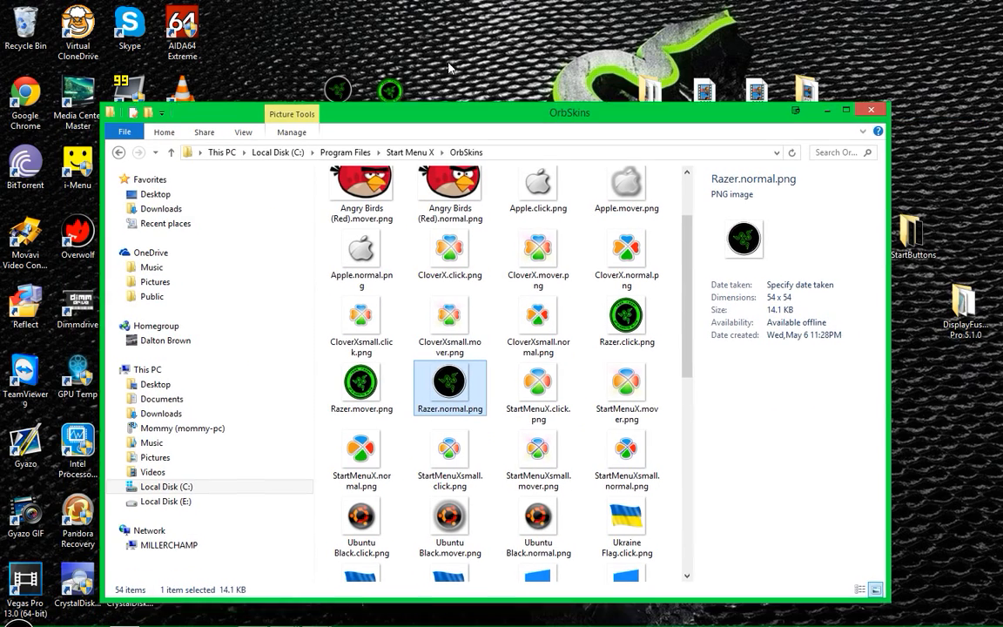
pyautogui.moveTo(448, 68); pyautogui.dragTo(442, 103)
pyautogui.click(170, 373)
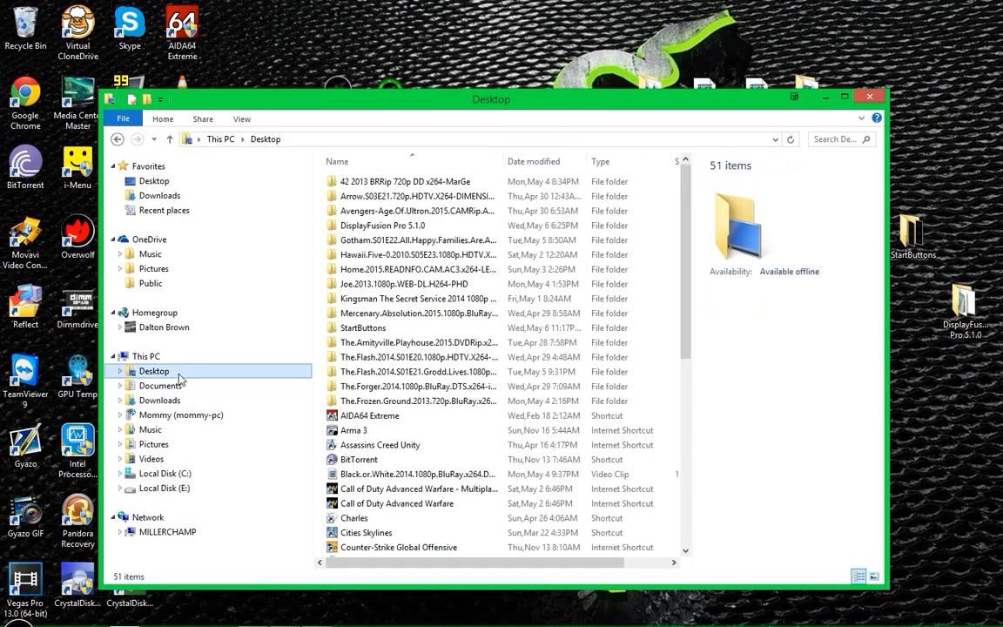
pyautogui.click(170, 387)
pyautogui.click(170, 403)
pyautogui.click(169, 416)
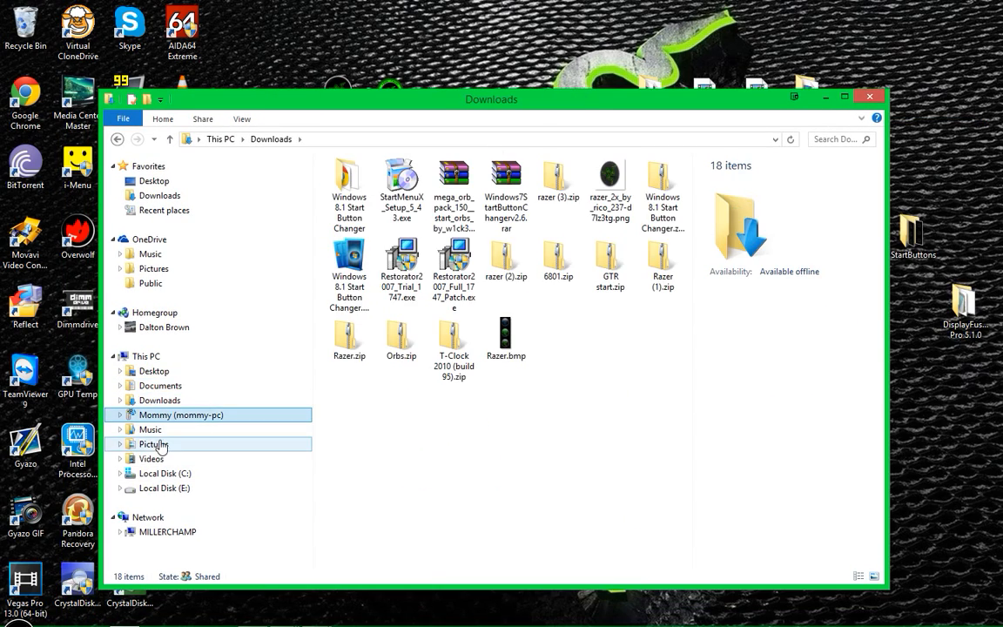
pyautogui.click(159, 433)
pyautogui.click(159, 443)
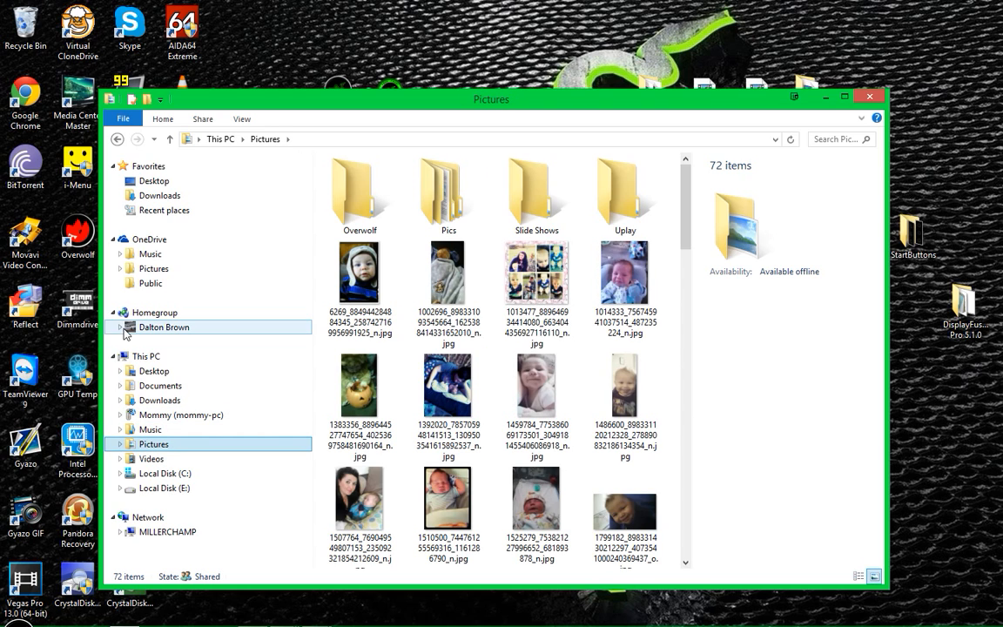
# Revisit the Desktop folder and return to the This PC overview, moving the window slightly higher on the desktop.
pyautogui.click(149, 359)
pyautogui.click(152, 371)
pyautogui.click(158, 387)
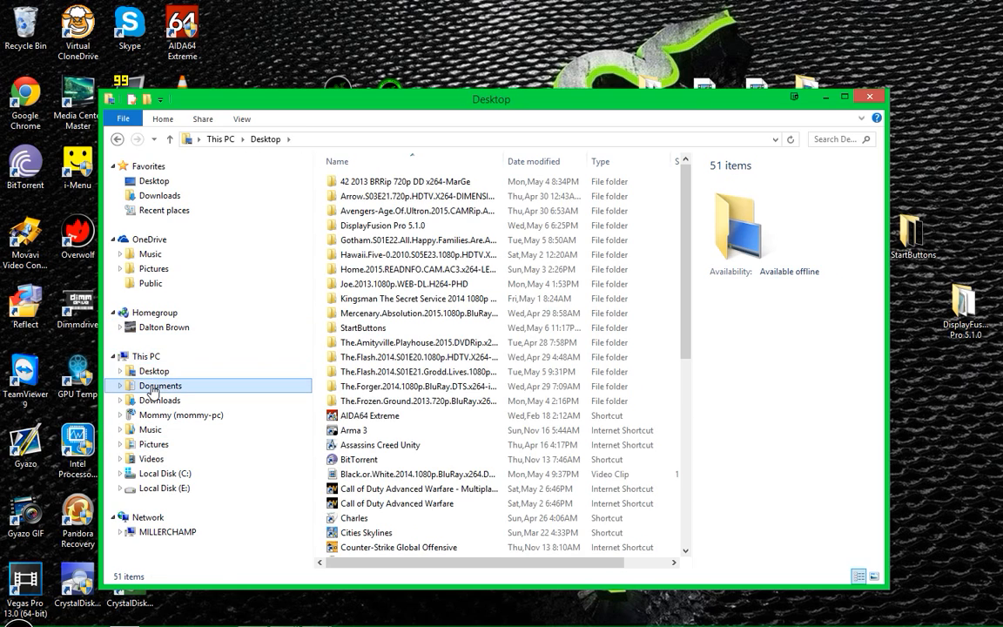
pyautogui.click(146, 357)
pyautogui.moveTo(509, 103); pyautogui.dragTo(515, 73)
# Open the start menu, look through its Applications, Videos and This PC lists, and return to the File Explorer window.
pyautogui.moveTo(22, 614)
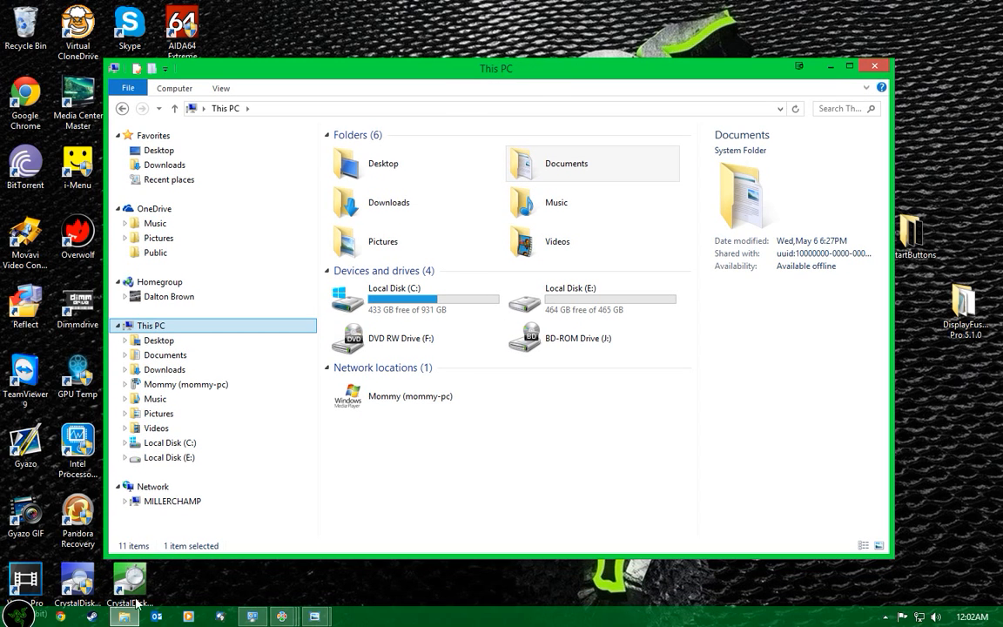
pyautogui.click(19, 617)
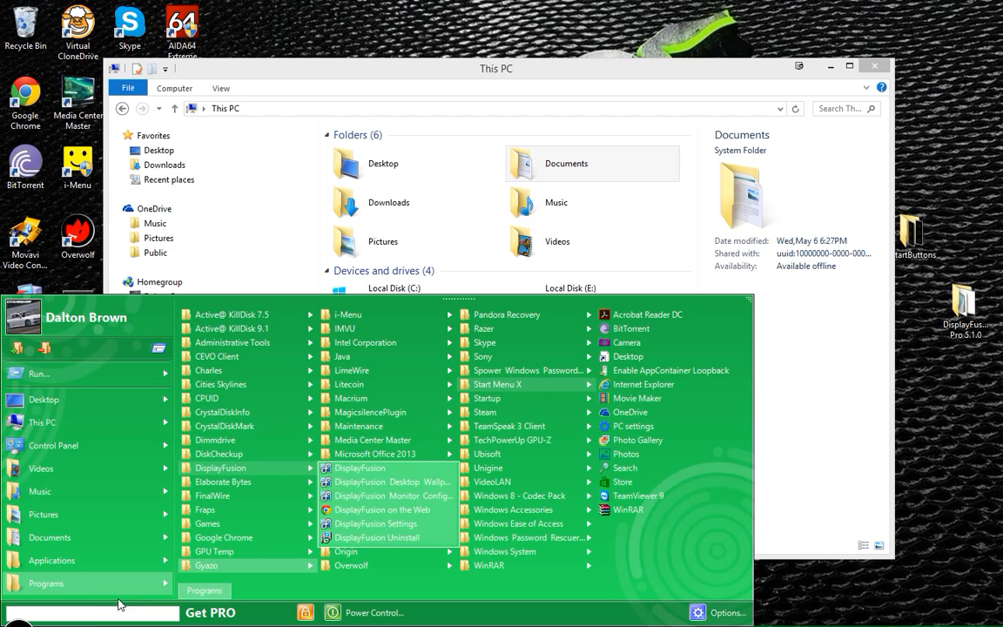
pyautogui.moveTo(185, 481)
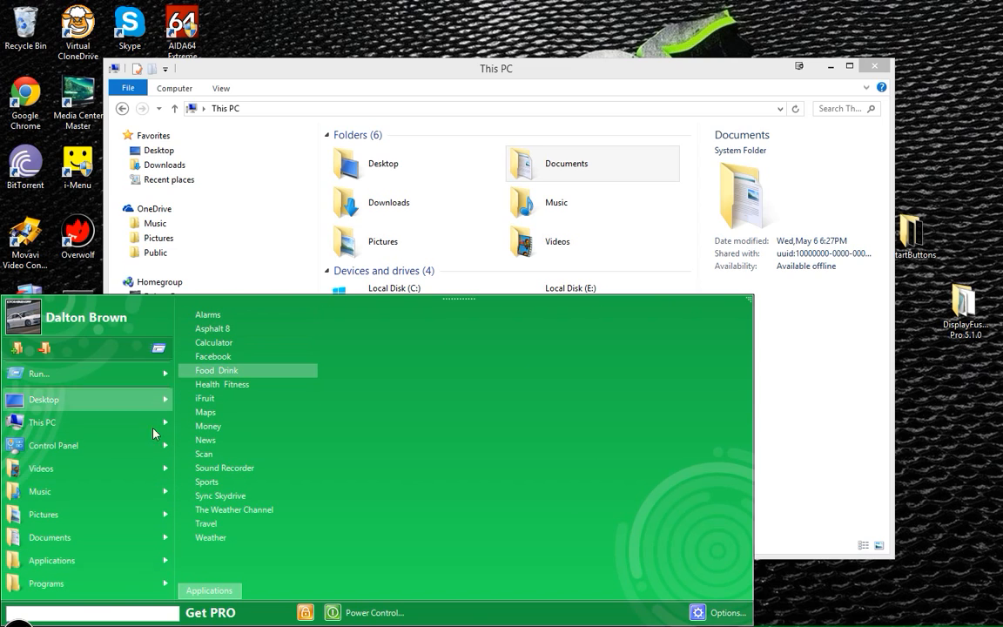
pyautogui.moveTo(66, 476)
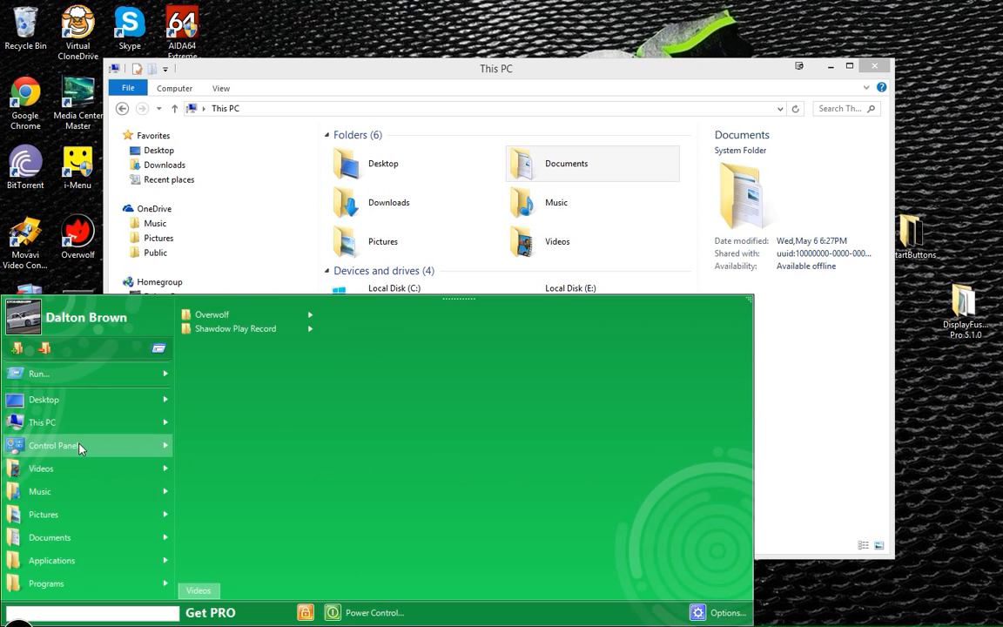
pyautogui.moveTo(94, 426)
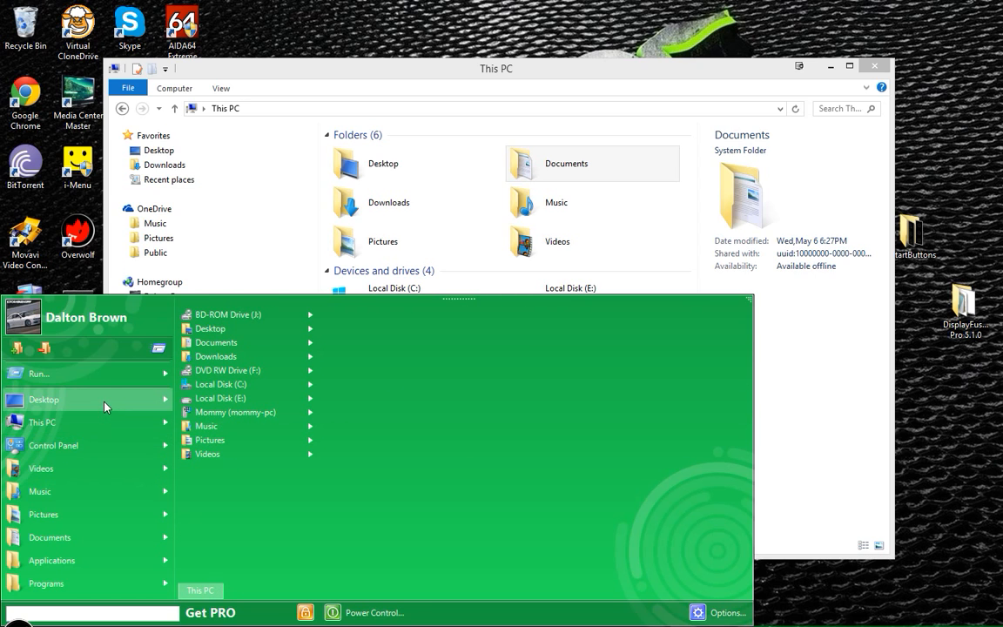
pyautogui.click(427, 70)
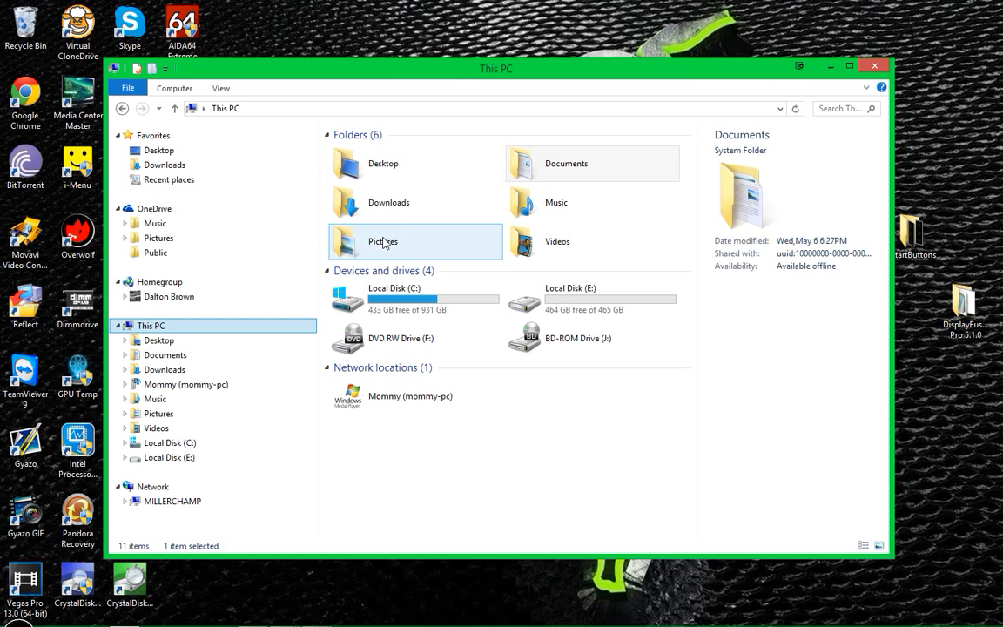
# Look over the folders in the This PC overview and select the Pictures folder.
pyautogui.click(405, 158)
pyautogui.click(510, 202)
pyautogui.click(566, 253)
pyautogui.click(340, 235)
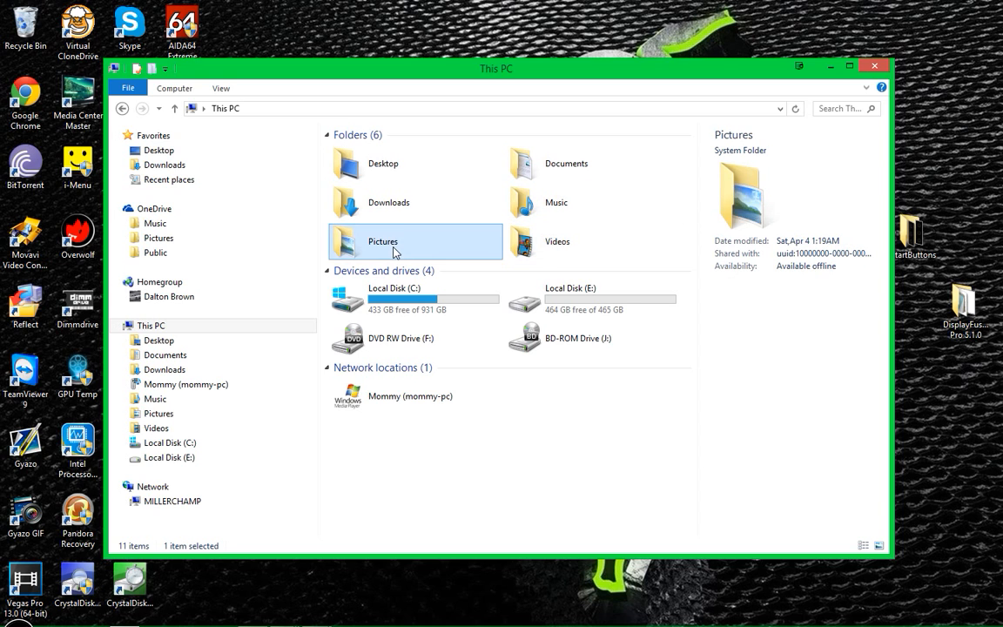
# Look over the Downloads and Desktop folders in the This PC overview and select the Documents folder.
pyautogui.click(397, 210)
pyautogui.click(392, 168)
pyautogui.click(541, 170)
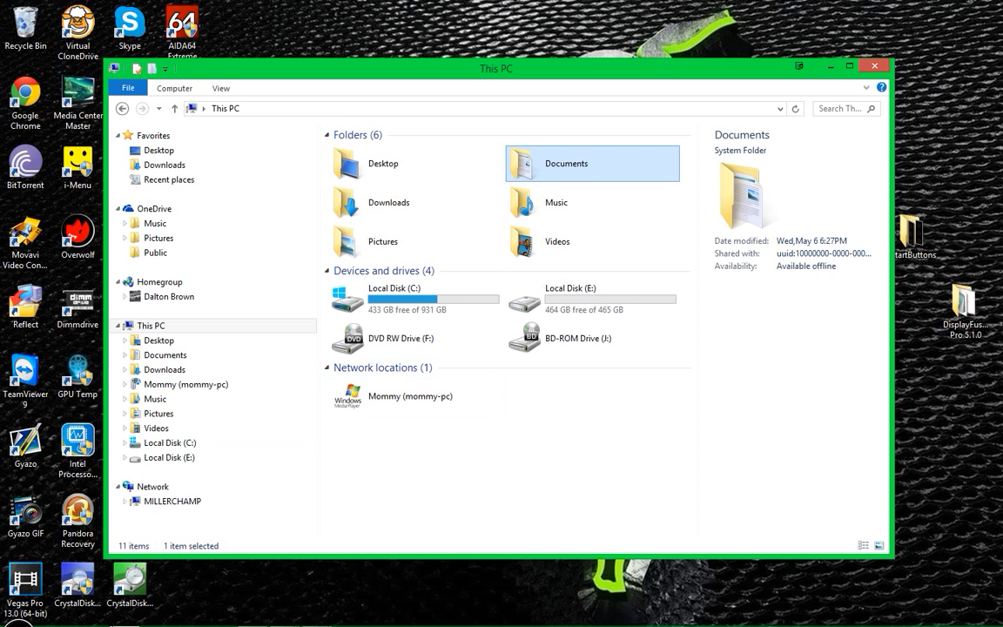
# Open the start menu, look through its Music, Videos, Pictures and Documents lists, and minimize the File Explorer window.
pyautogui.click(18, 614)
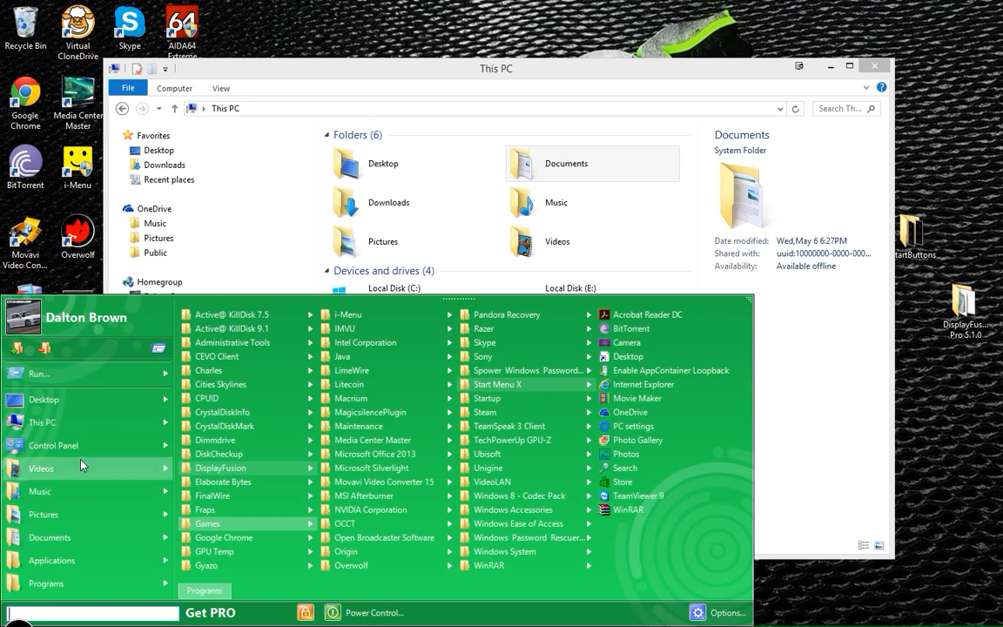
pyautogui.moveTo(72, 493)
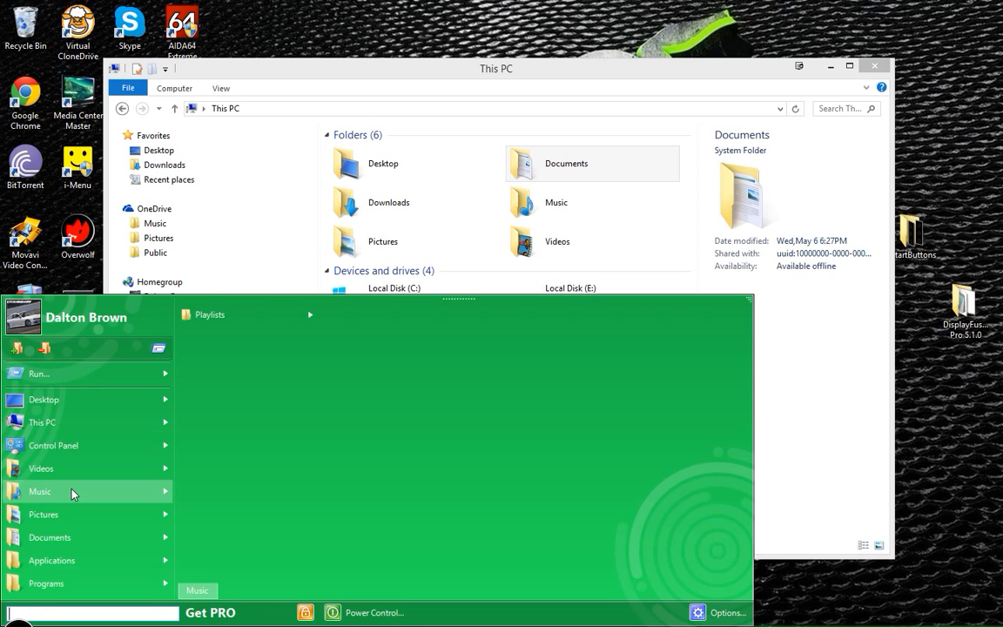
pyautogui.moveTo(38, 468)
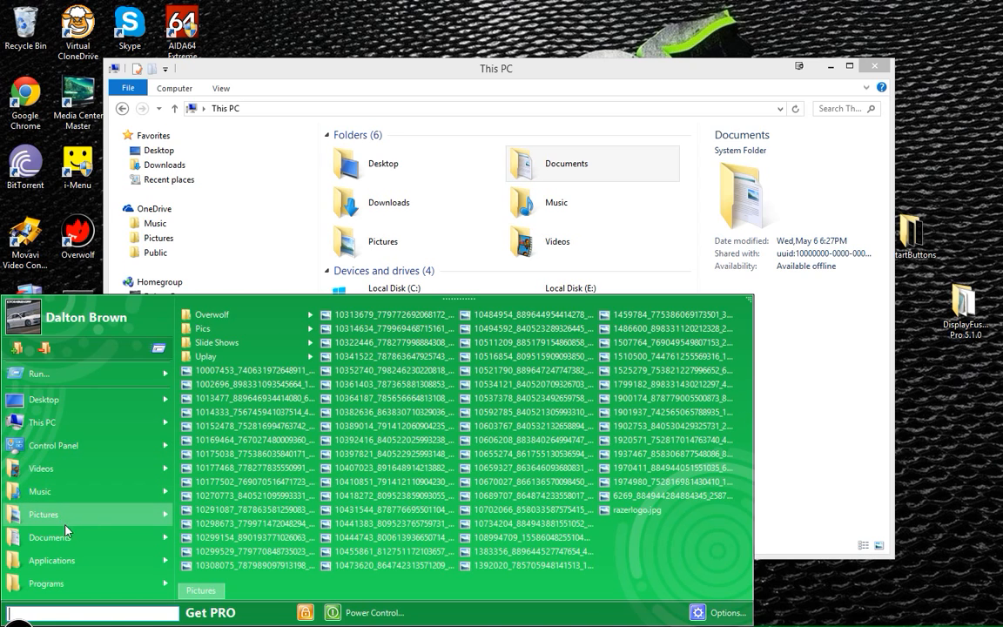
pyautogui.moveTo(72, 546)
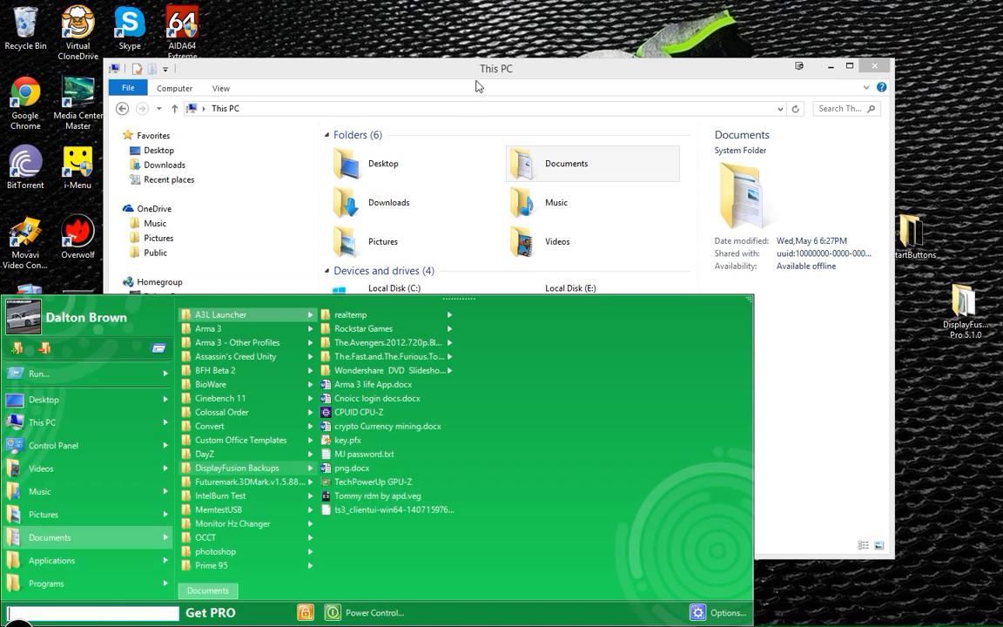
pyautogui.click(428, 81)
pyautogui.click(829, 66)
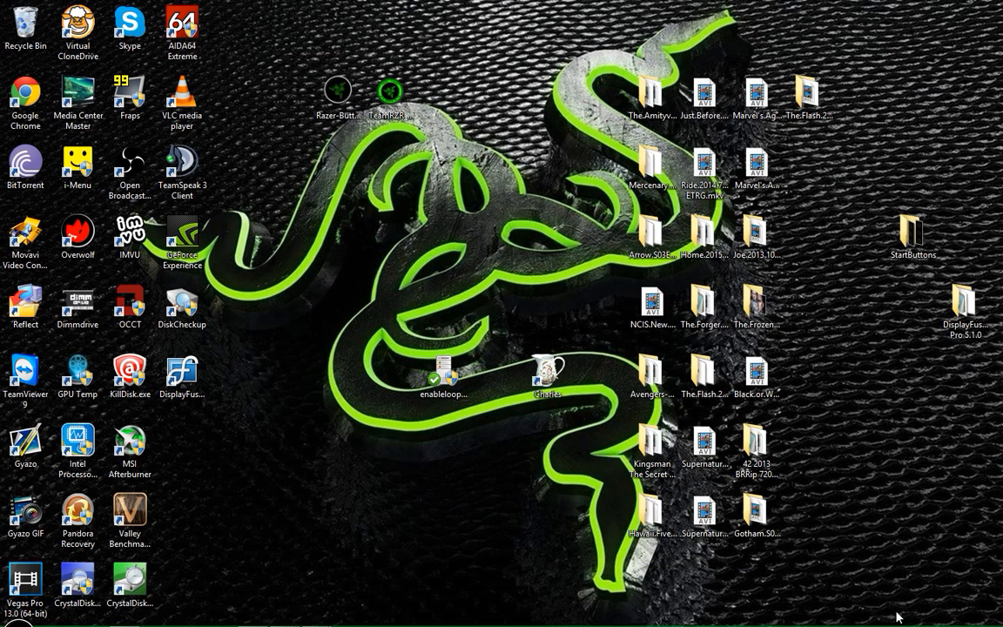
# Open DisplayFusion's Desktop Wallpaper window from the hidden tray icons, look it over, and clear it from this monitor.
pyautogui.click(885, 617)
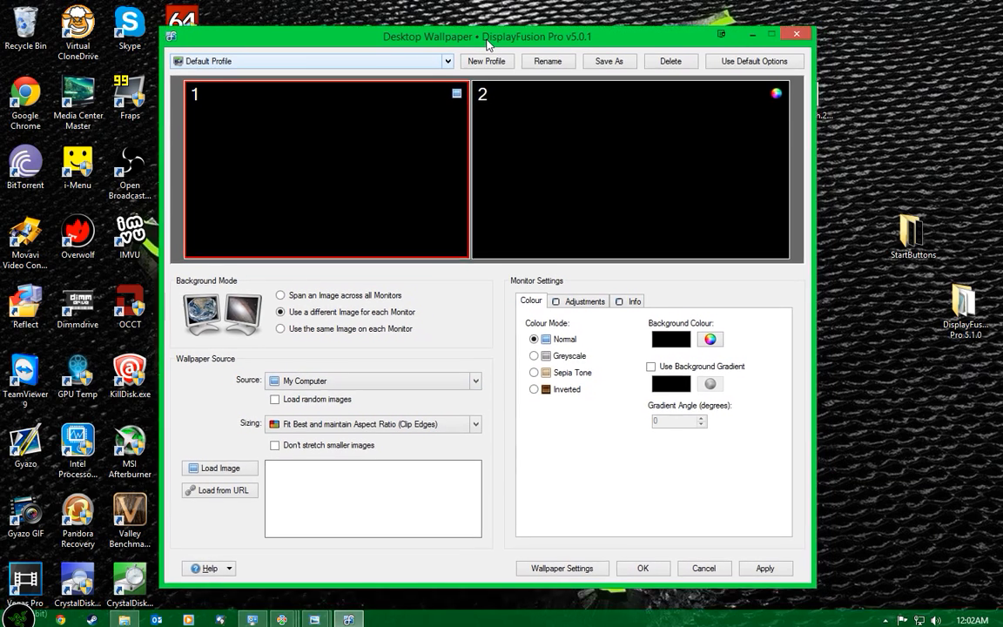
pyautogui.moveTo(488, 46); pyautogui.dragTo(473, 38)
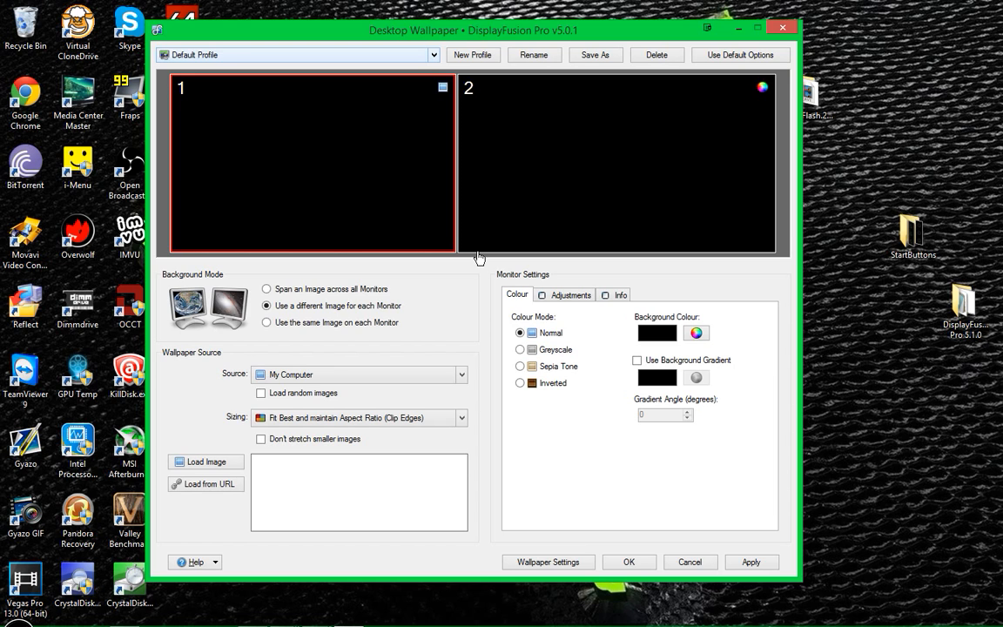
pyautogui.click(716, 28)
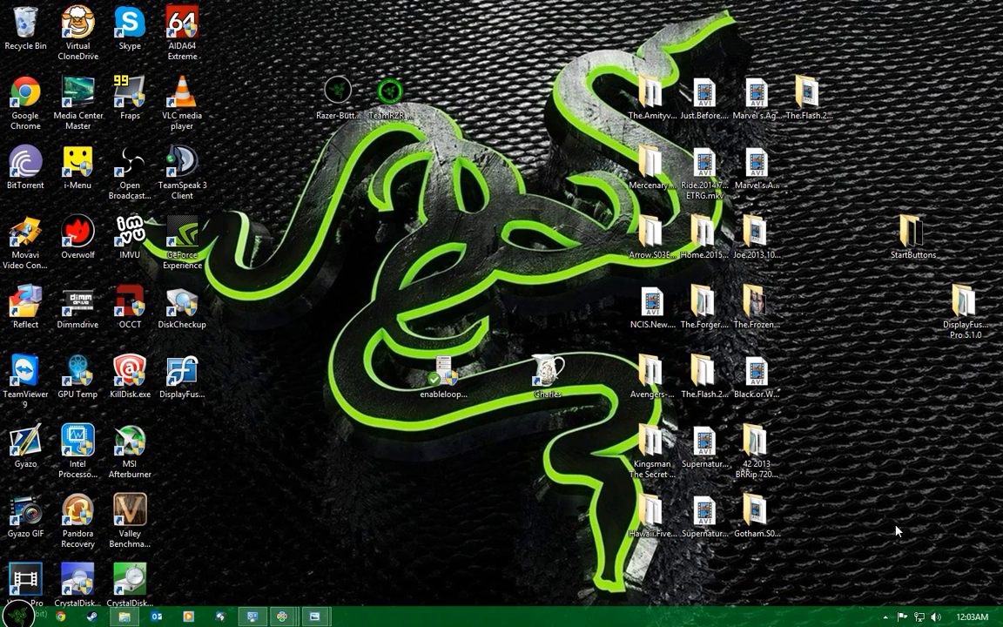
# Open the DisplayFusion Settings window from its tray icon and move it slightly higher on the desktop.
pyautogui.click(885, 619)
pyautogui.rightClick(871, 554)
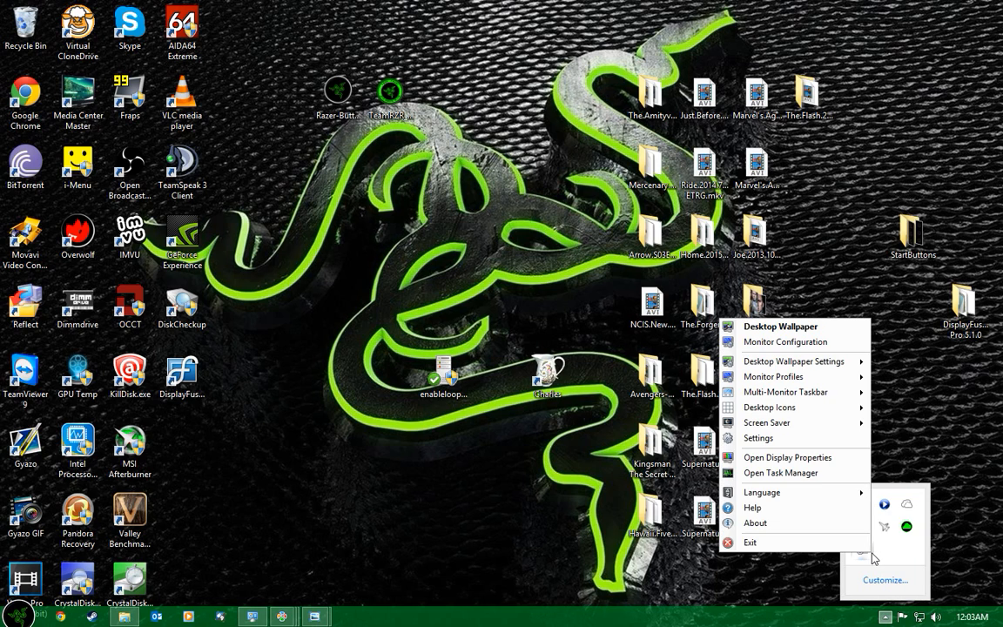
pyautogui.click(780, 438)
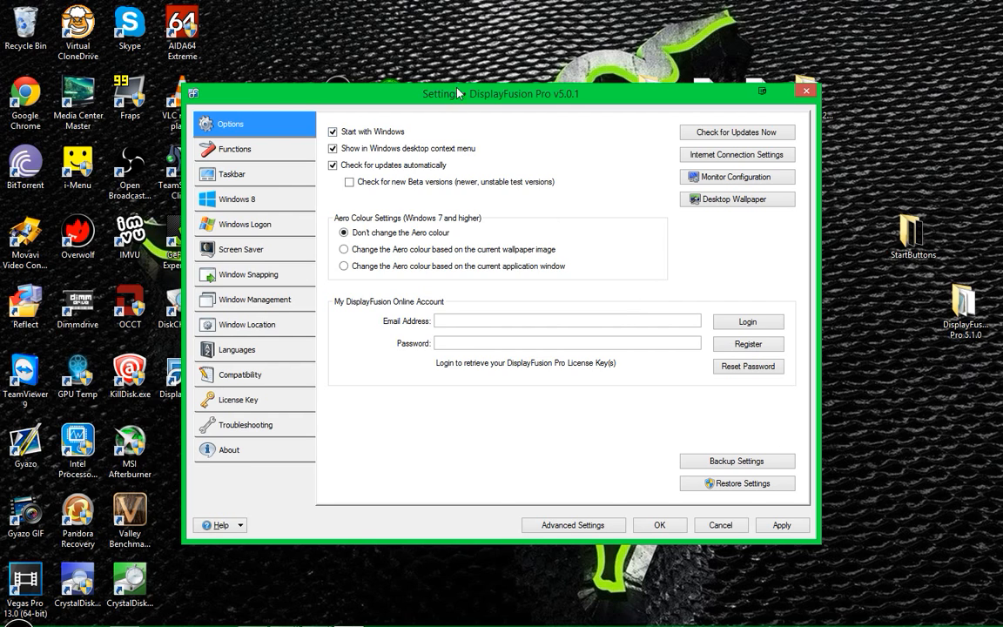
pyautogui.moveTo(484, 99); pyautogui.dragTo(467, 88)
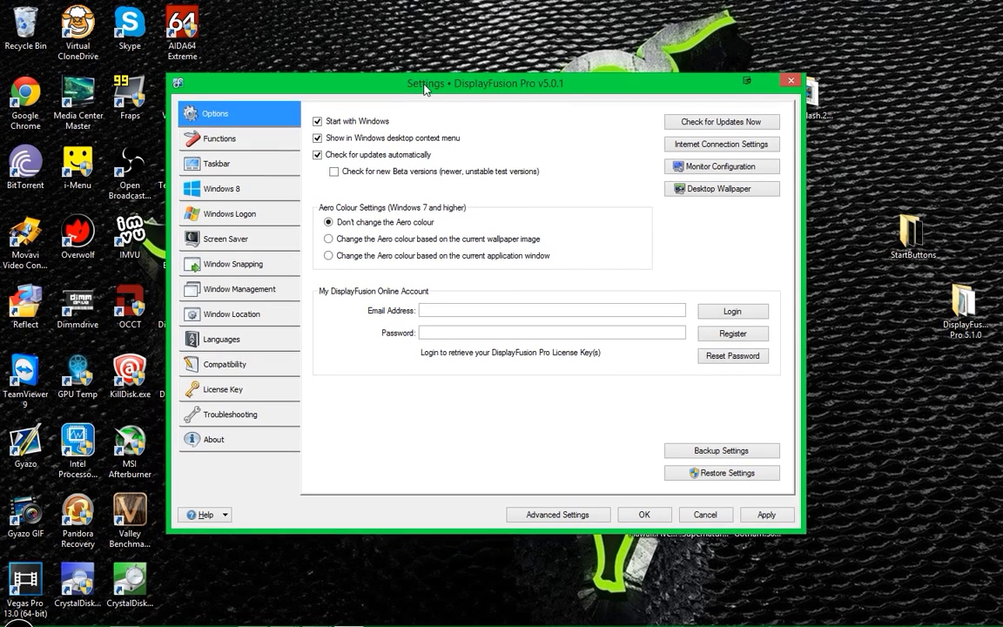
# Browse the Functions, Windows 8, Windows Logon, Screen Saver and Window Snapping settings, and examine the Taskbar options and supported start menu replacements.
pyautogui.click(218, 135)
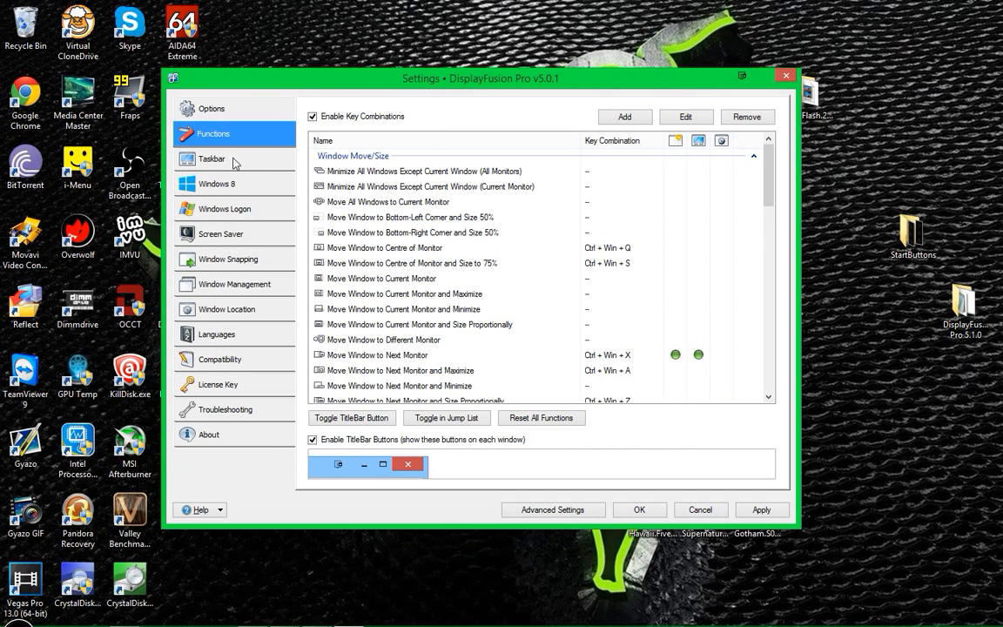
pyautogui.moveTo(452, 85); pyautogui.dragTo(453, 81)
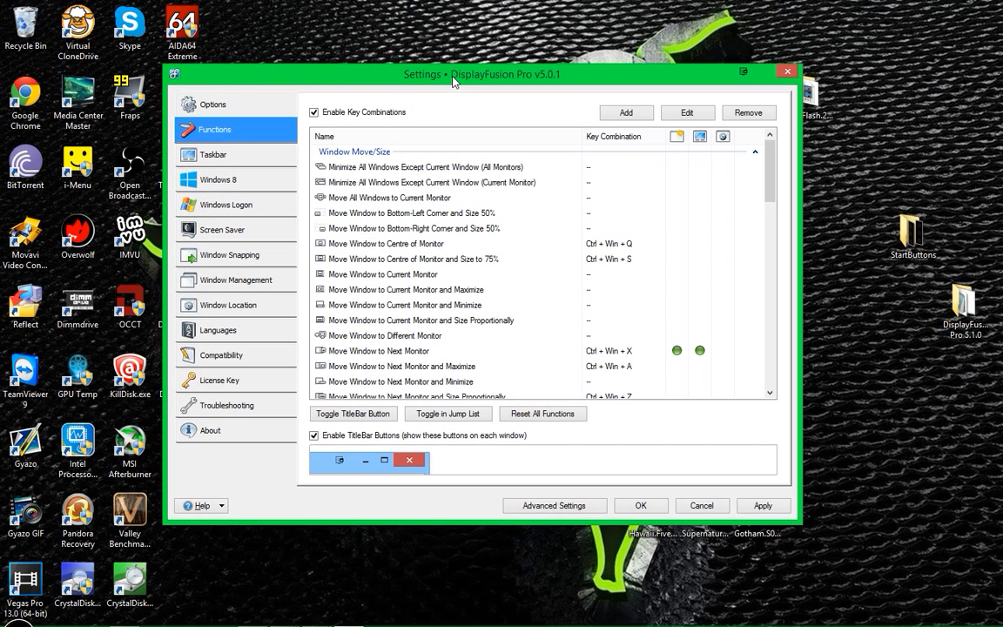
pyautogui.click(190, 155)
pyautogui.click(217, 180)
pyautogui.click(210, 210)
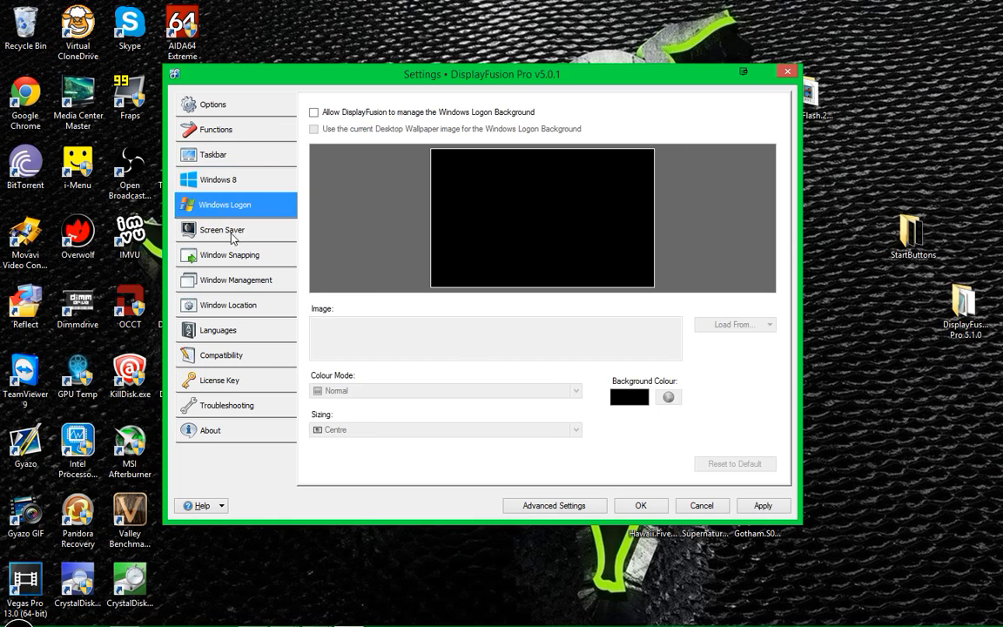
pyautogui.click(212, 236)
pyautogui.click(234, 261)
pyautogui.click(207, 180)
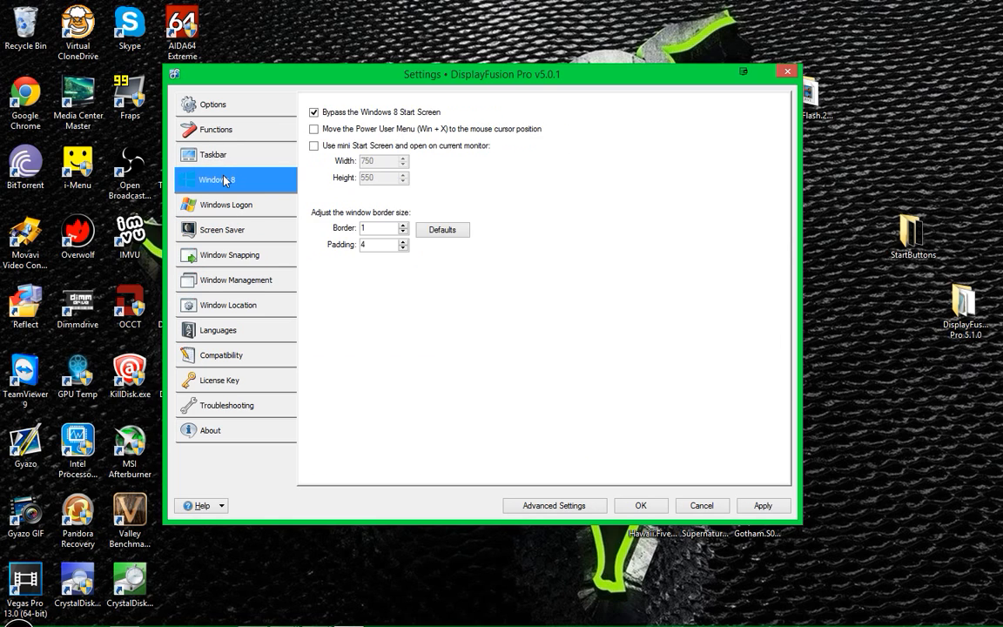
pyautogui.click(222, 155)
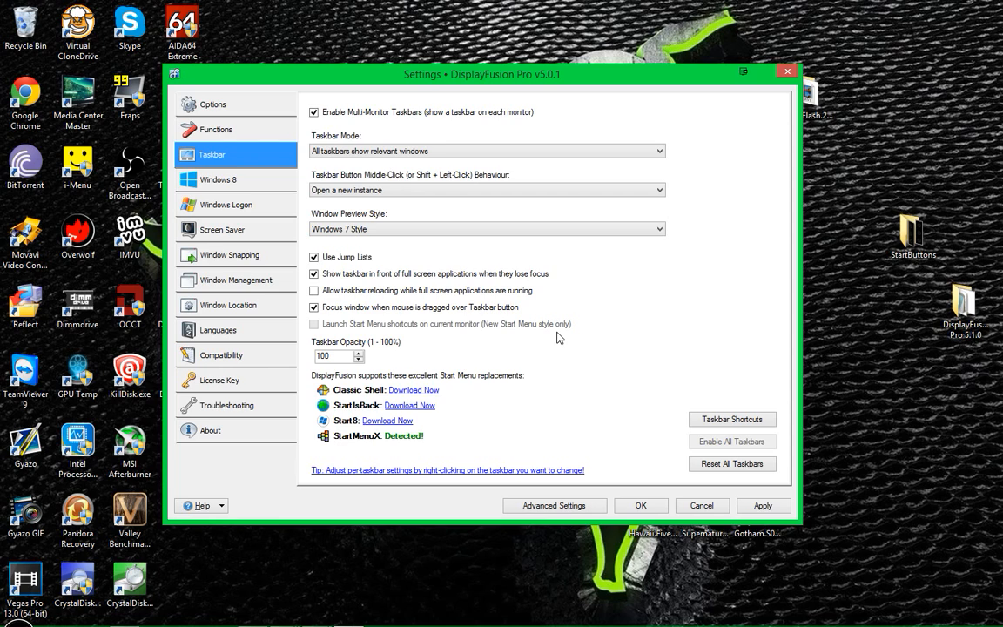
# Review the Windows Logon and Screen Saver settings and return to the Windows 8 page to examine its Start Screen bypass option.
pyautogui.click(222, 179)
pyautogui.click(232, 205)
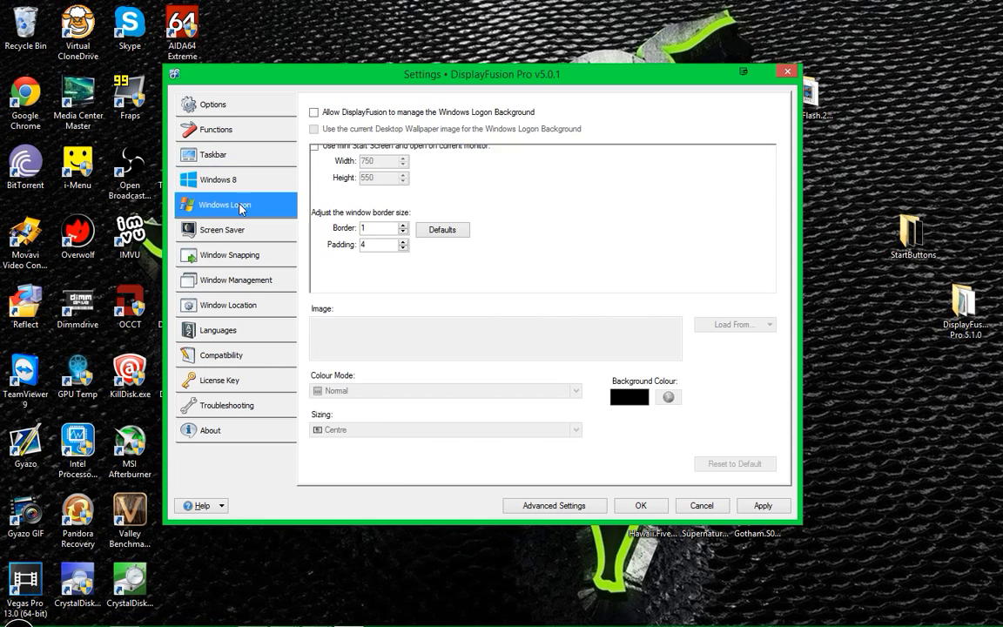
pyautogui.click(240, 232)
pyautogui.click(194, 244)
pyautogui.click(197, 208)
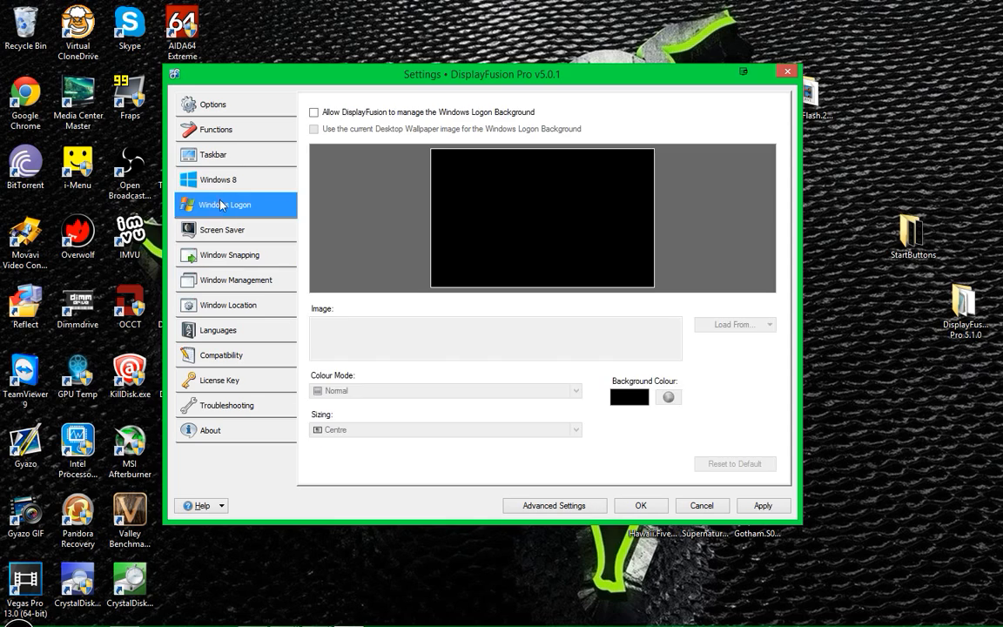
pyautogui.click(201, 179)
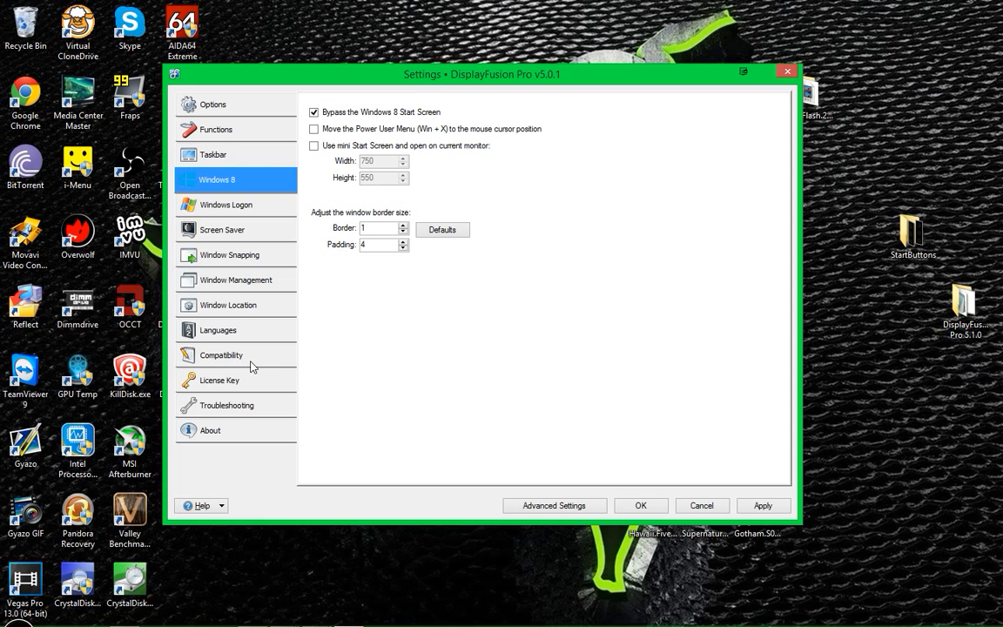
# Check the hidden tray icons, nudge the DisplayFusion Settings window on the desktop, and close it without changing any settings.
pyautogui.moveTo(823, 607)
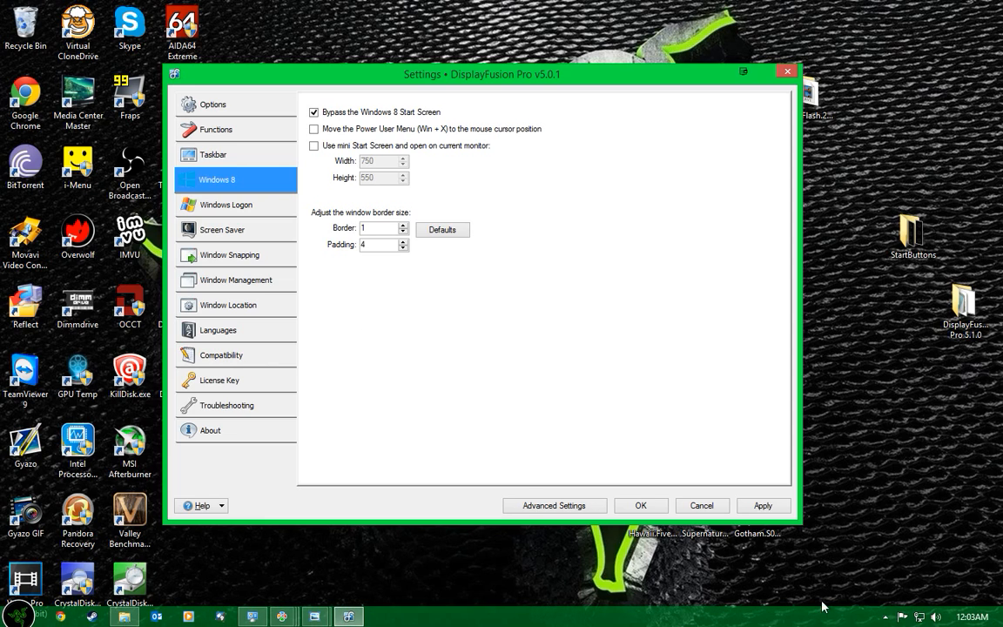
pyautogui.click(886, 617)
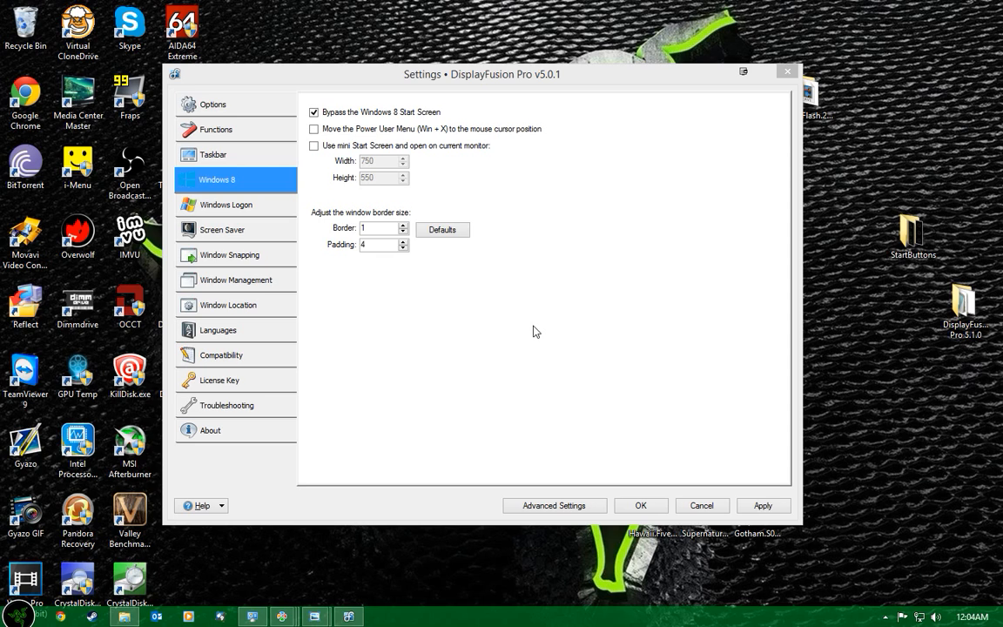
pyautogui.moveTo(428, 73); pyautogui.dragTo(433, 71)
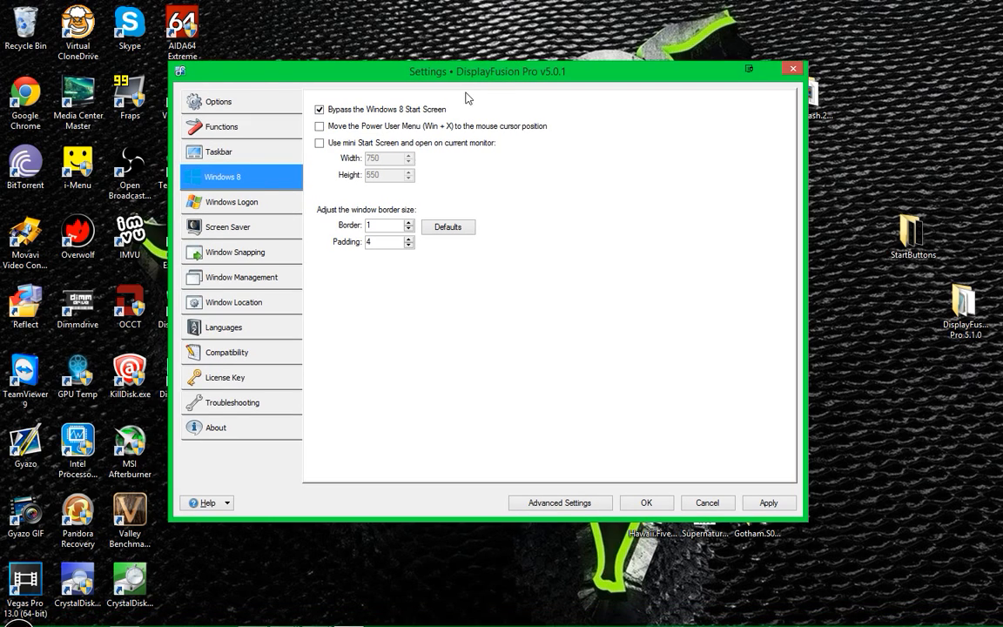
pyautogui.moveTo(269, 623)
pyautogui.moveTo(492, 72); pyautogui.dragTo(488, 69)
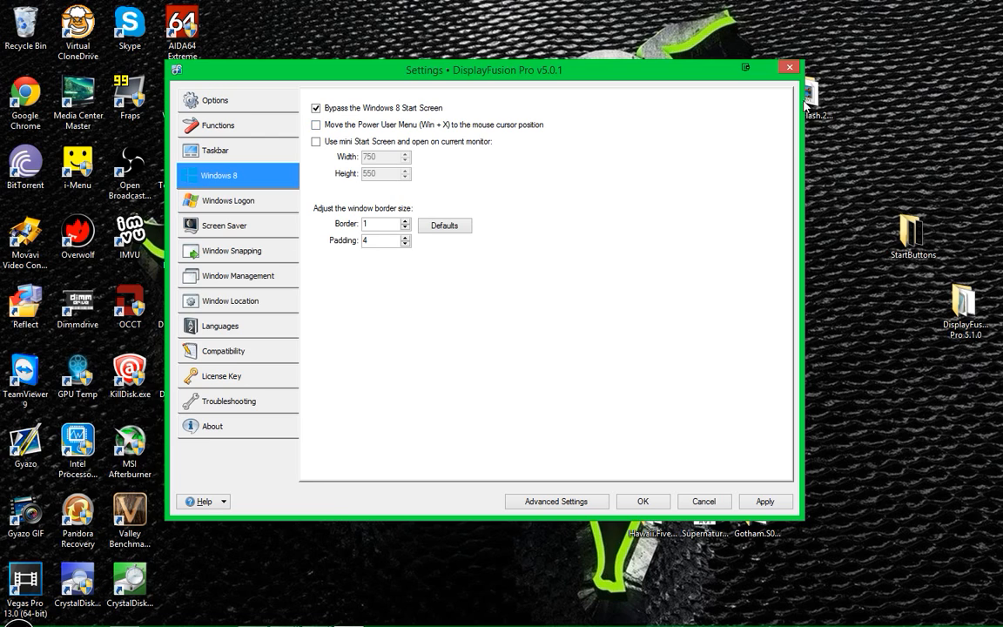
pyautogui.click(788, 68)
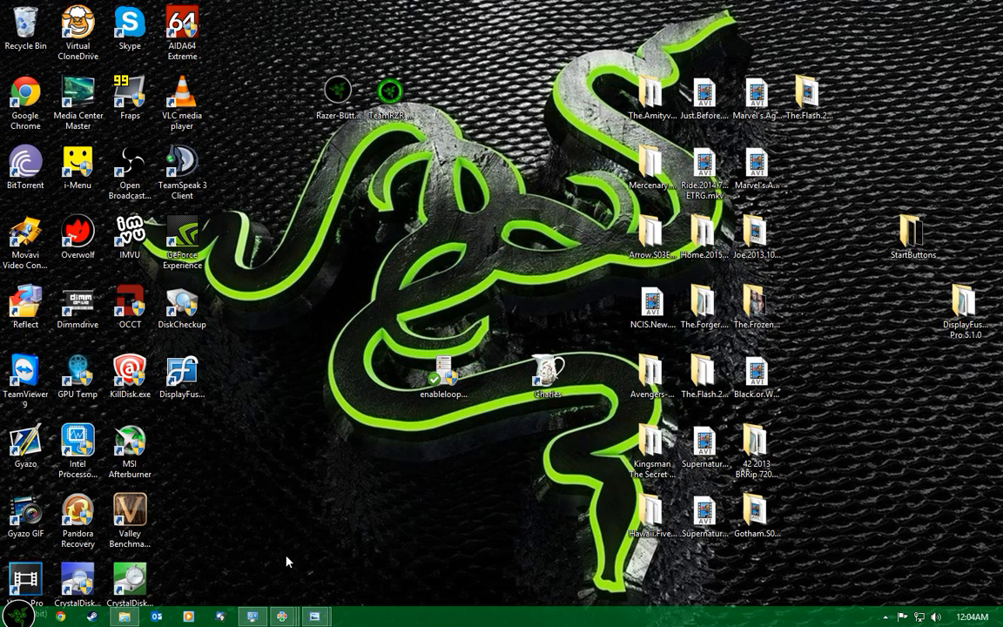